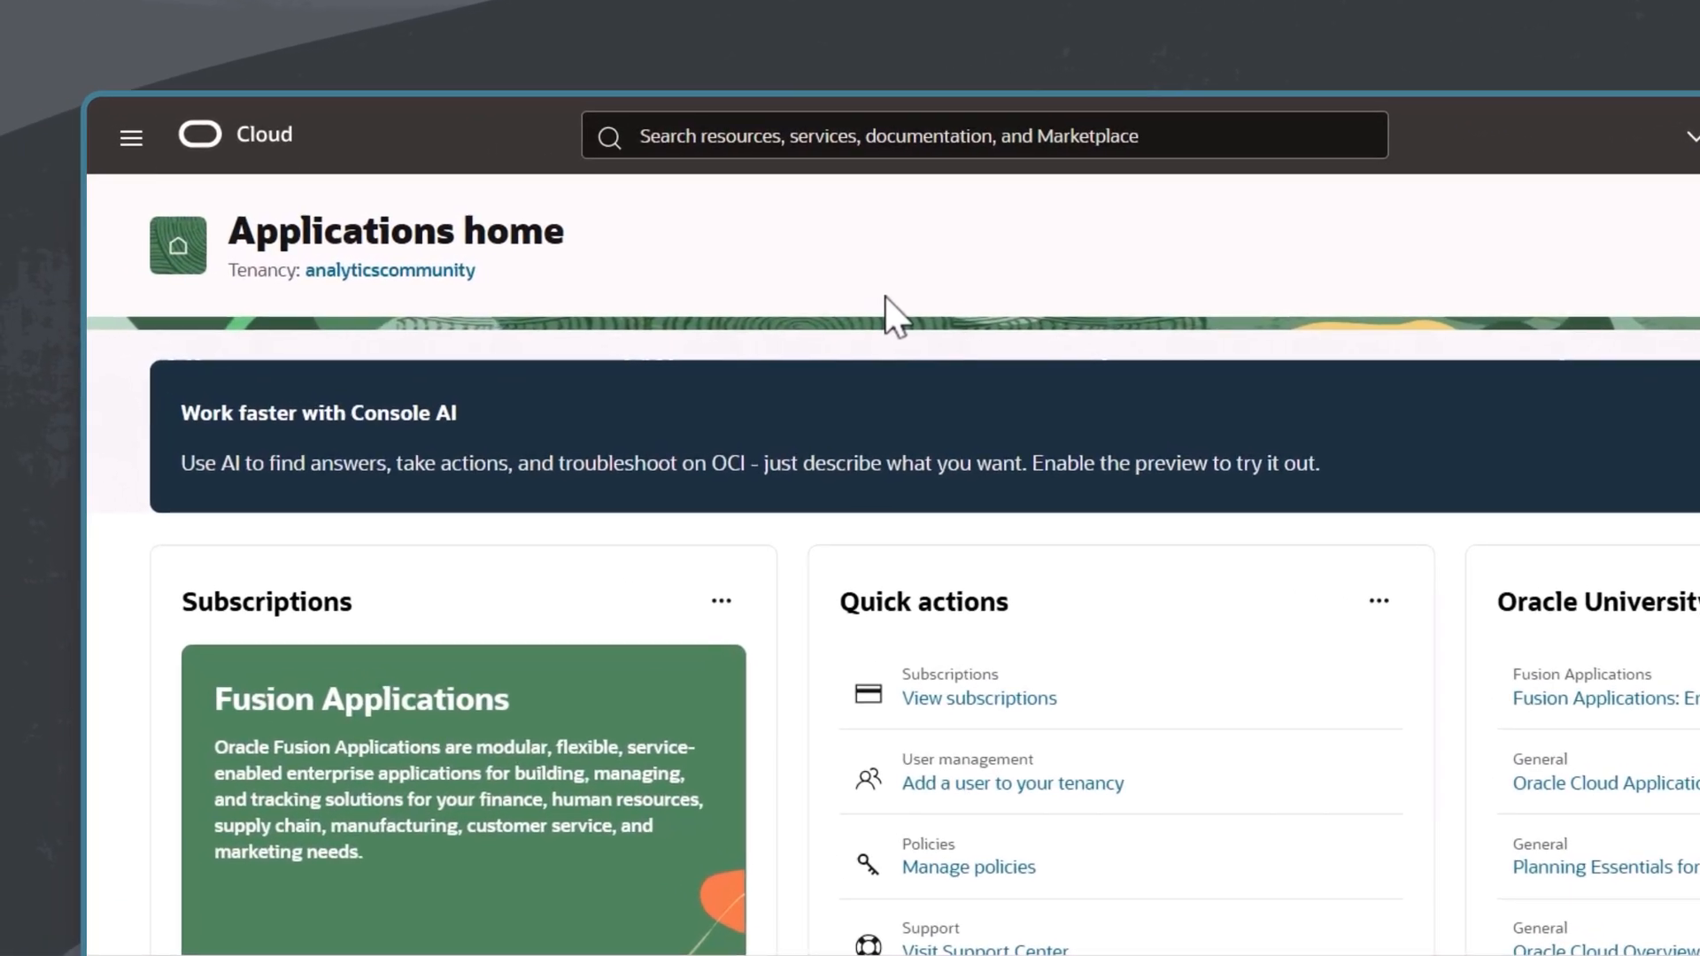
Step: Open the Data Intelligence instances under Analytics & AI and start creating a new instance
left_click(130, 136)
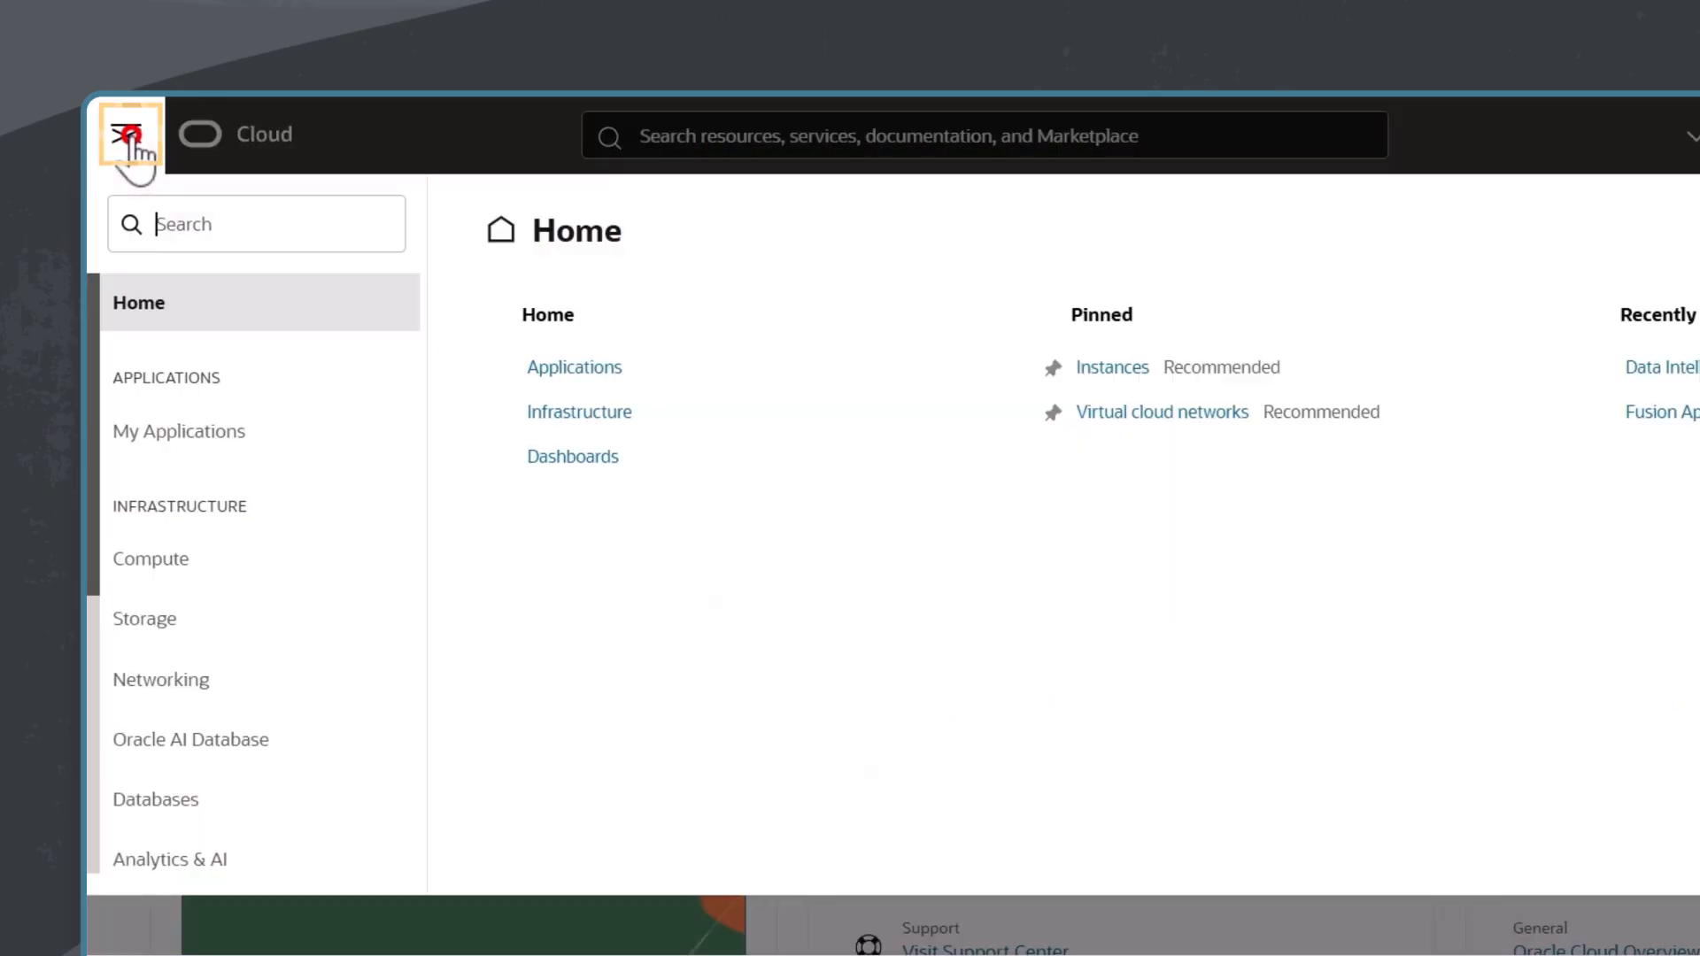
left_click(181, 859)
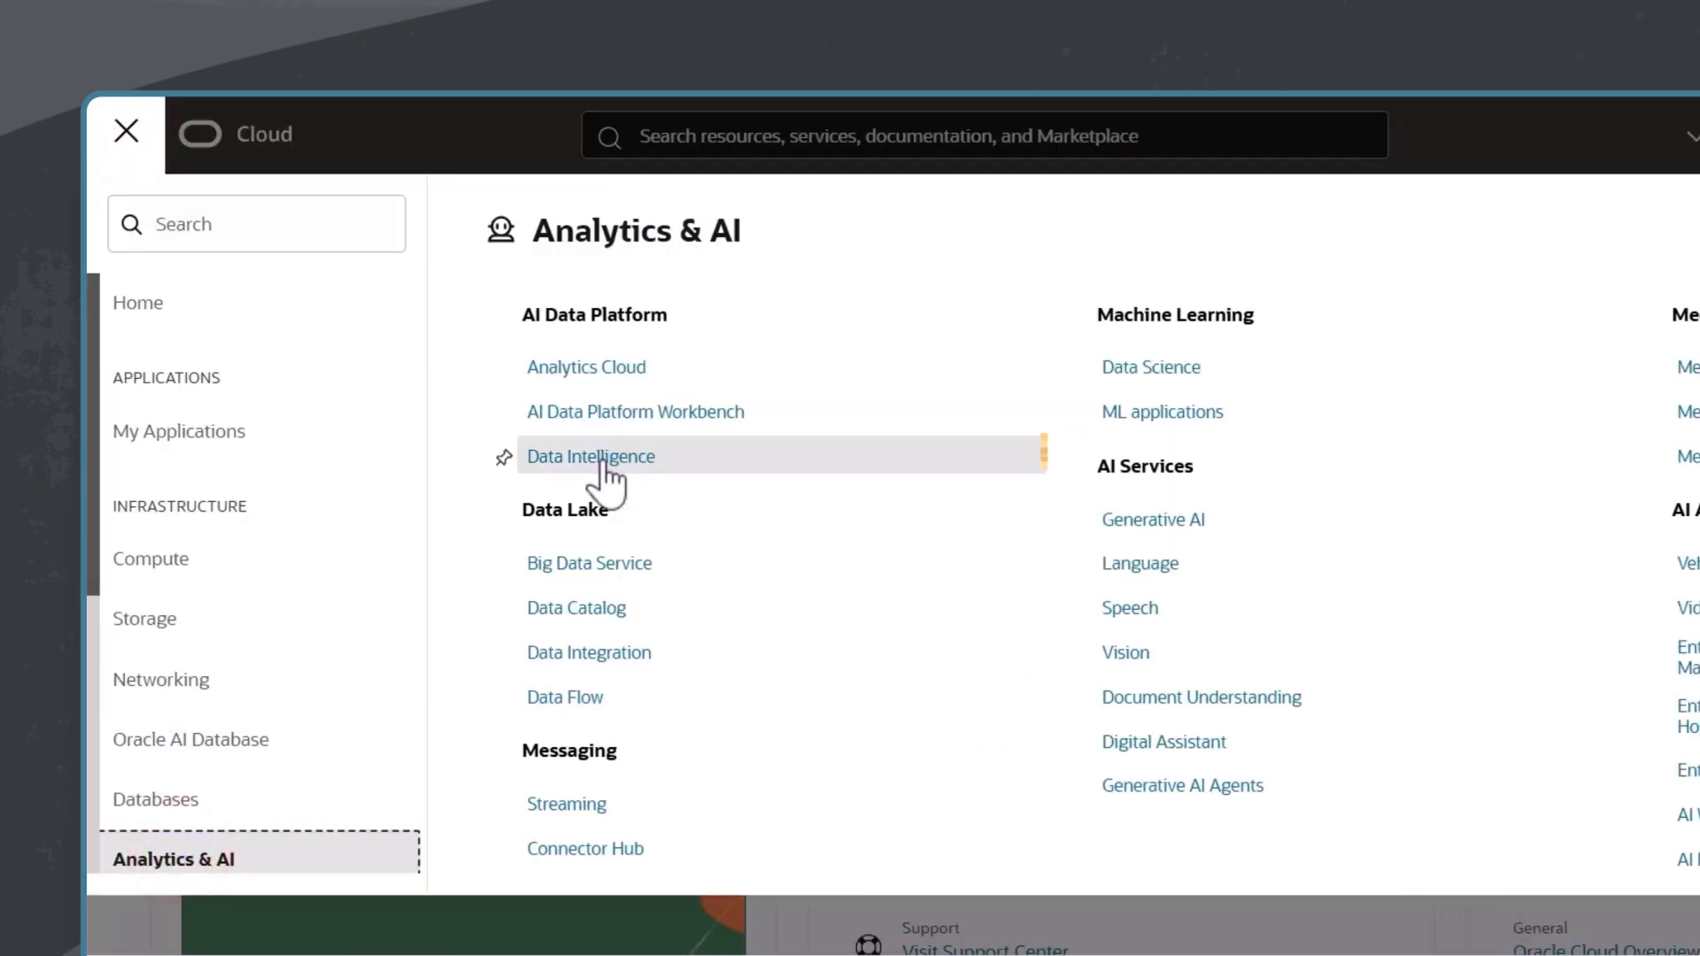
left_click(600, 466)
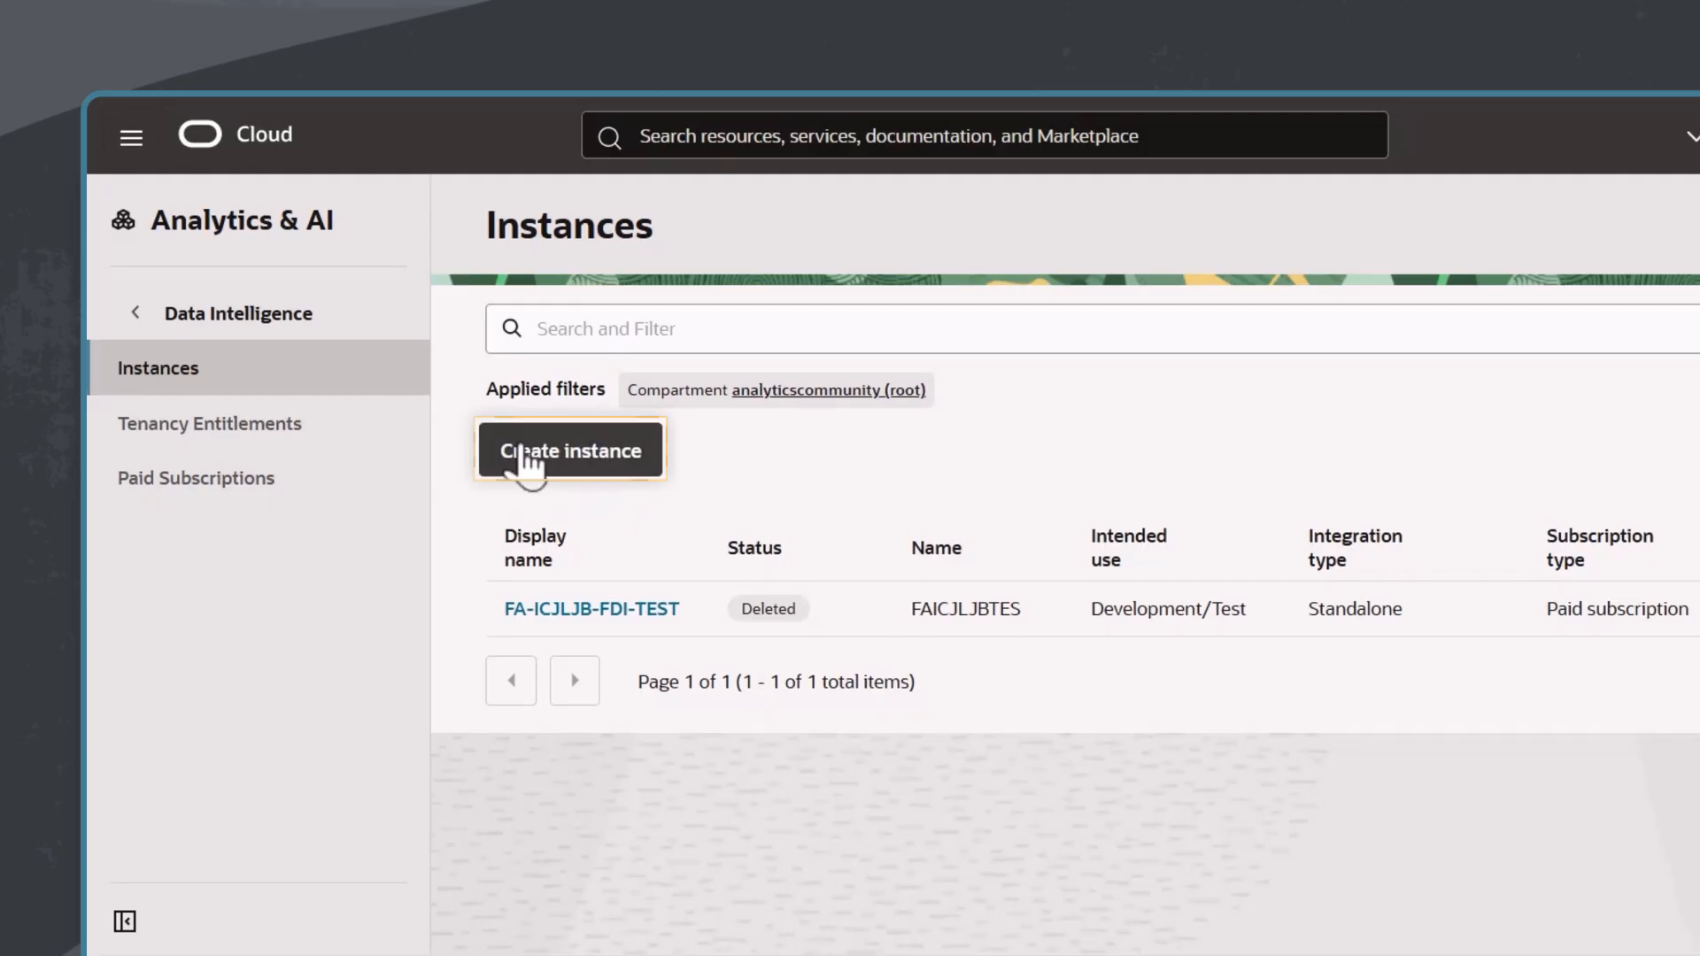
left_click(584, 465)
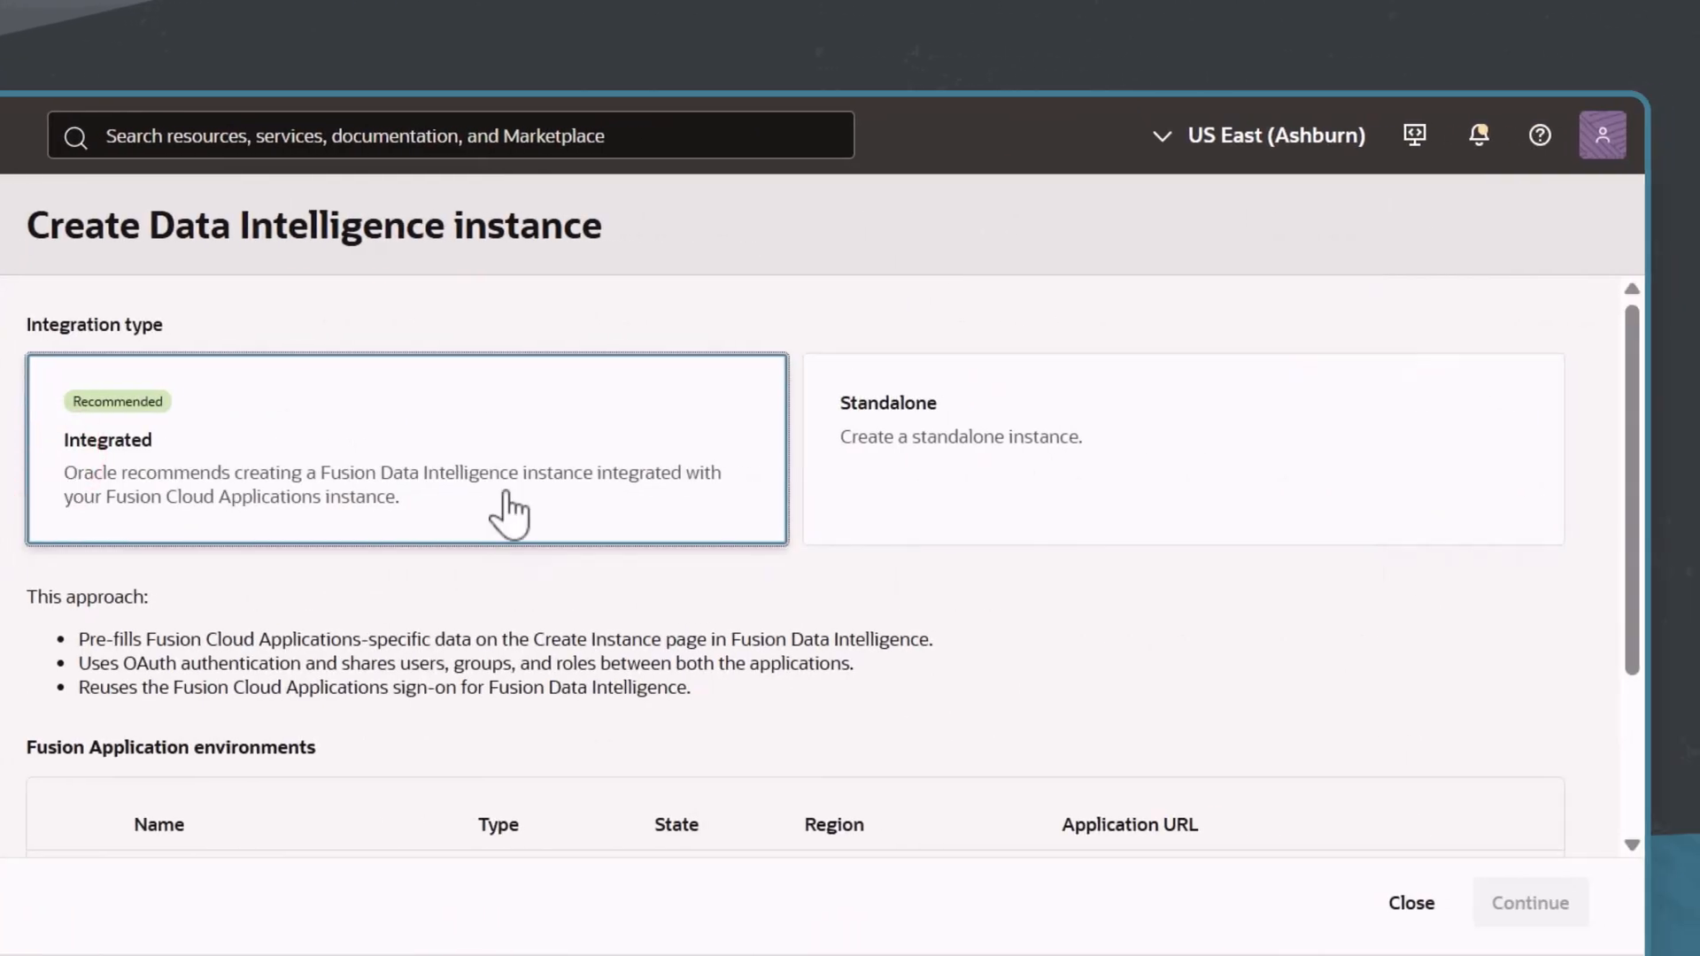
Step: Choose the analyticscommunity-test Fusion Application environment for the integrated instance and continue to its environment details
left_click_drag(1629, 532, 1614, 601)
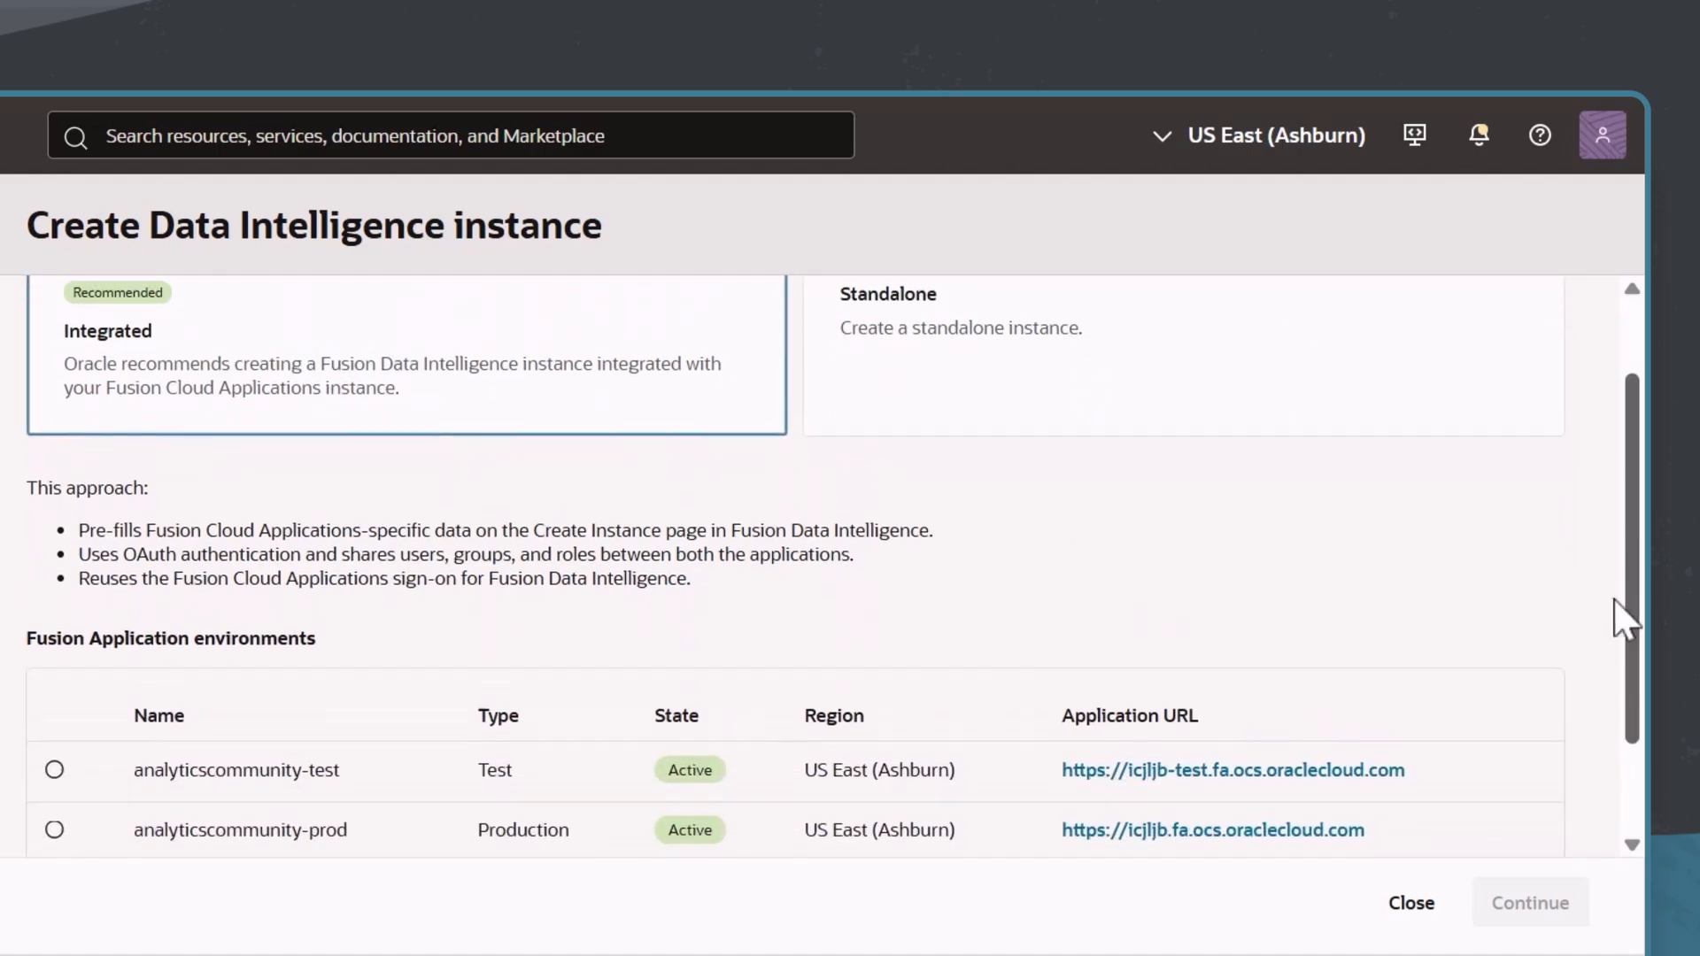
scroll(1614, 619, "down", 2)
left_click(54, 653)
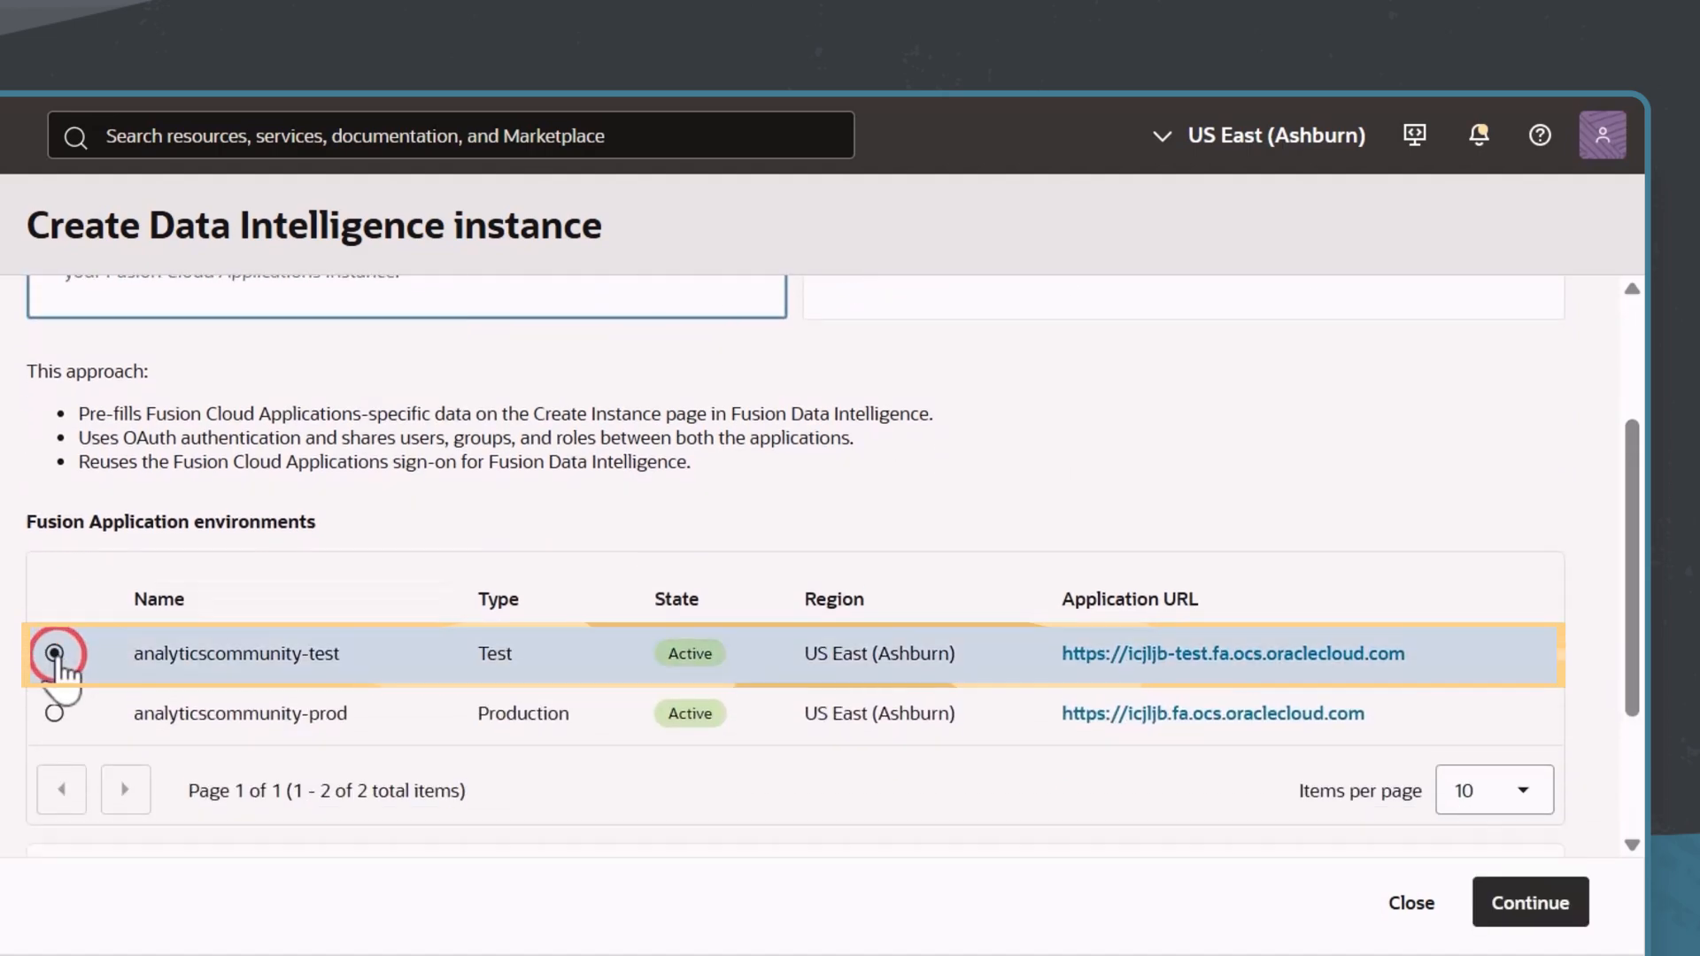
scroll(1077, 482, "down", 2)
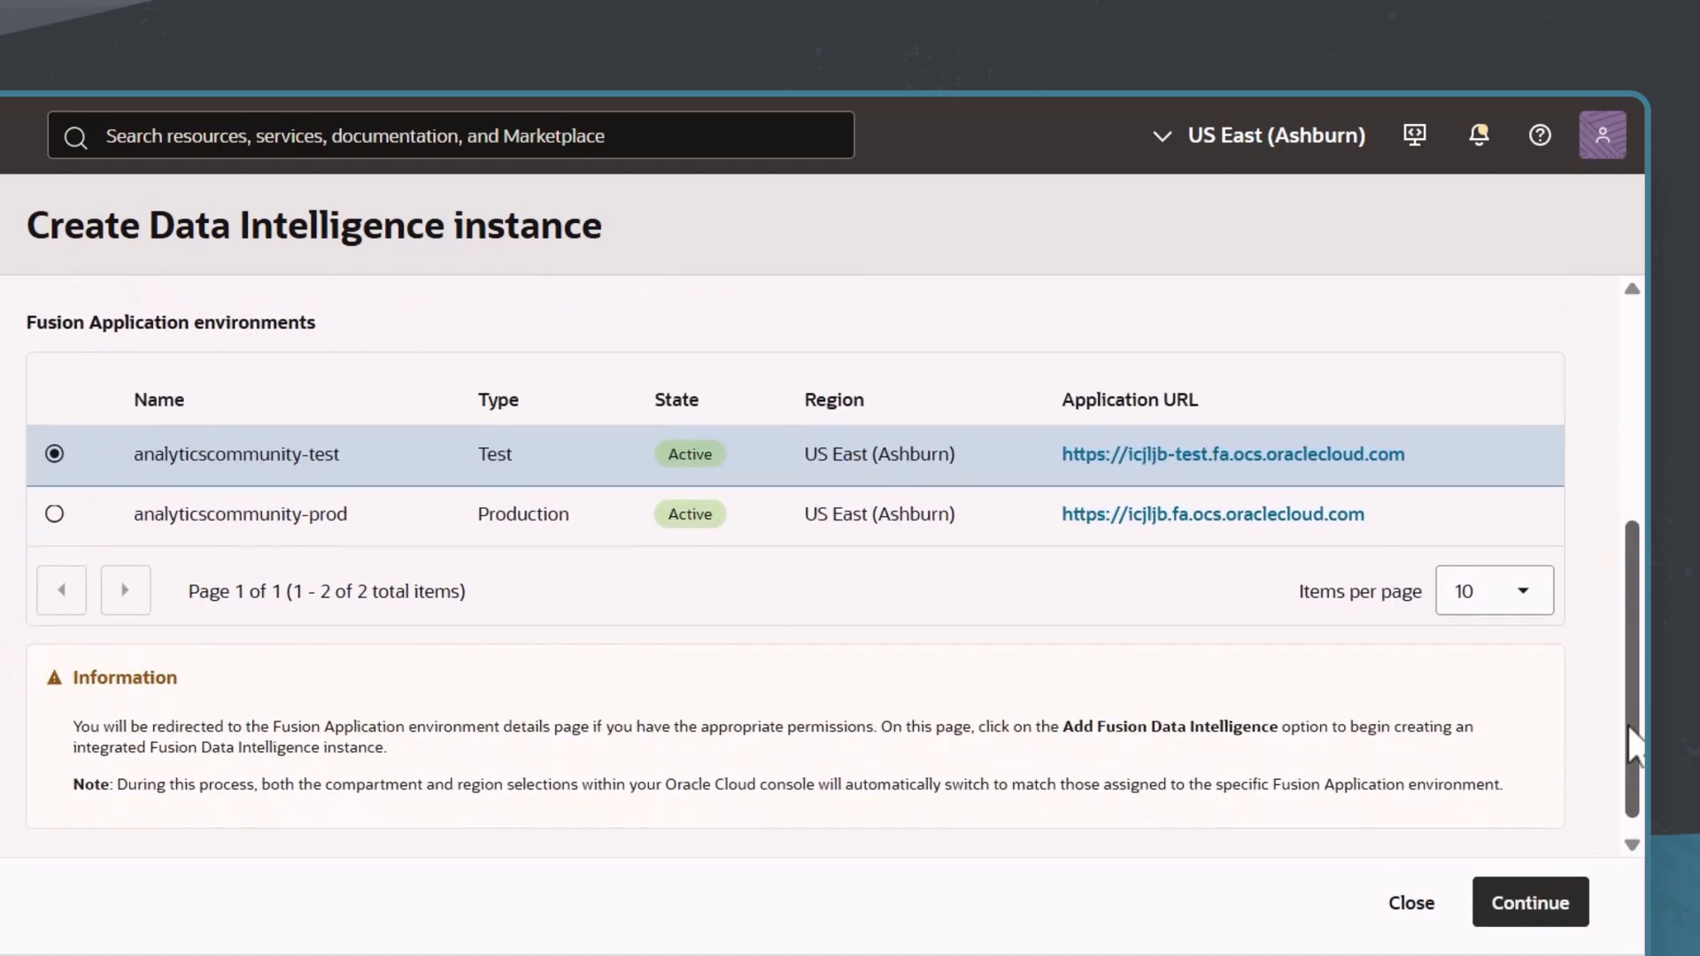
left_click(1530, 903)
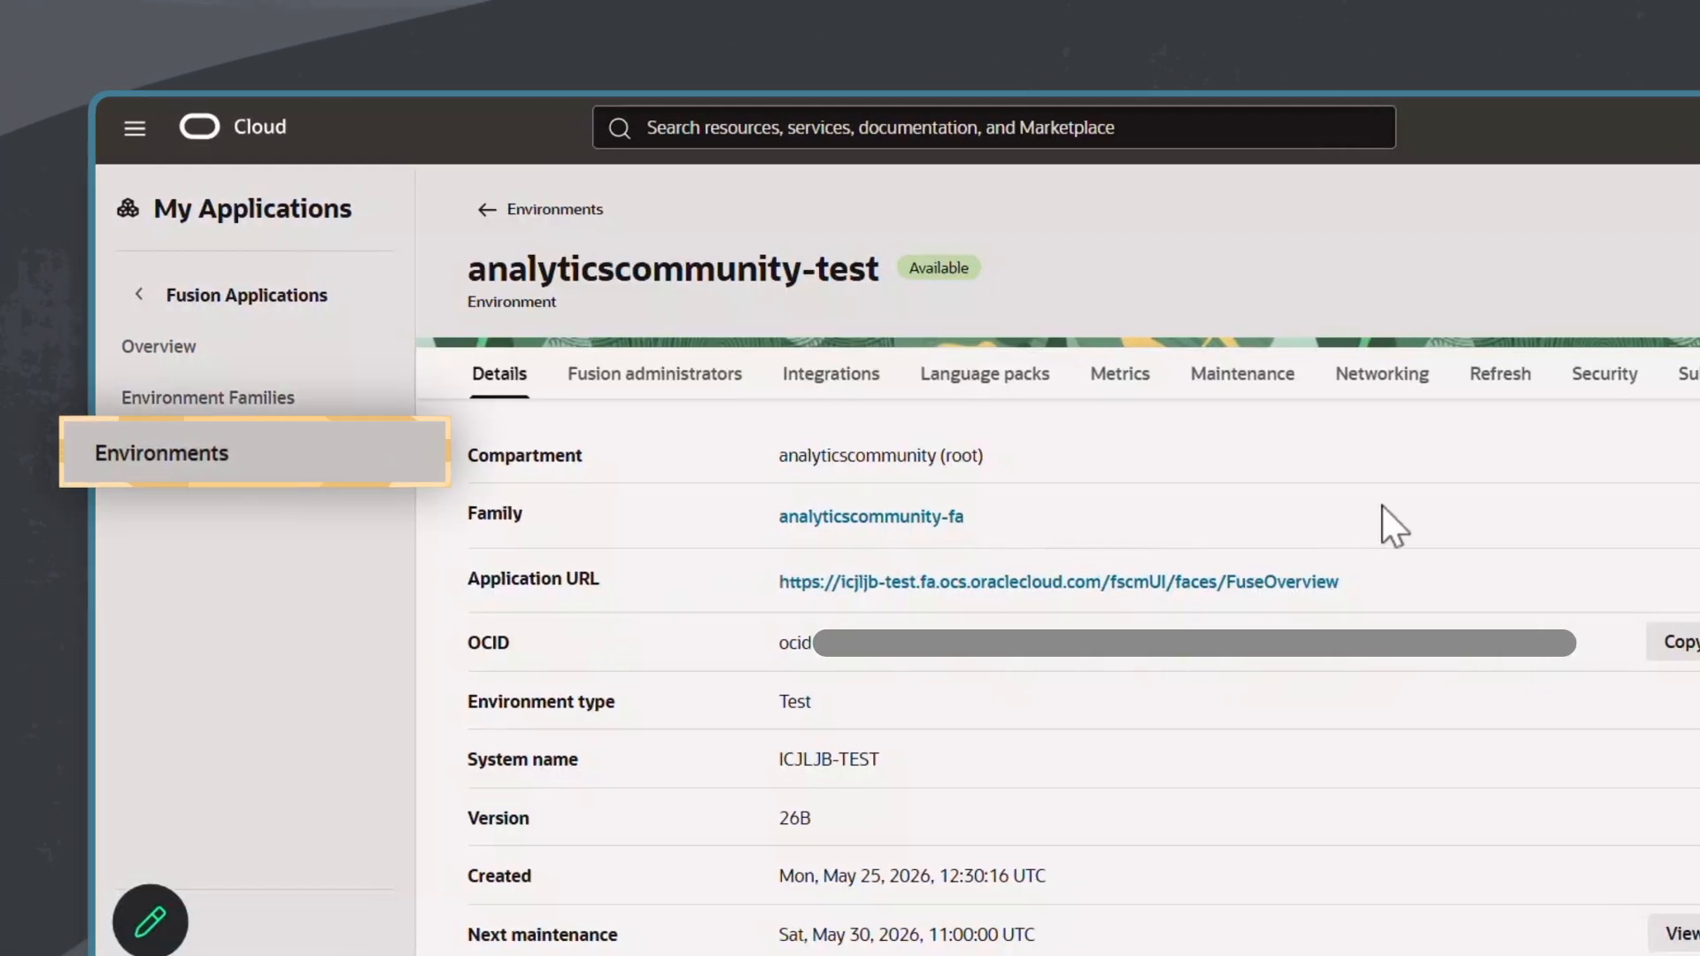
Step: Add Fusion Data Intelligence to the environment's integrations and continue to the instance creation form
left_click(865, 381)
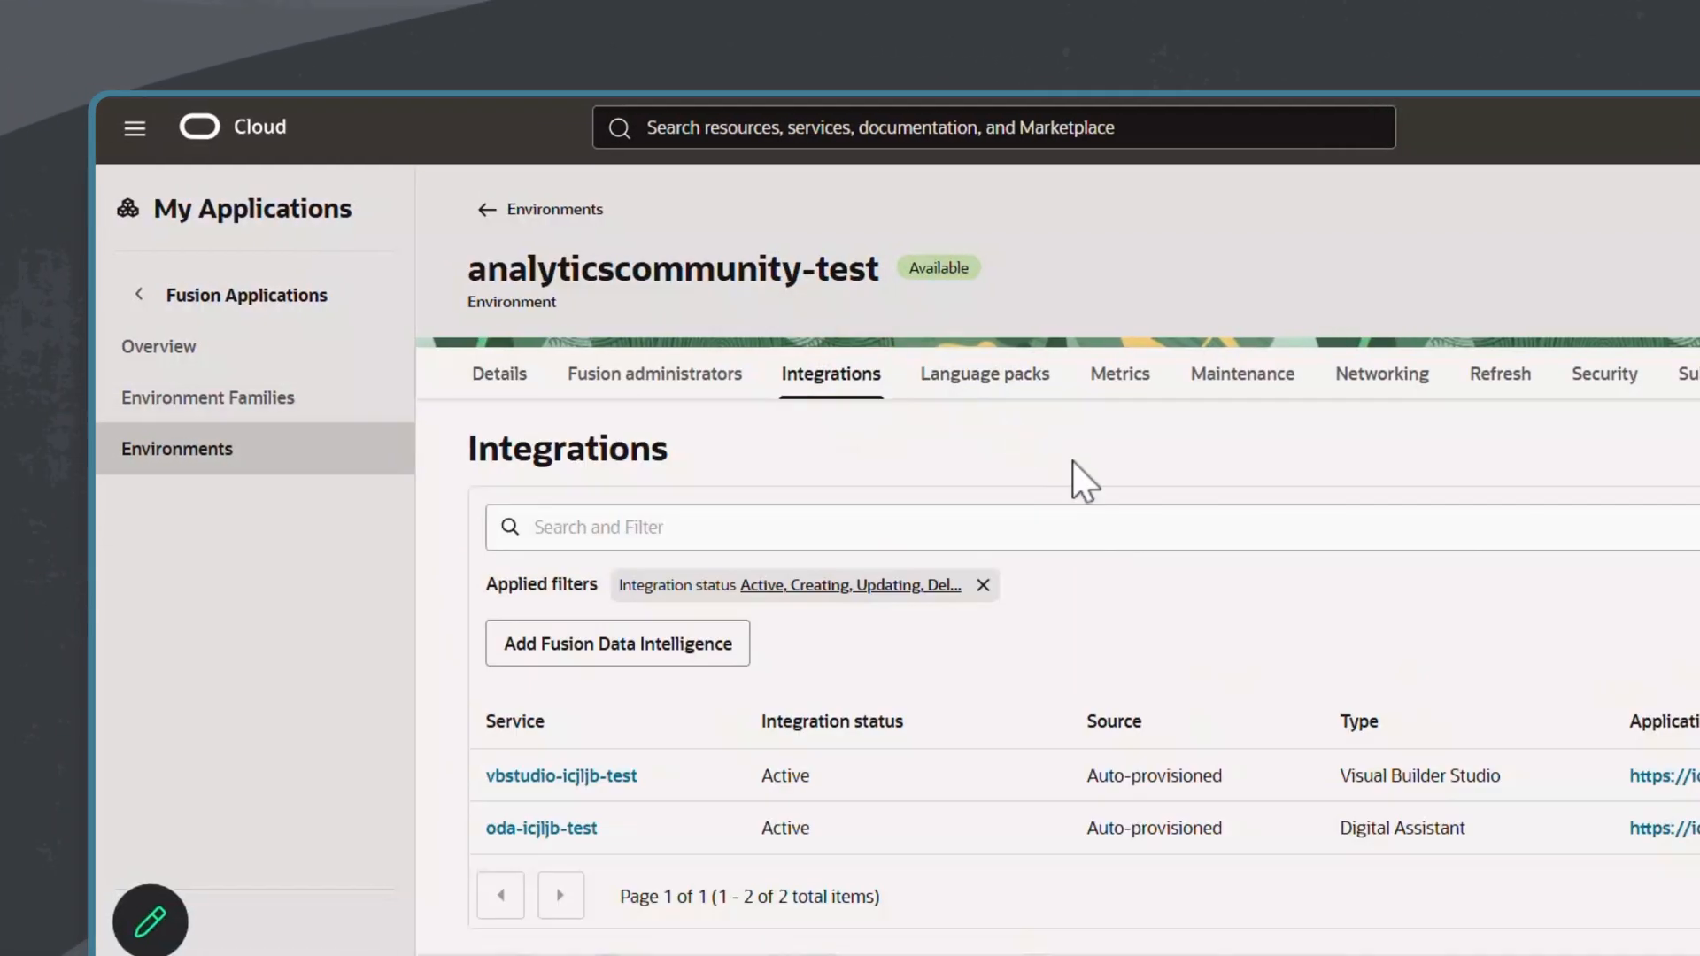
left_click(626, 663)
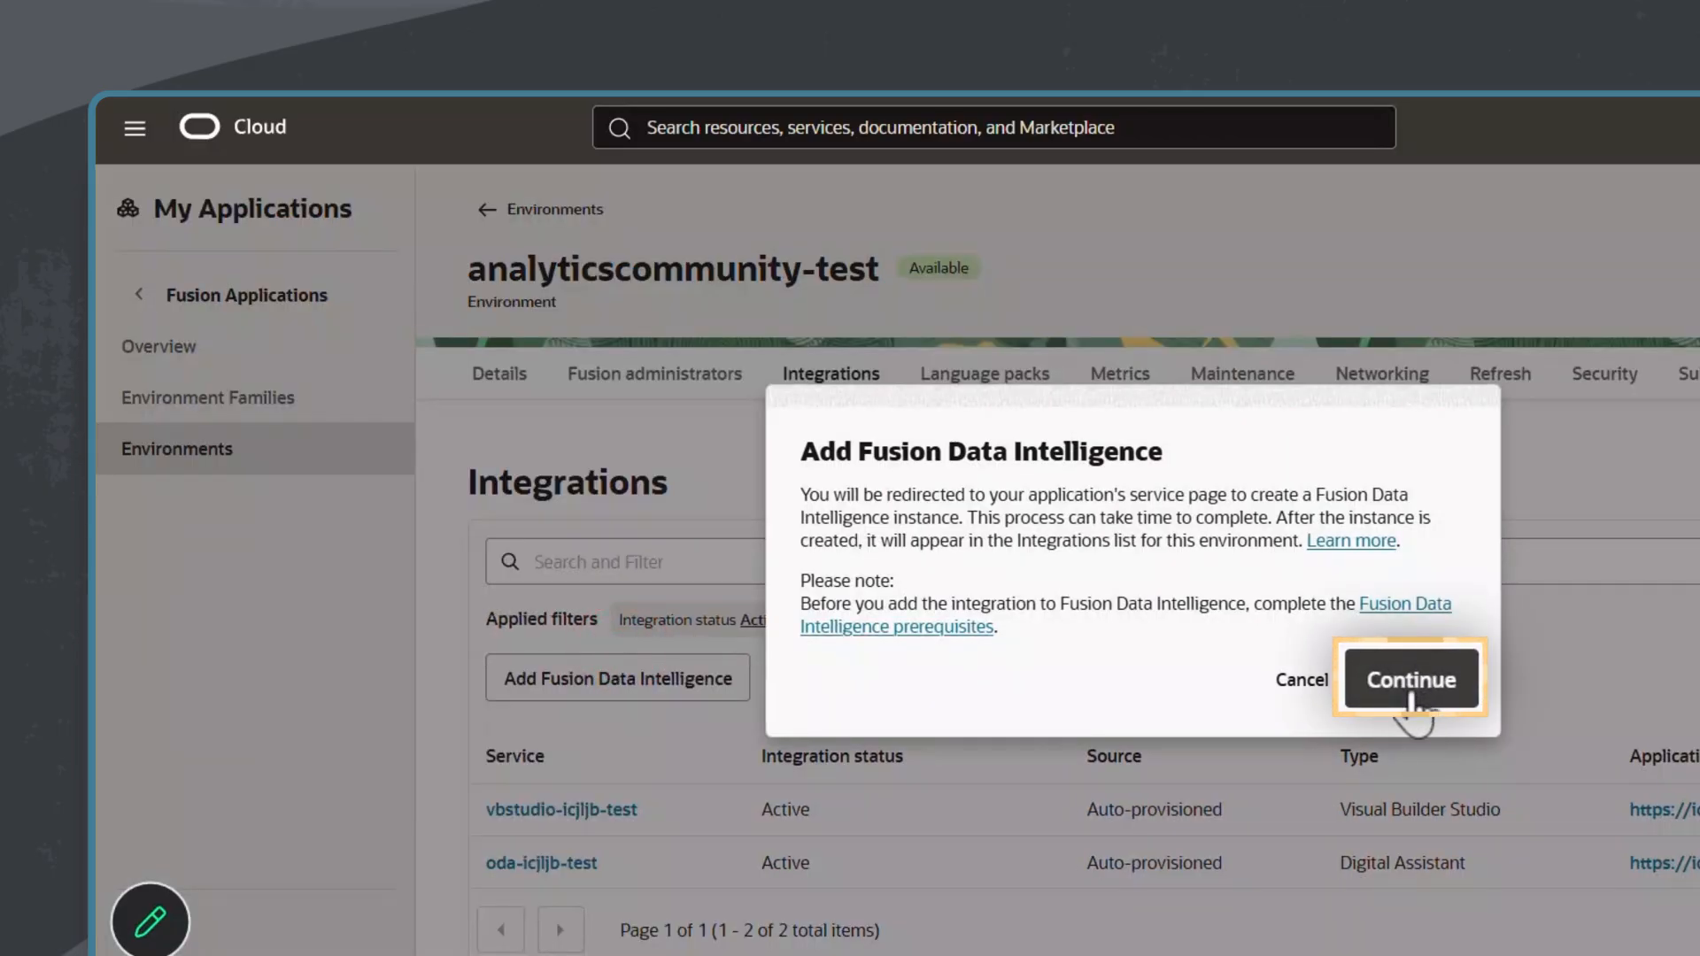
left_click(1411, 700)
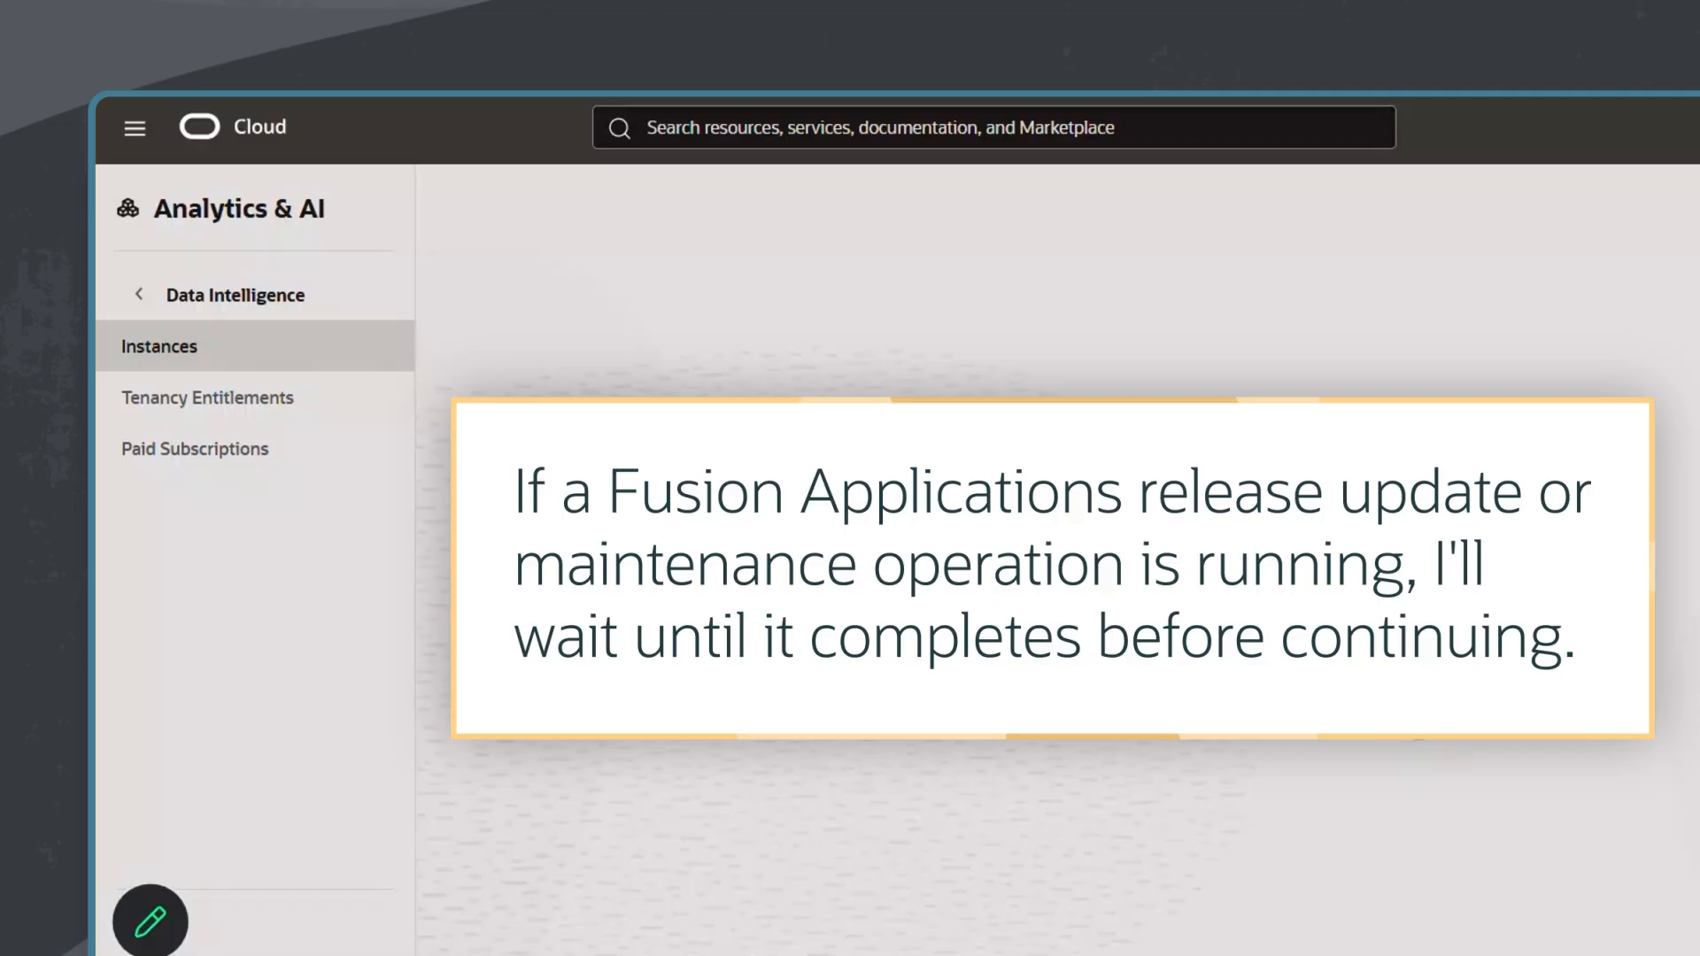
left_click(1410, 693)
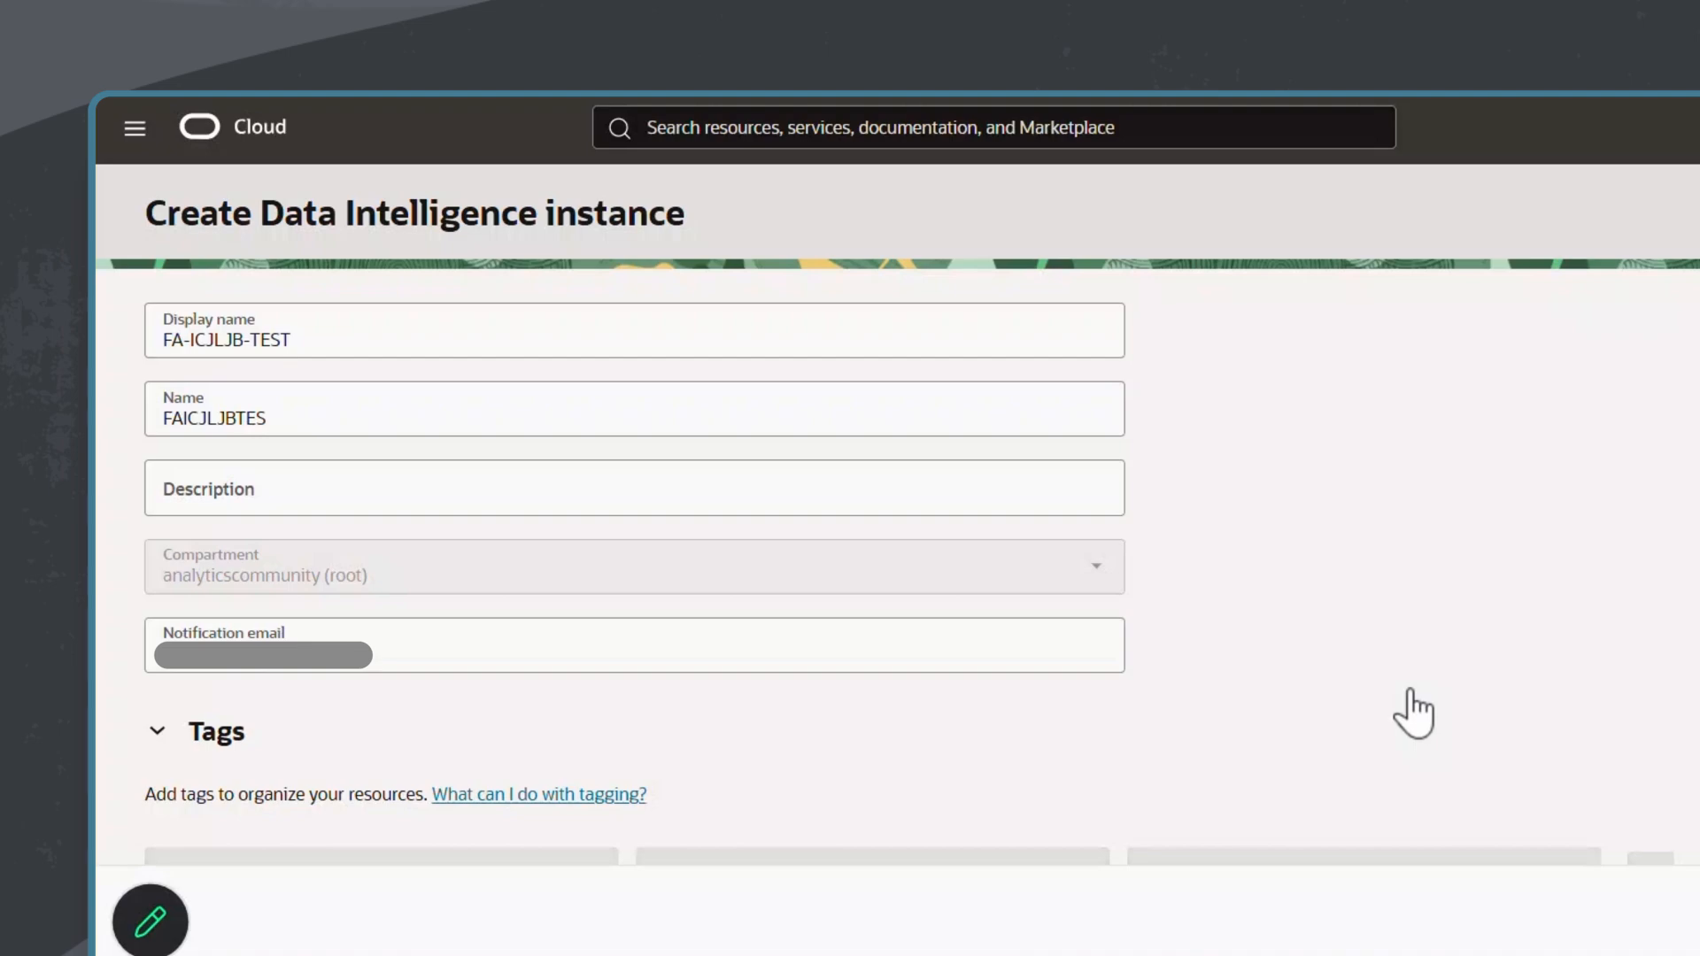
Step: Set the instance's display name to FDI-TEST
left_click(303, 340)
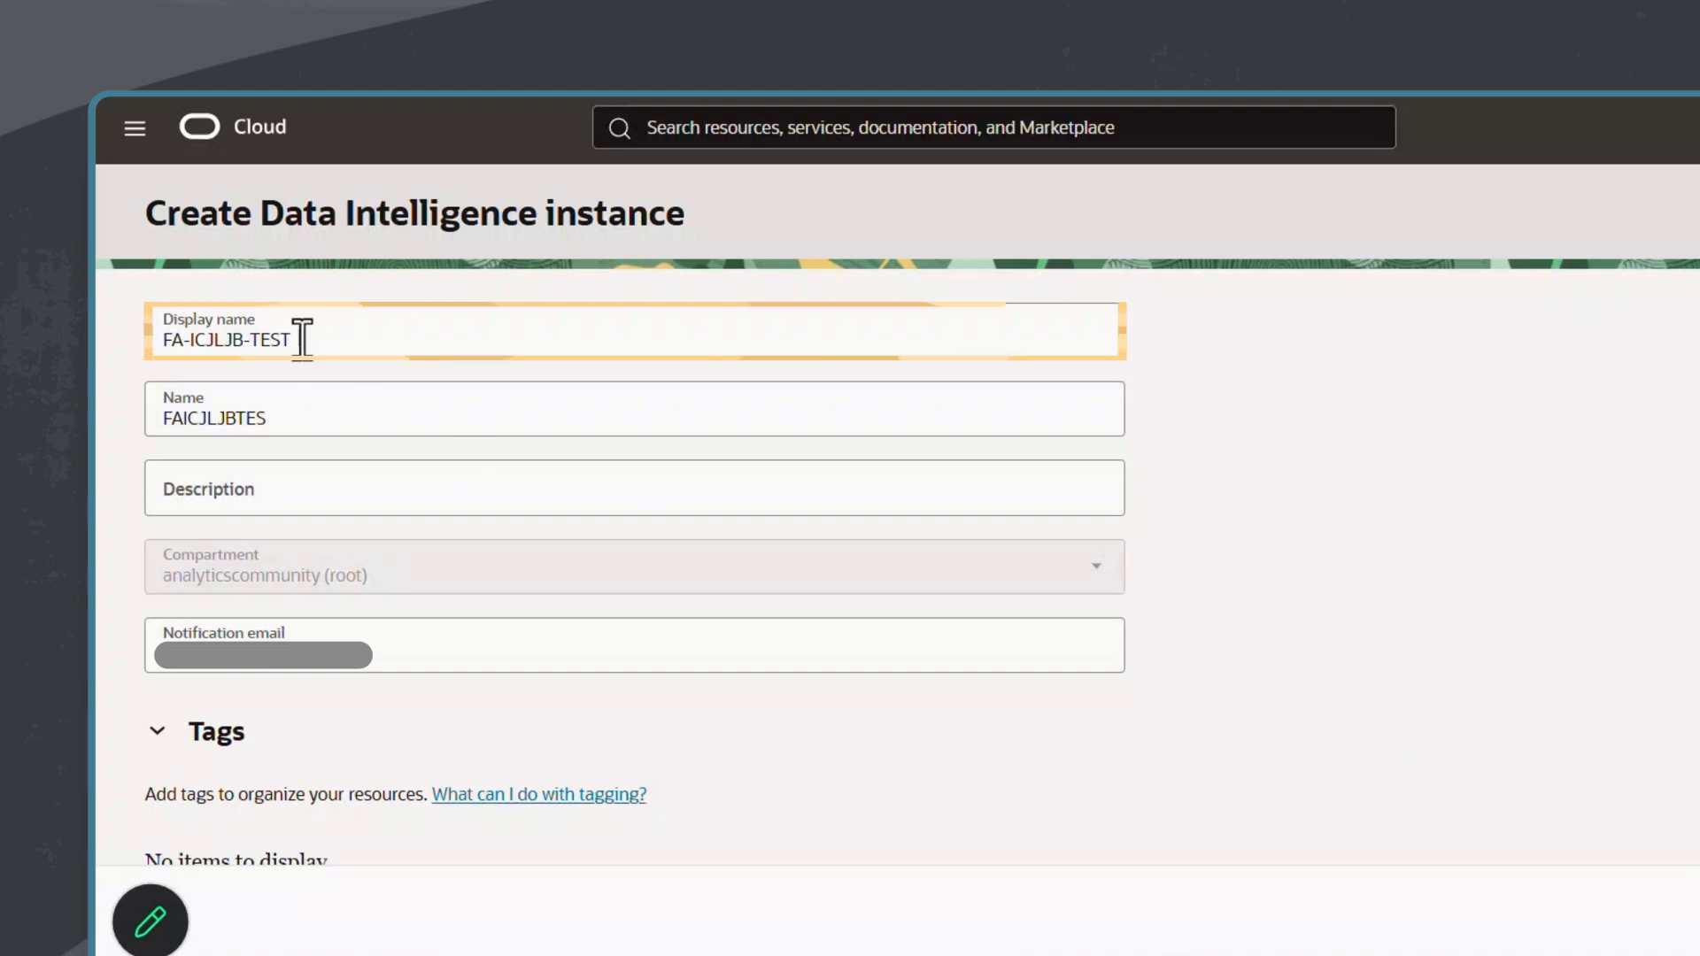
key("Left")
key("Left")
key("Left")
key("Left")
key("Left")
key("BackSpace")
key("BackSpace")
key("BackSpace")
key("BackSpace")
key("BackSpace")
key("BackSpace")
key("BackSpace")
key("BackSpace")
type("DI")
Step: Set the instance name to FDITEST and the description to "Test Environment for Fusion ERP Analytics"
left_click(349, 417)
key("BackSpace")
key("BackSpace")
key("BackSpace")
key("BackSpace")
key("BackSpace")
key("BackSpace")
key("BackSpace")
key("BackSpace")
key("BackSpace")
key("BackSpace")
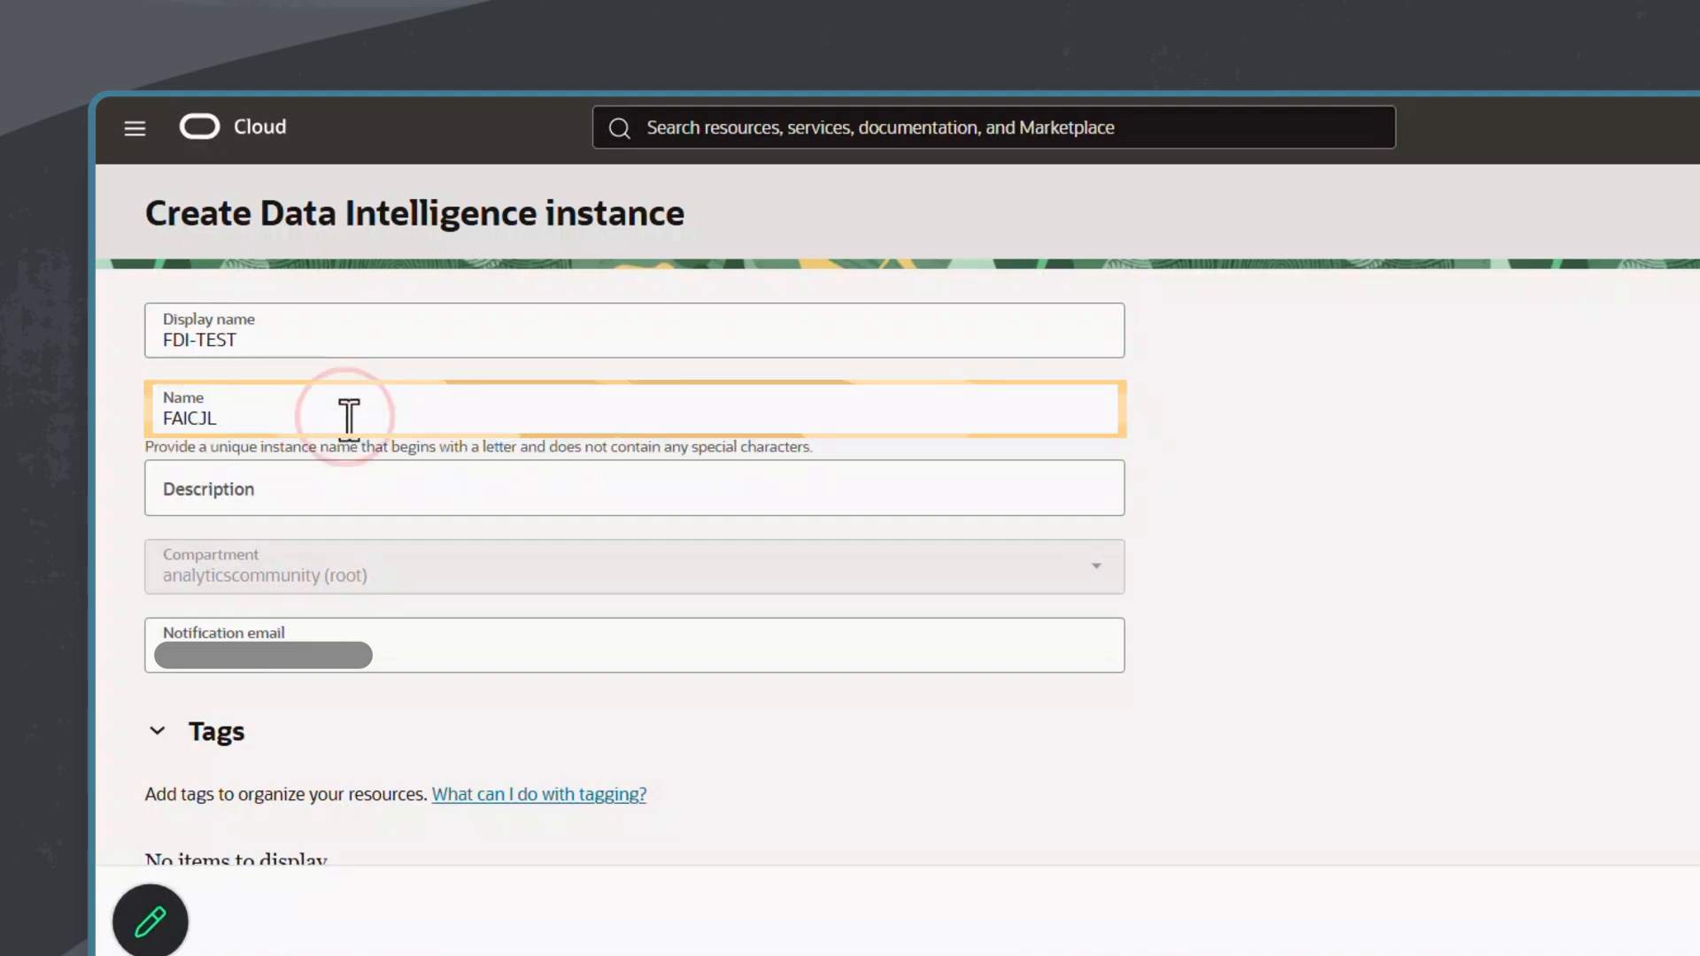
type("DITEST")
left_click(349, 505)
type("Test Environment for Fusion ERP Analytics")
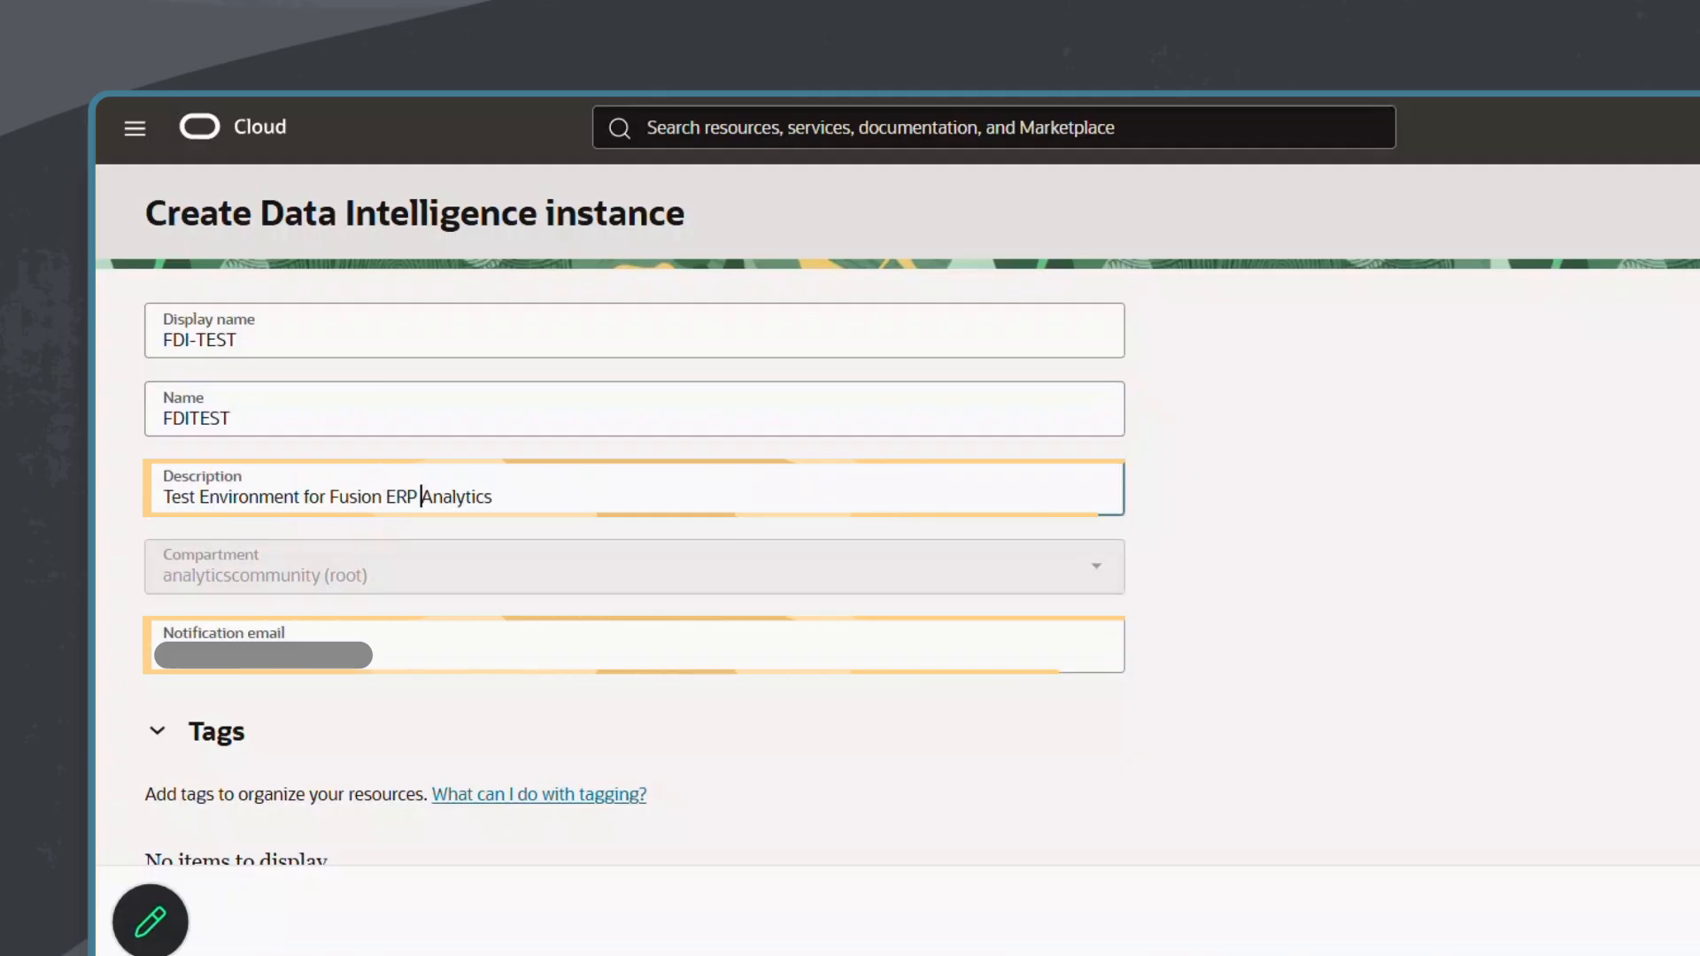
Step: Review the offerings' intended use options, keeping Development/Test, and check the selected subscription's entitlements
scroll(886, 567, "down", 7)
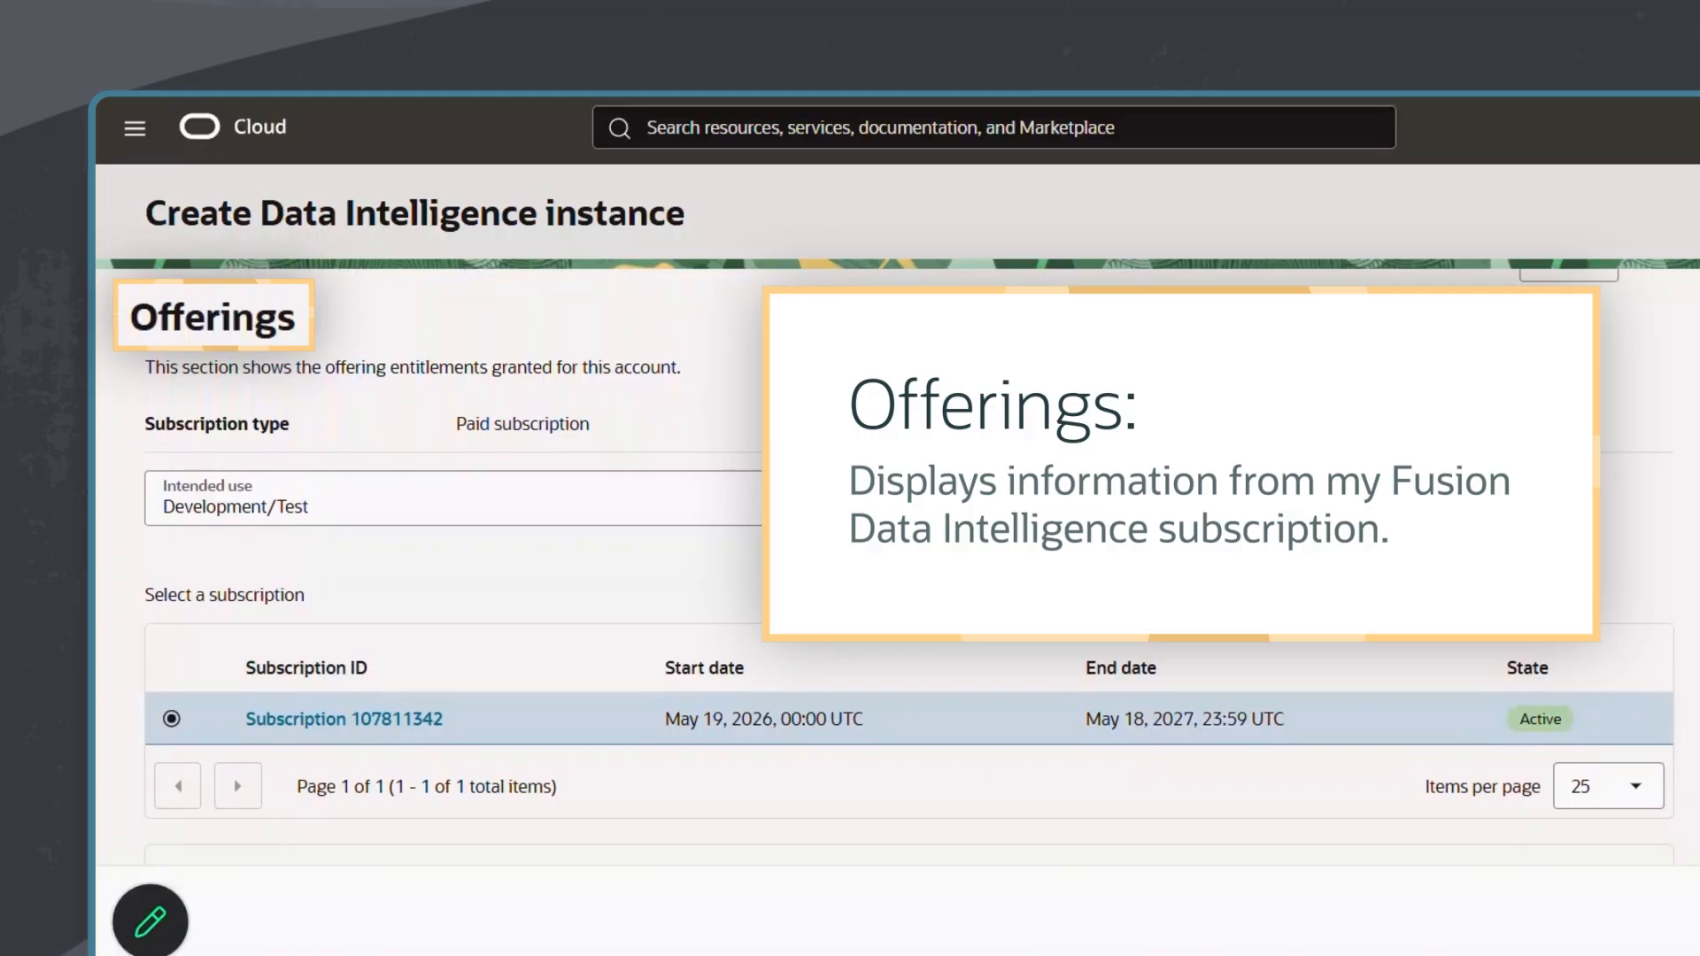
left_click(1102, 513)
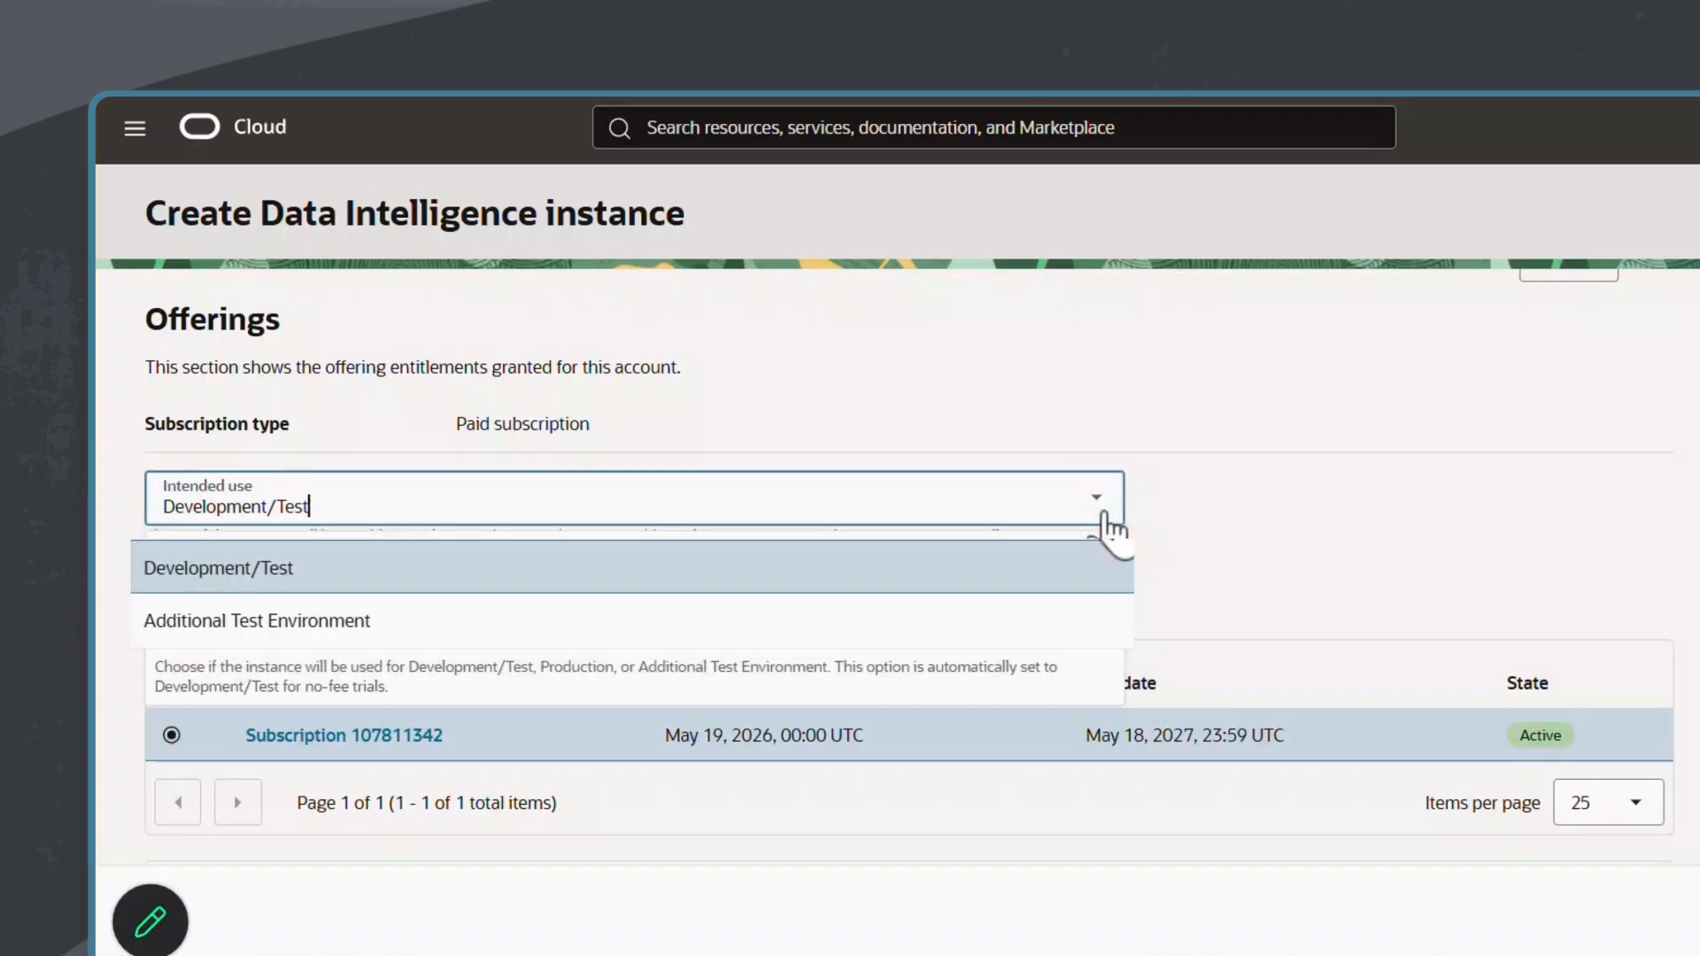
left_click(1103, 504)
scroll(1506, 539, "down", 3)
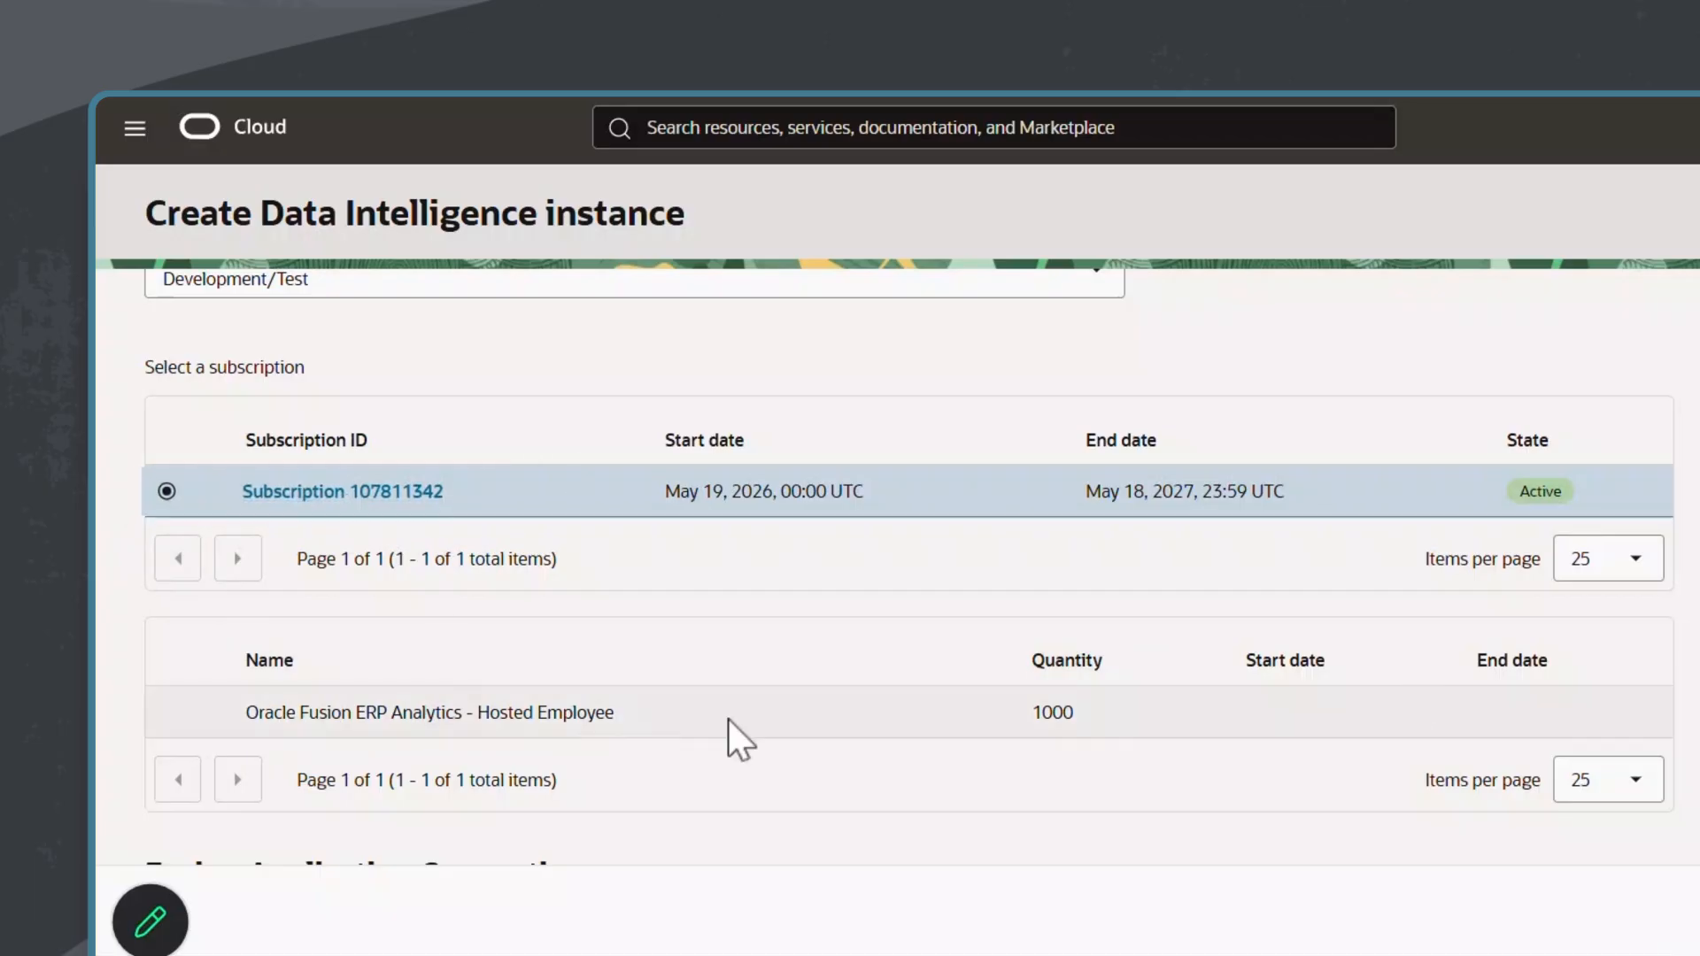
Step: Check the authentication type and application URL of the Fusion Application connection
scroll(732, 732, "down", 5)
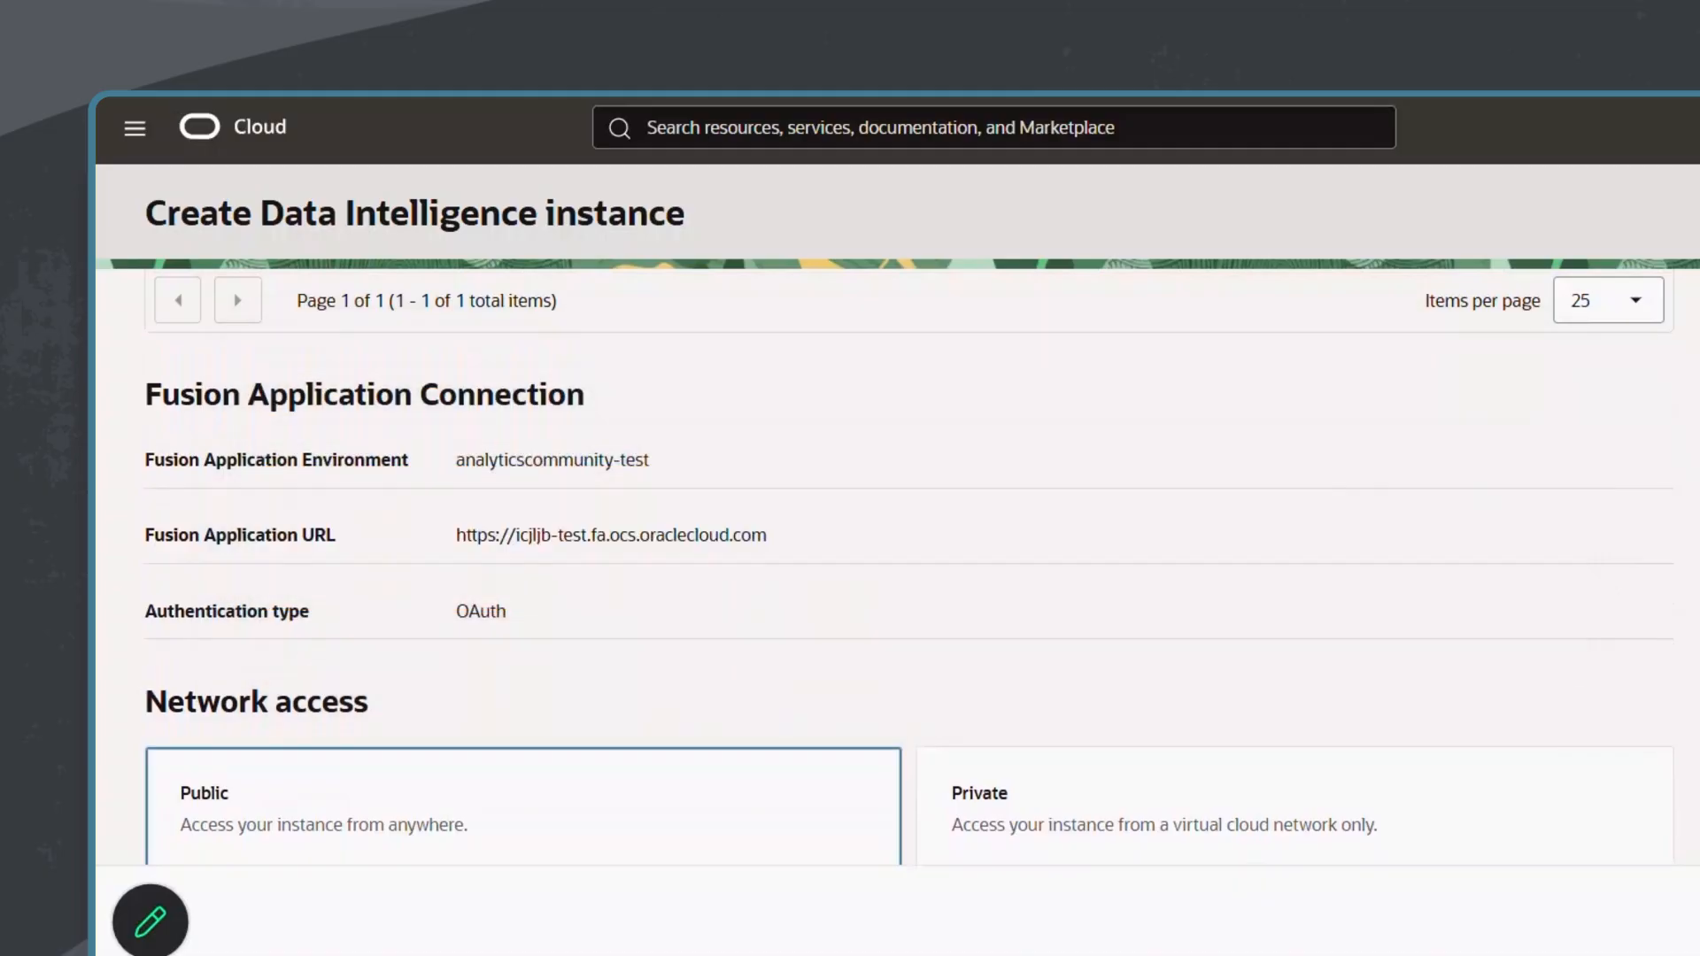
double_click(460, 610)
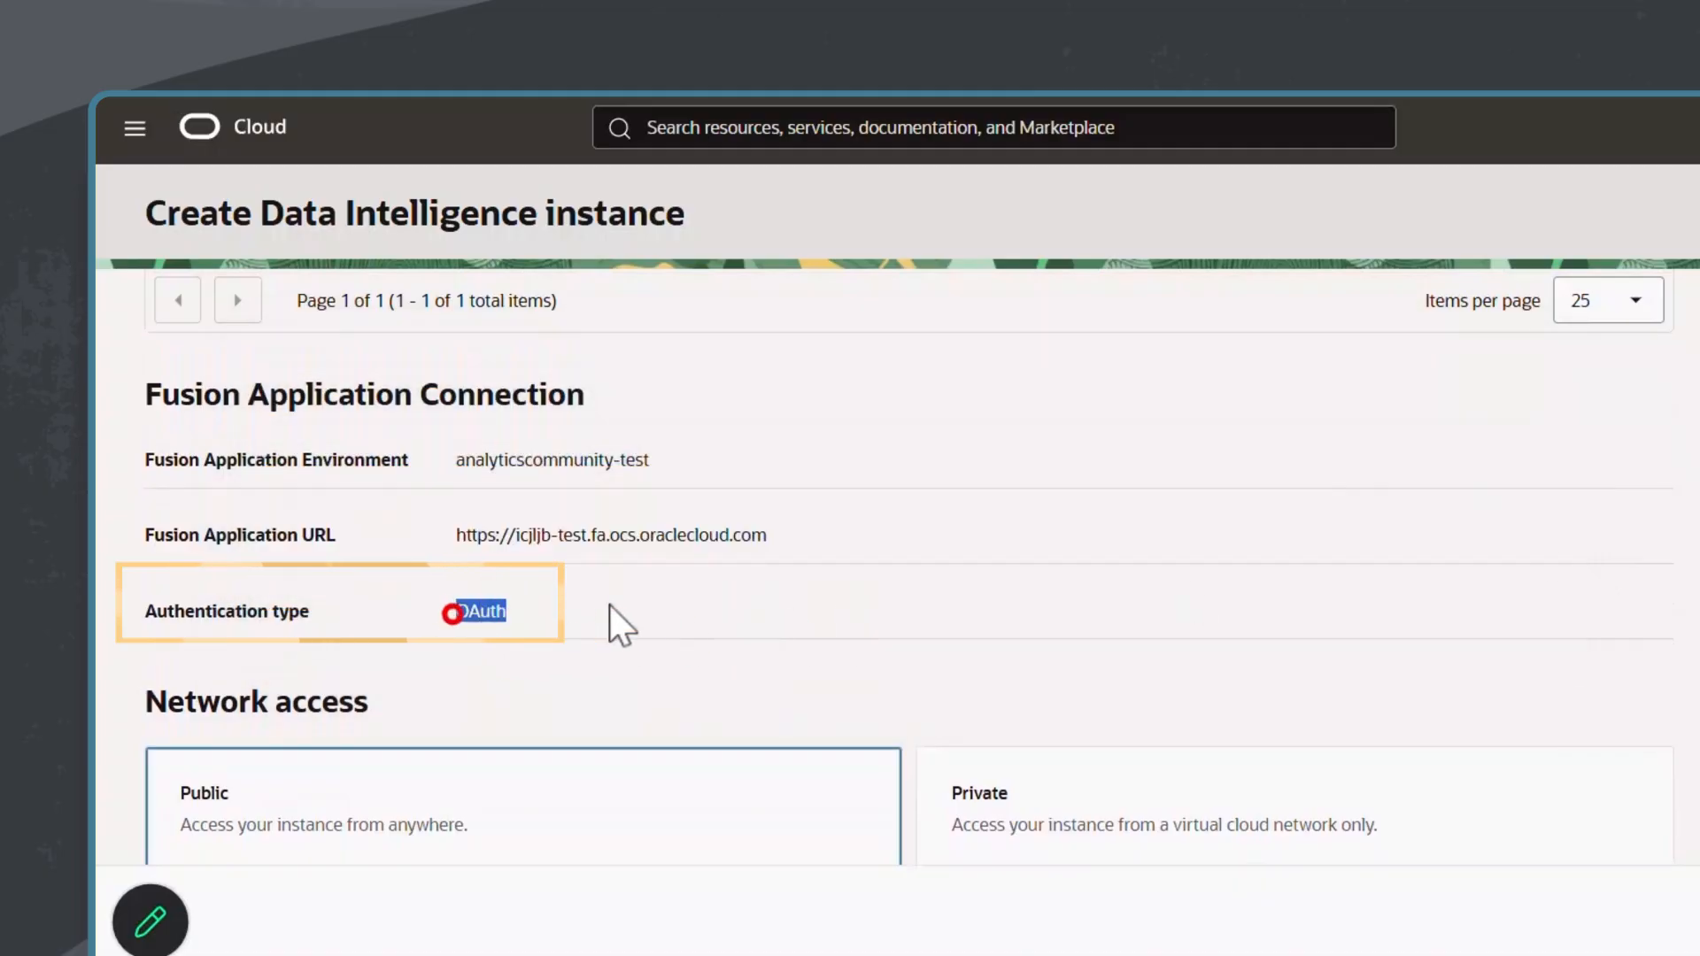
left_click_drag(455, 534, 832, 536)
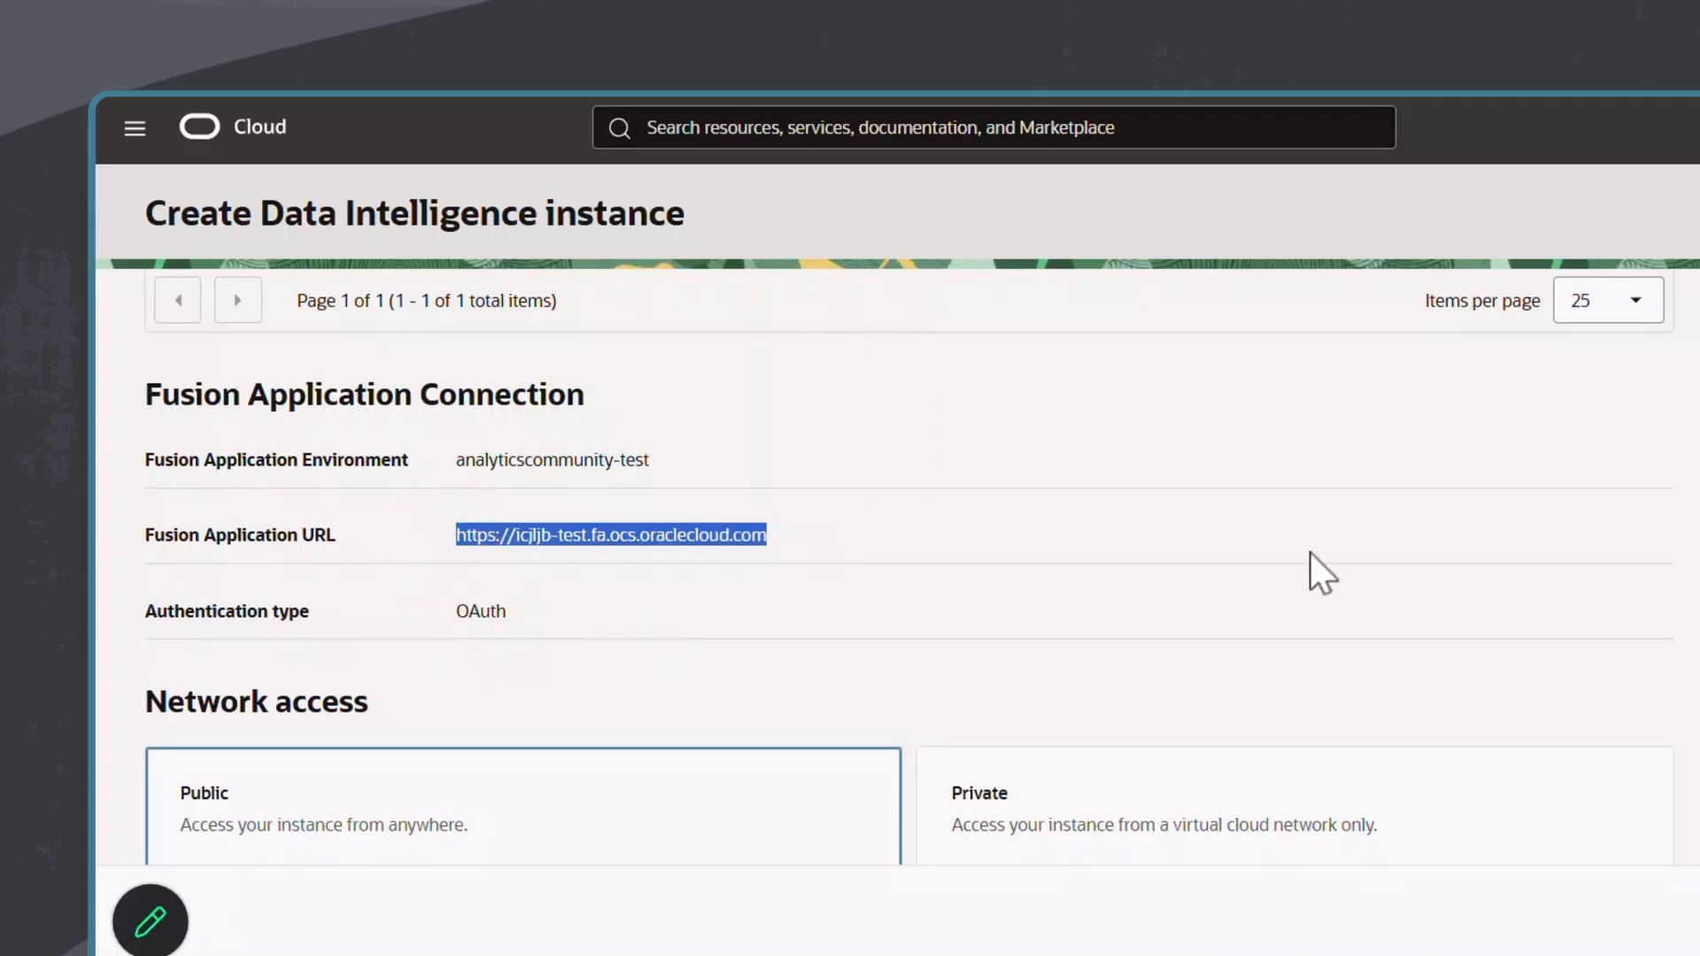
Step: Try Private network access and expand its Network Security Groups settings
scroll(1585, 595, "down", 4)
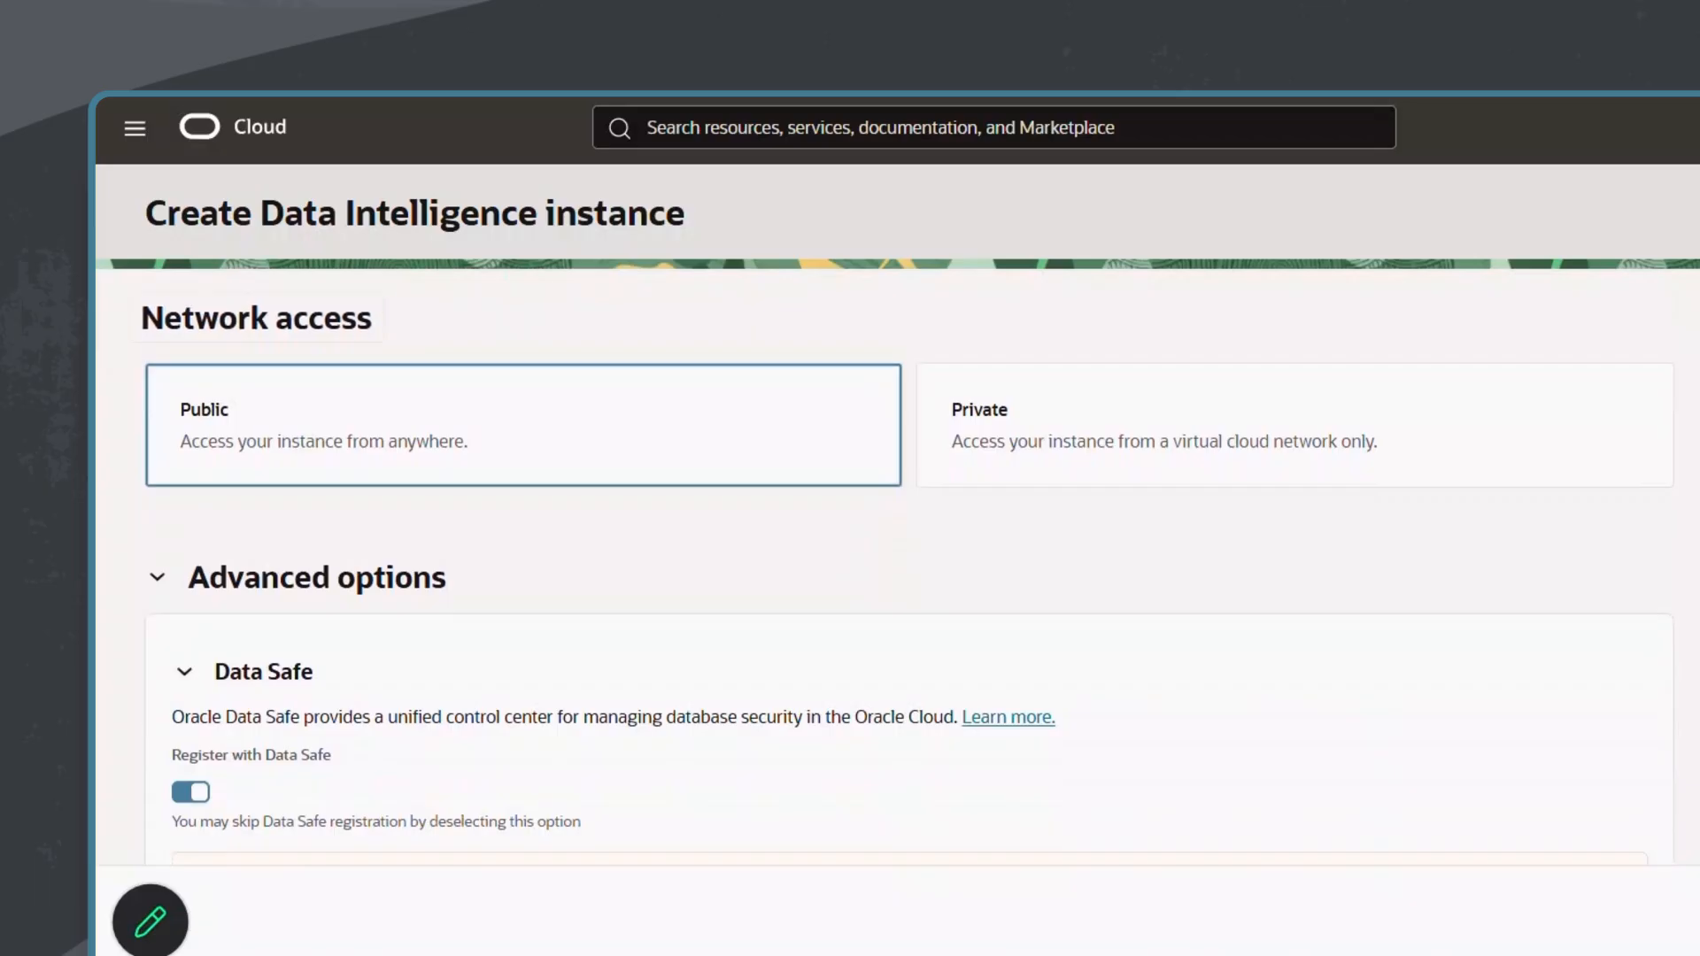
scroll(1191, 417, "down", 1)
left_click(1187, 417)
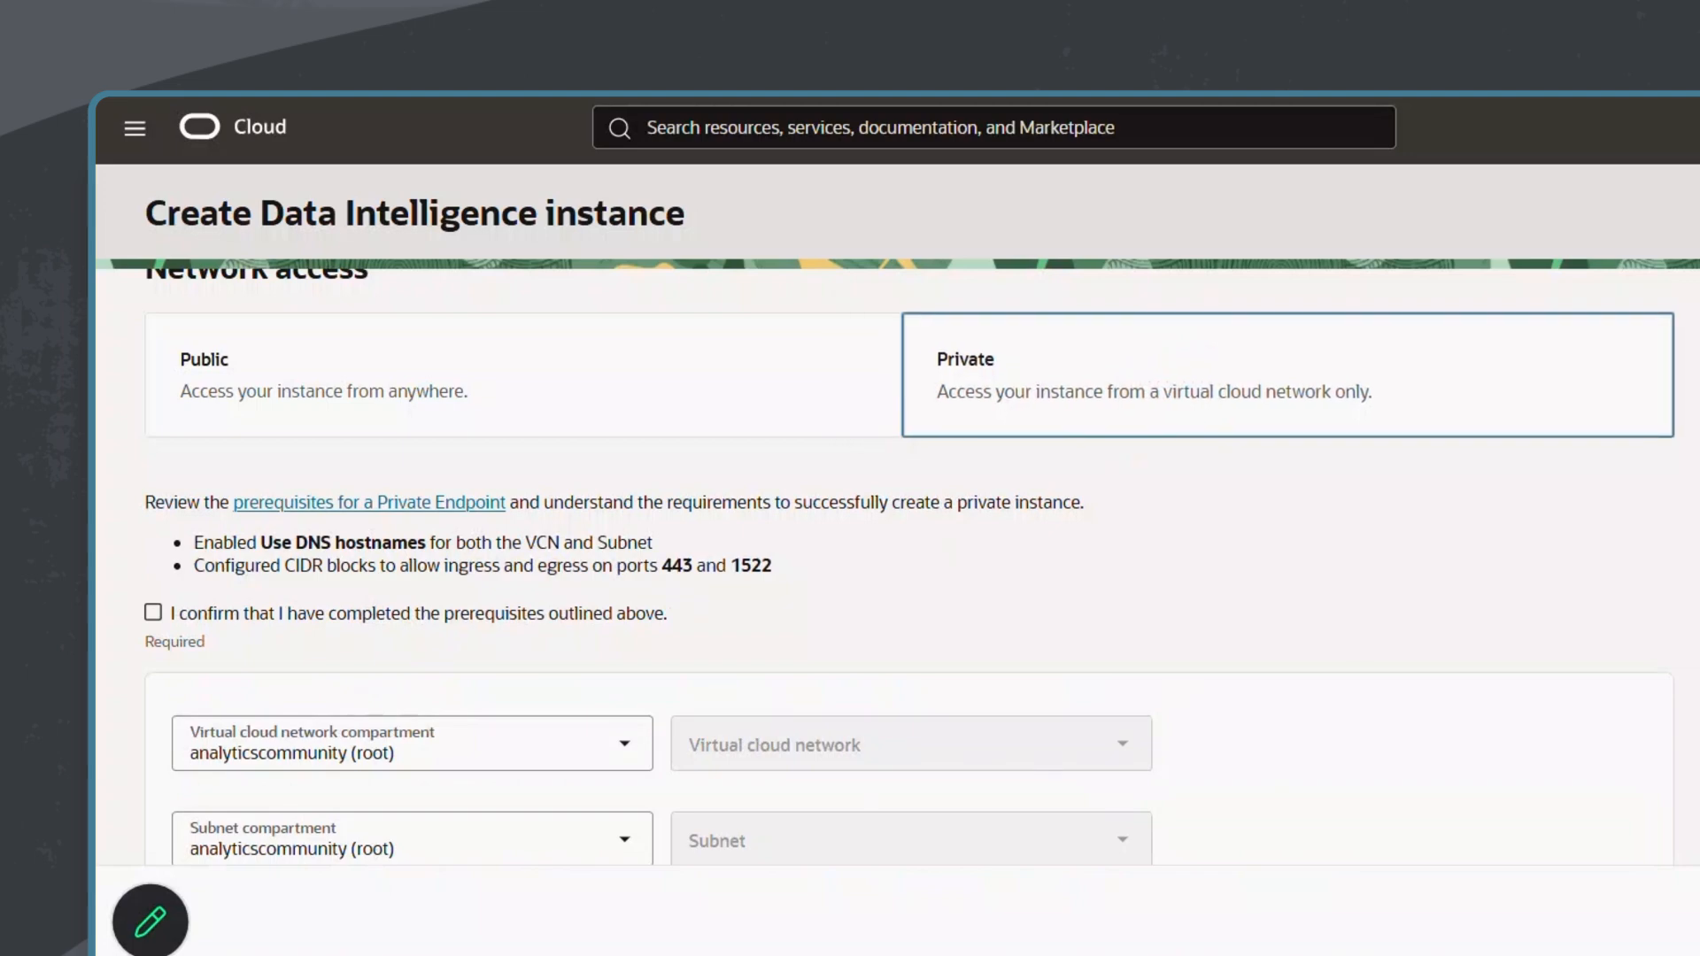
scroll(1136, 416, "down", 3)
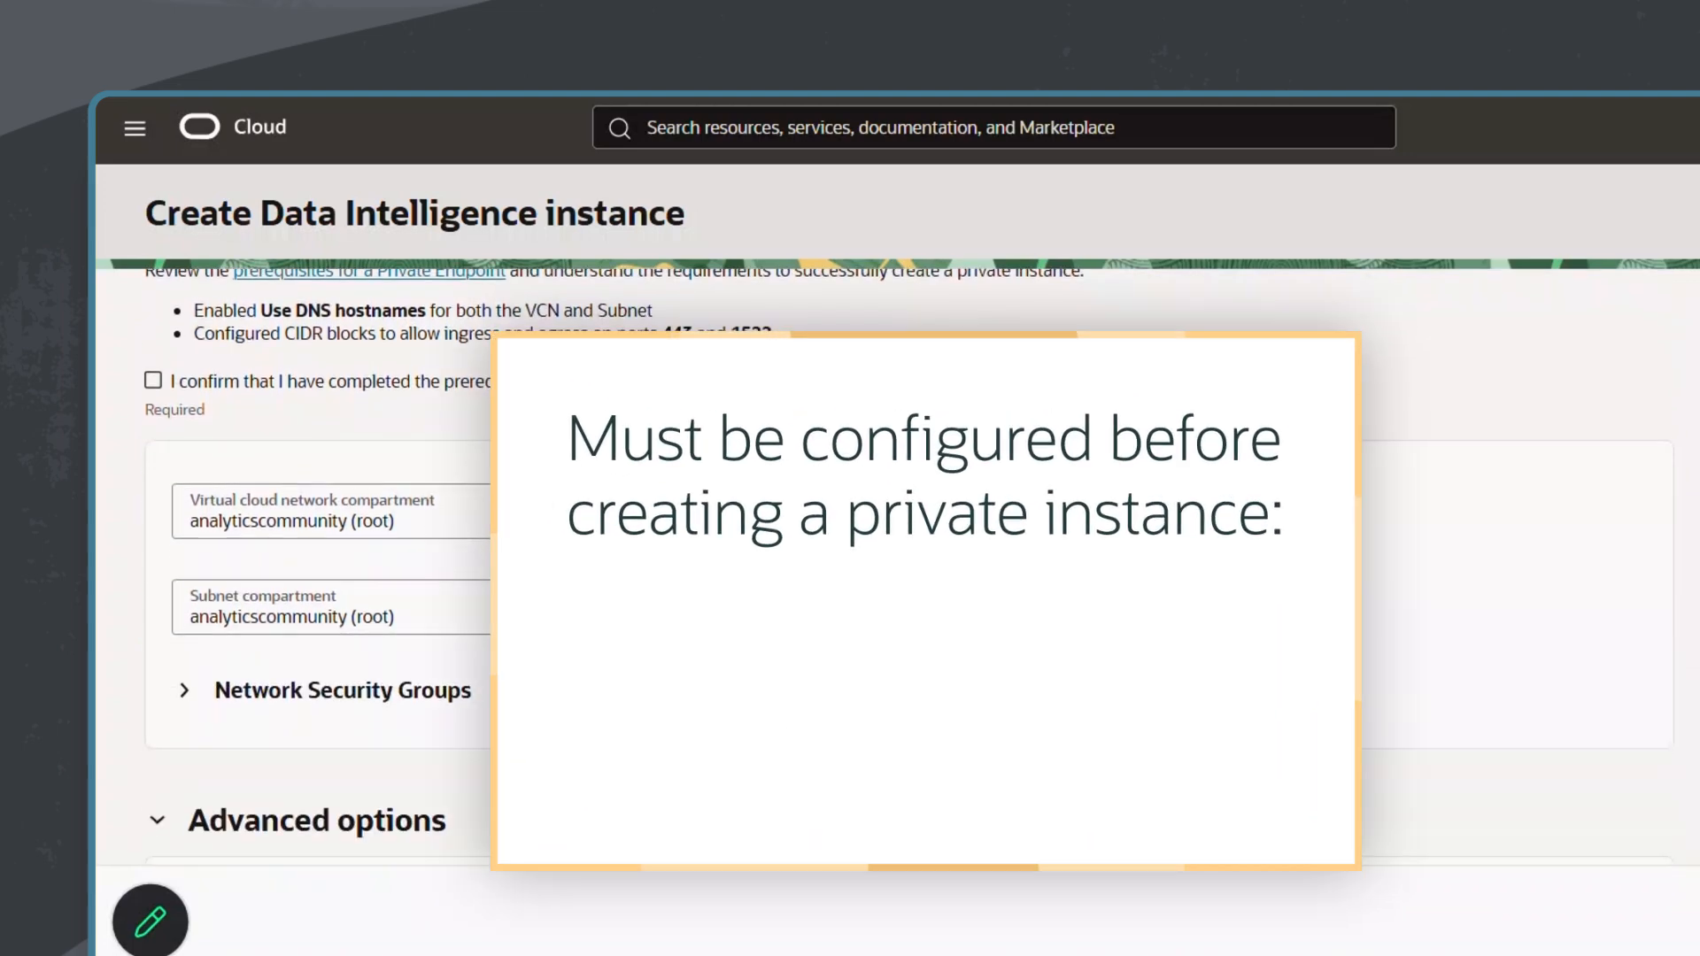
left_click(184, 692)
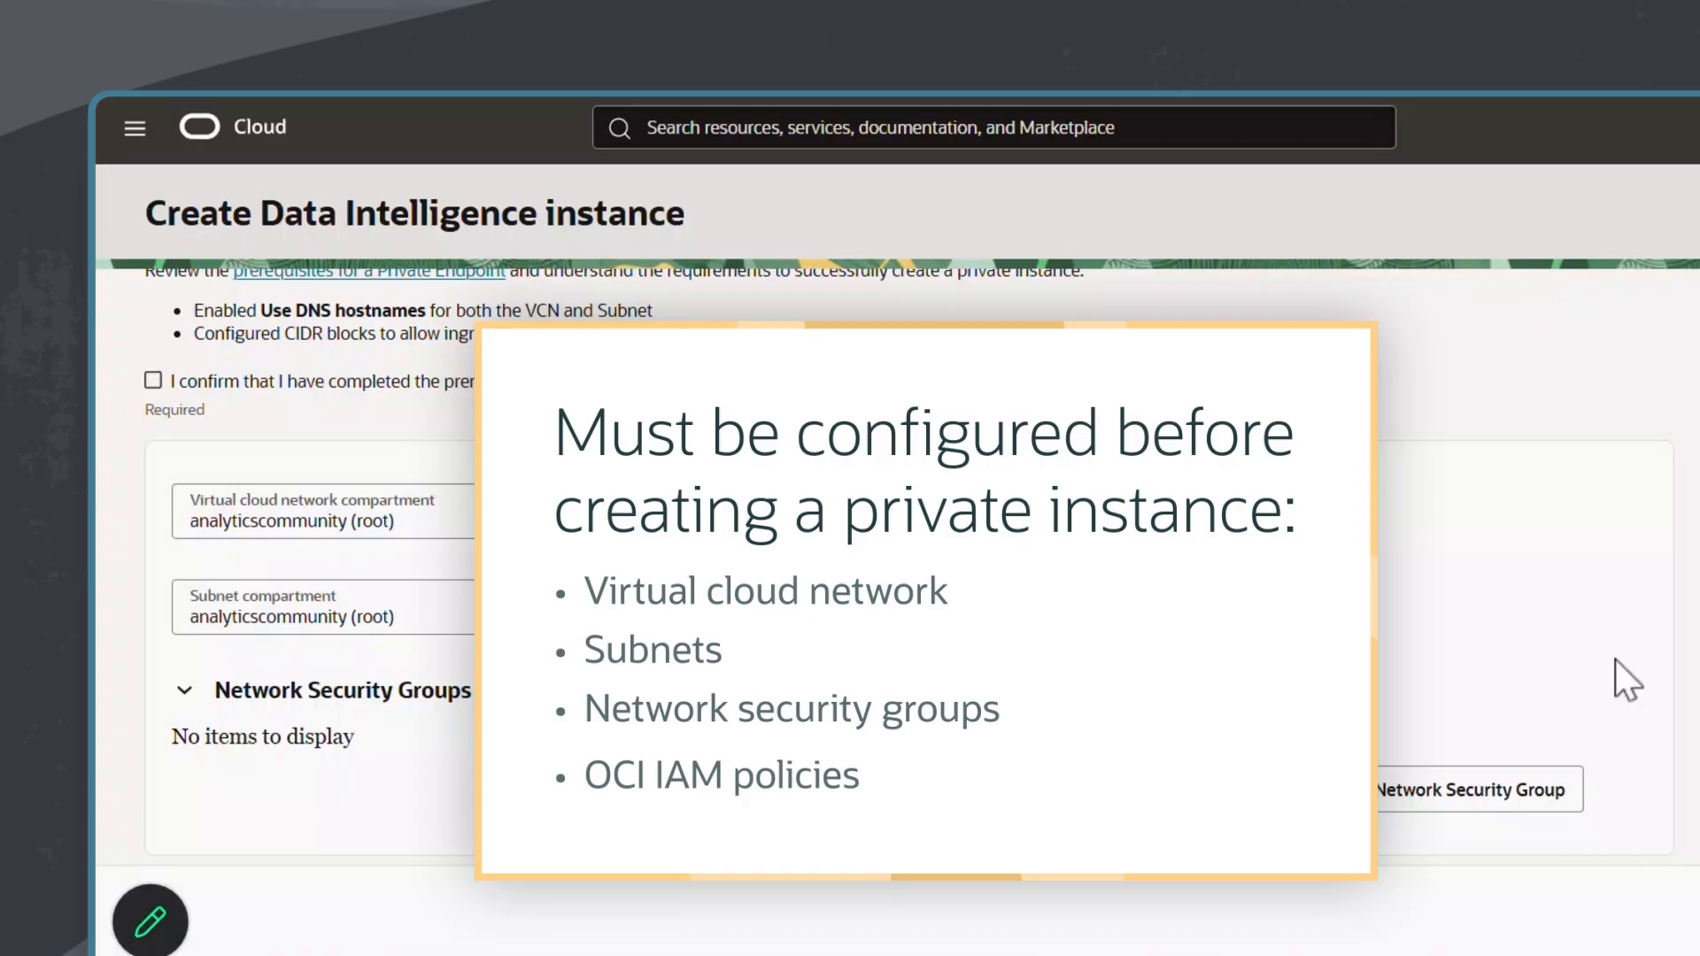
scroll(1615, 659, "up", 5)
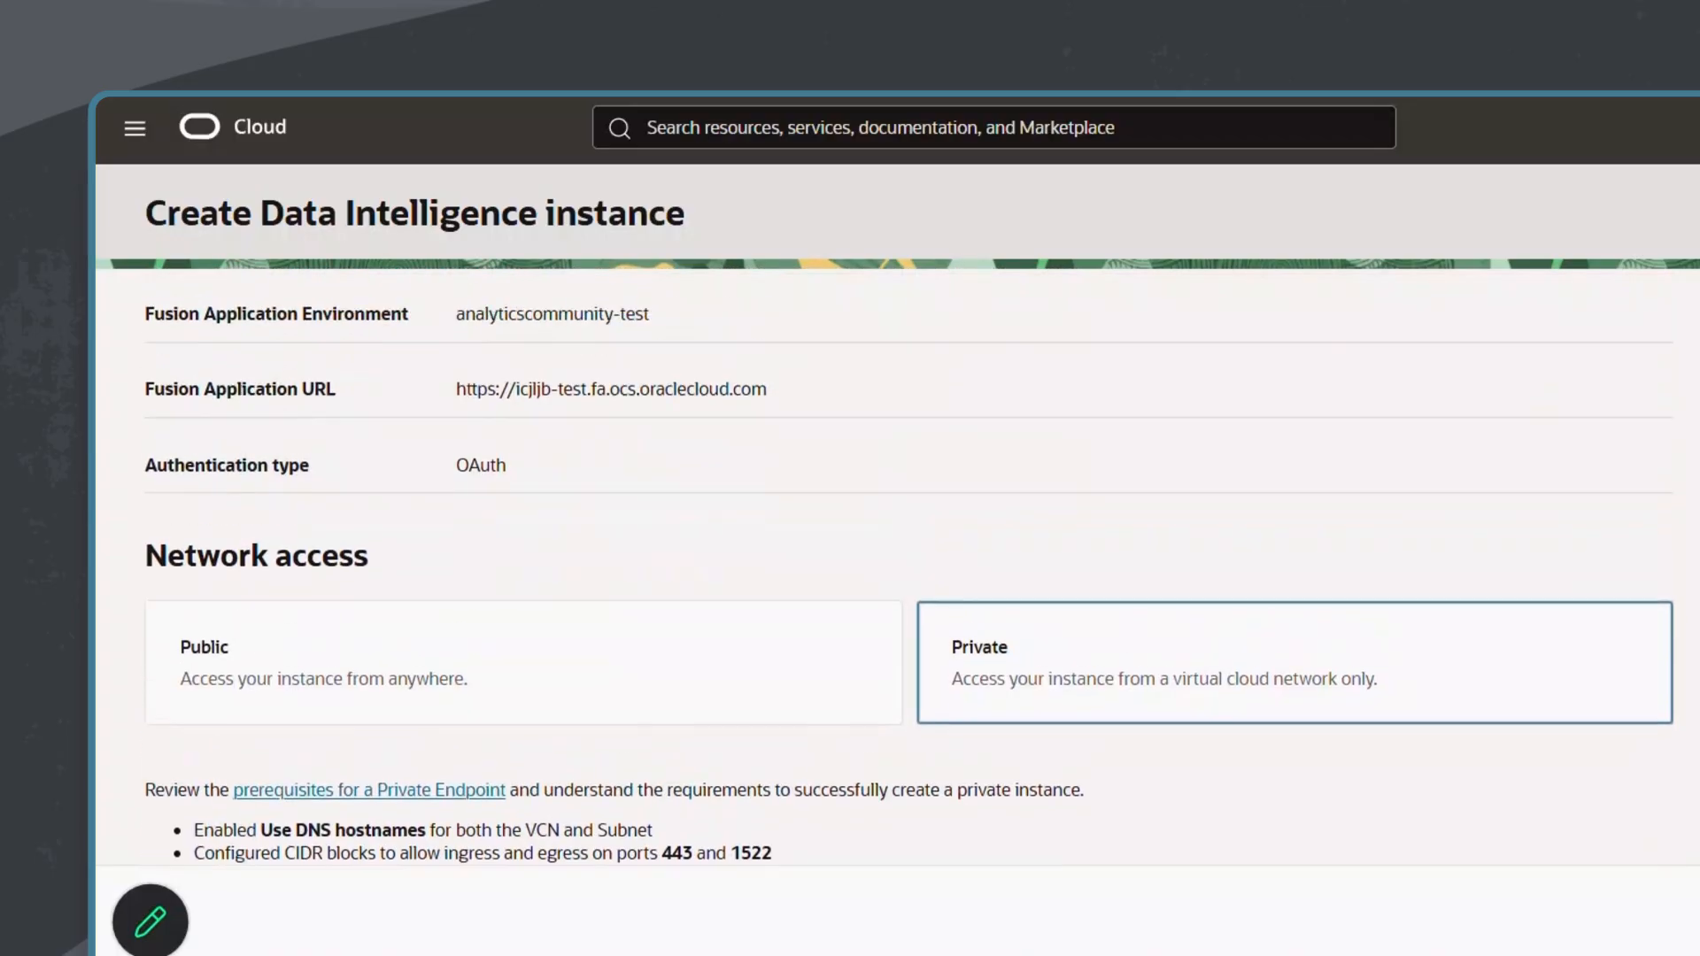
Step: Set network access to Public, leave Data Safe registration enabled, and create the instance
left_click(651, 699)
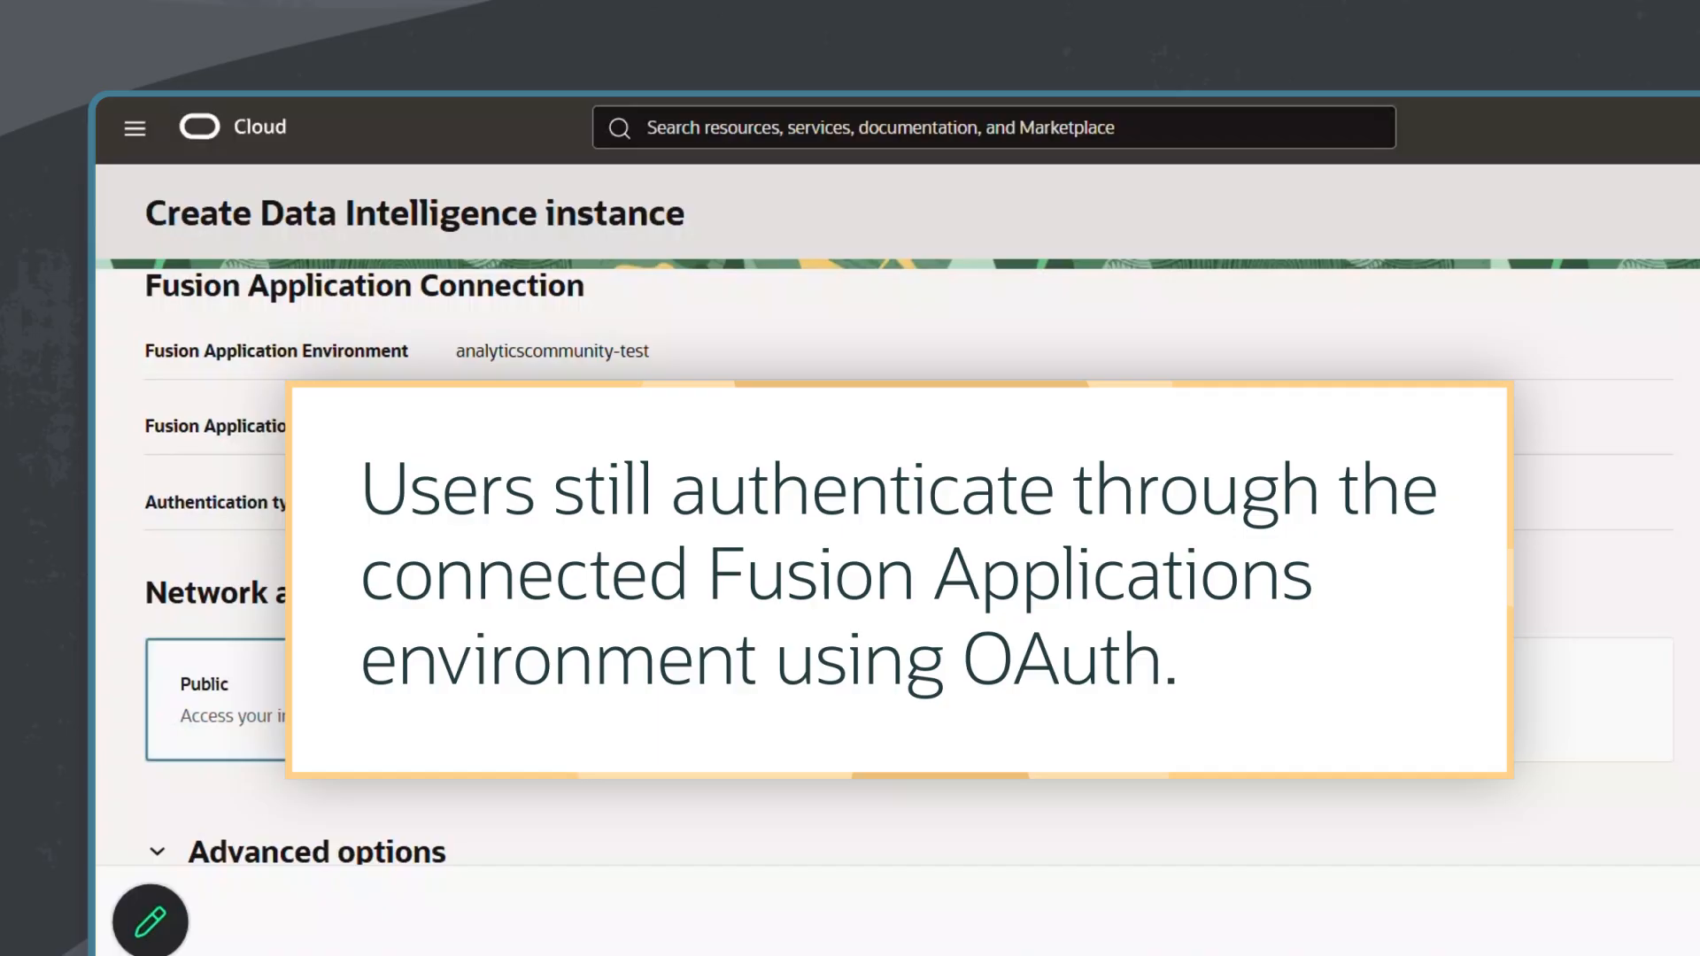
scroll(885, 567, "down", 5)
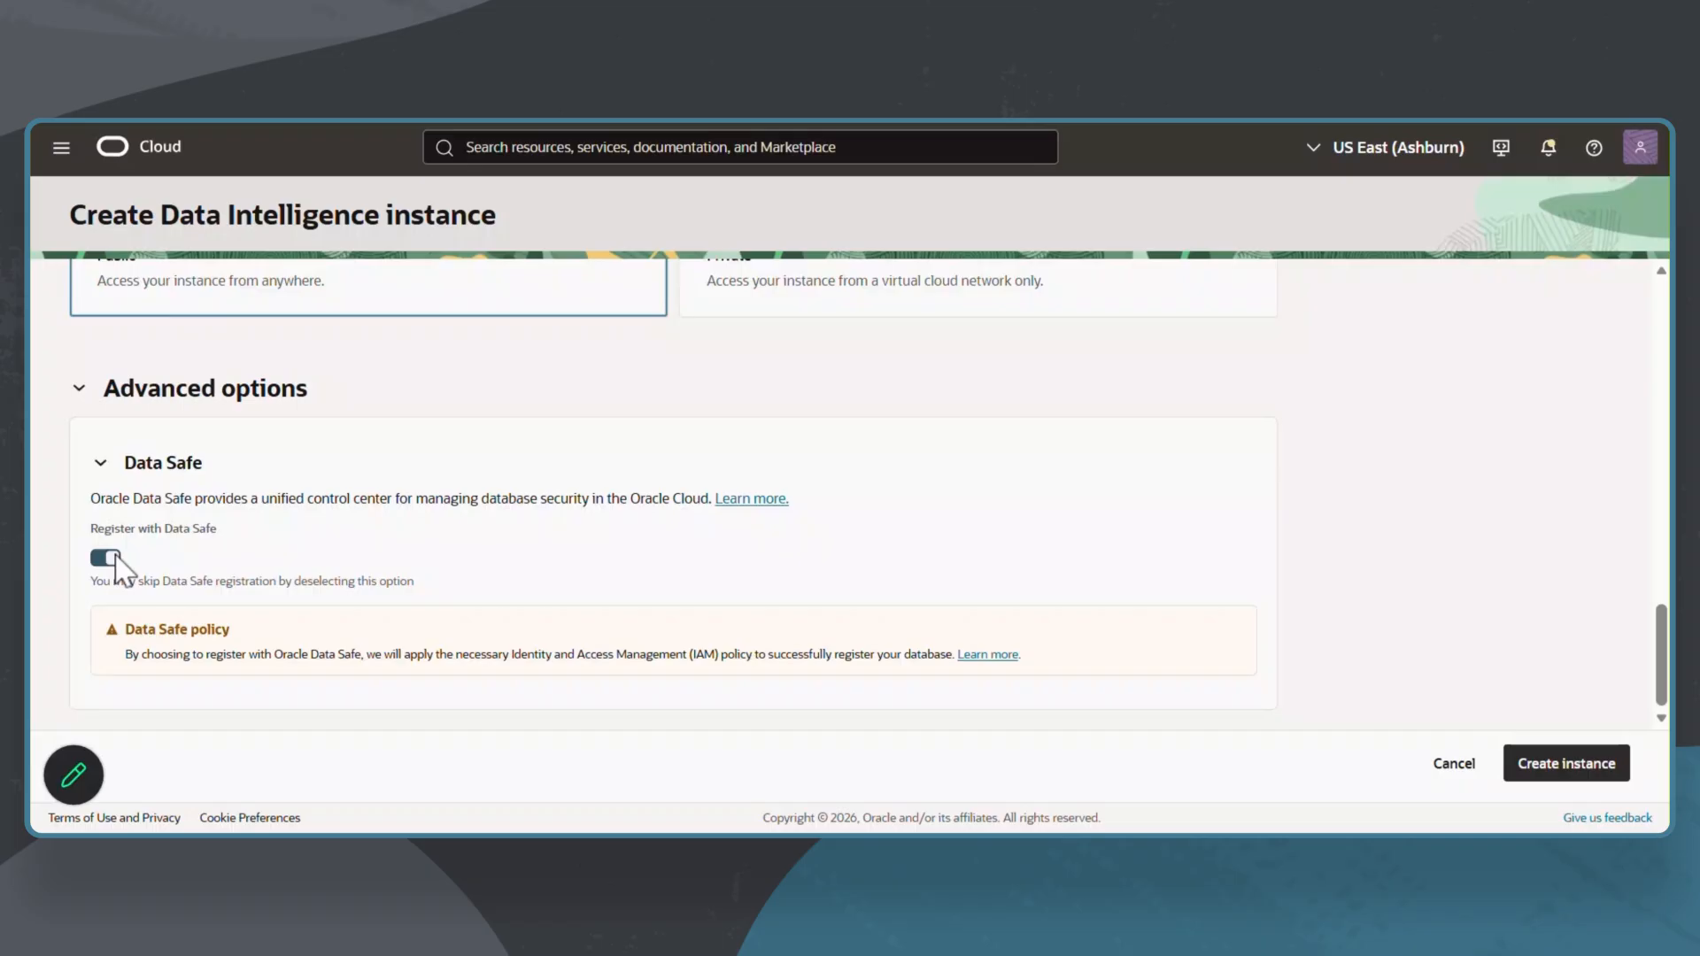
left_click(1561, 767)
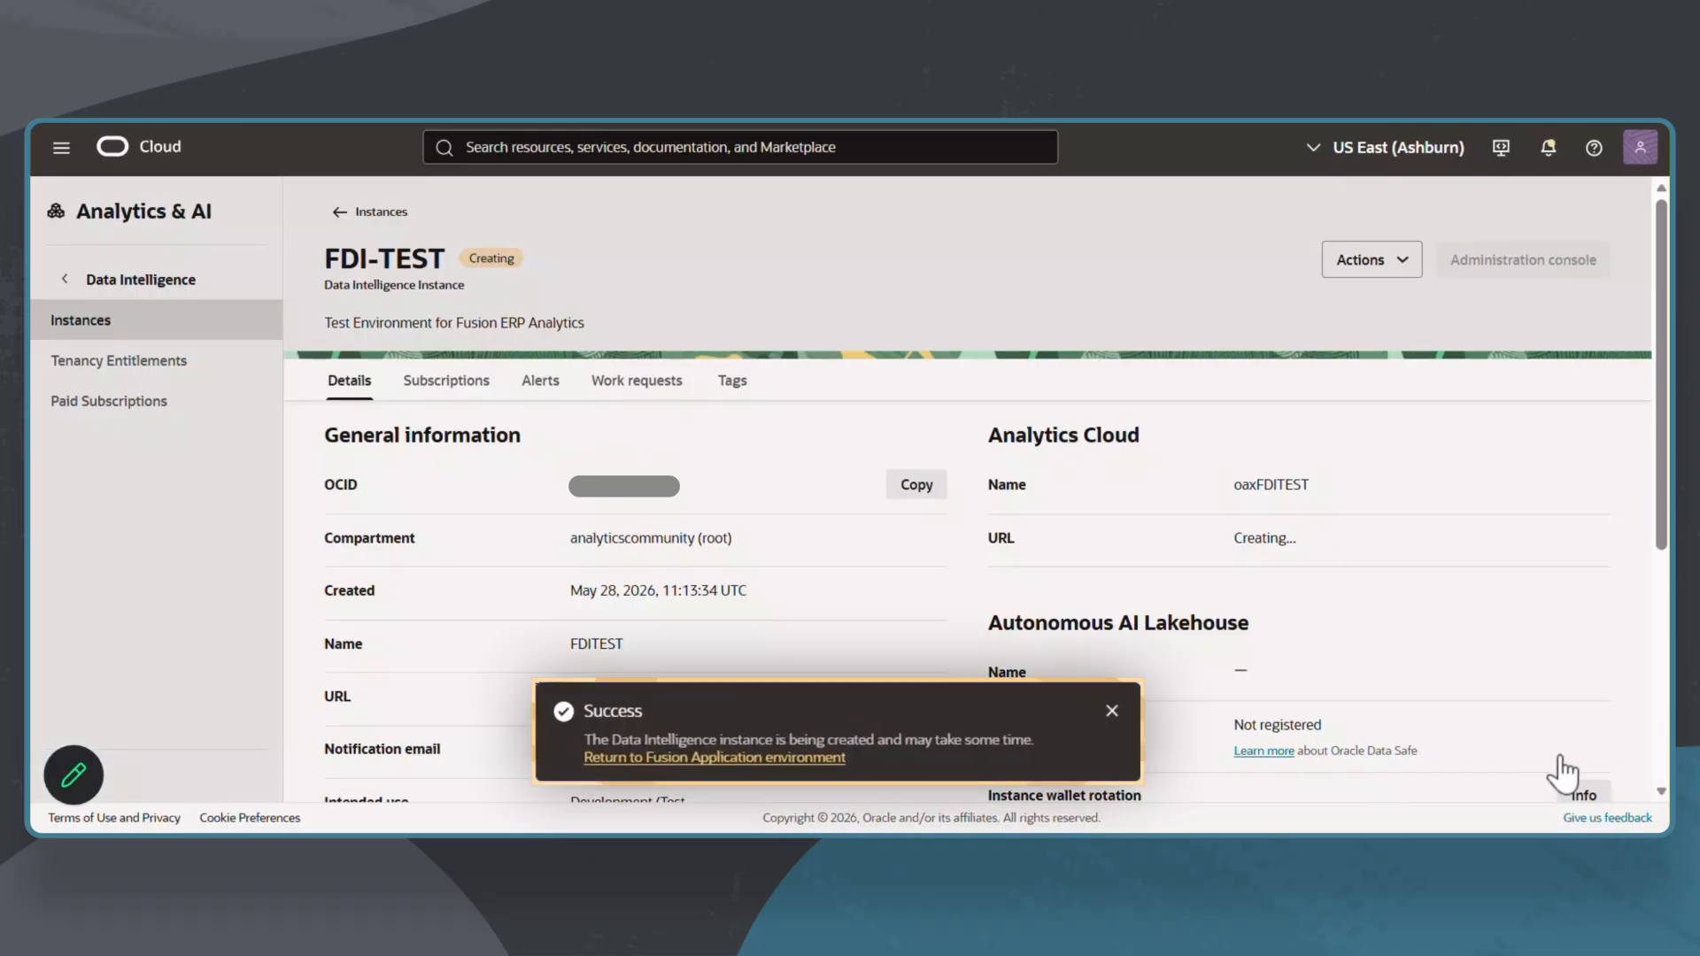
left_click(1069, 721)
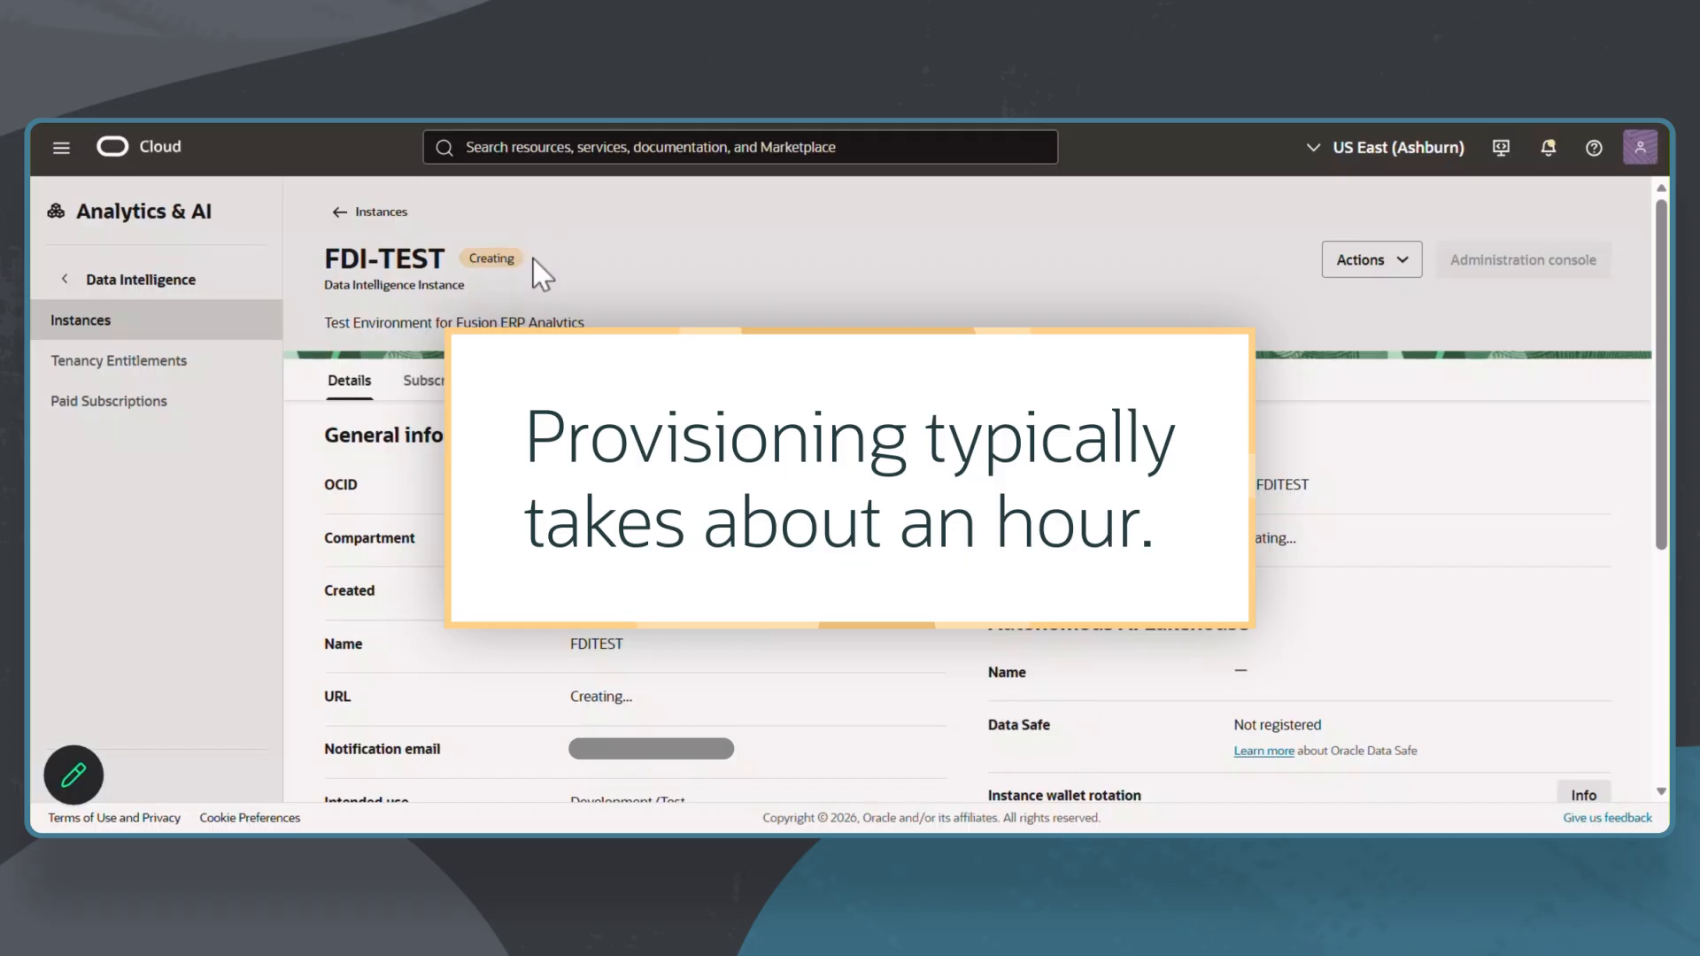
Step: Check the FDI-TEST instance's integration type and the used and remaining tenancy entitlements by environment type
left_click_drag(1661, 416, 1661, 562)
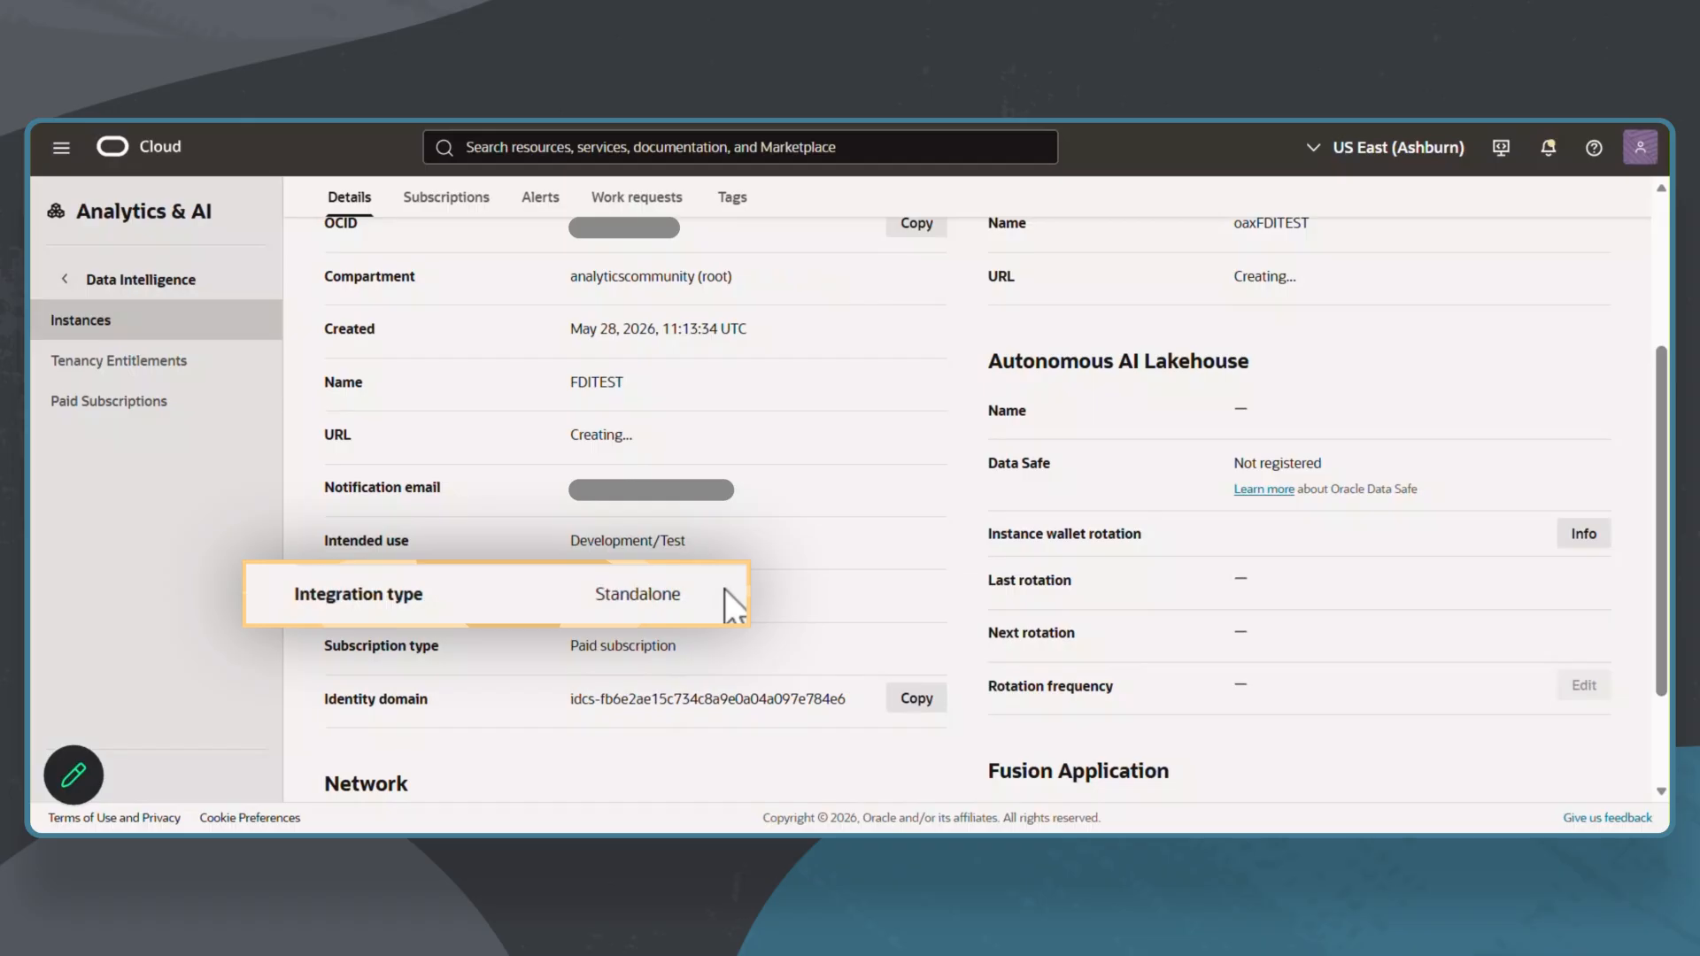
left_click_drag(1659, 651, 1659, 518)
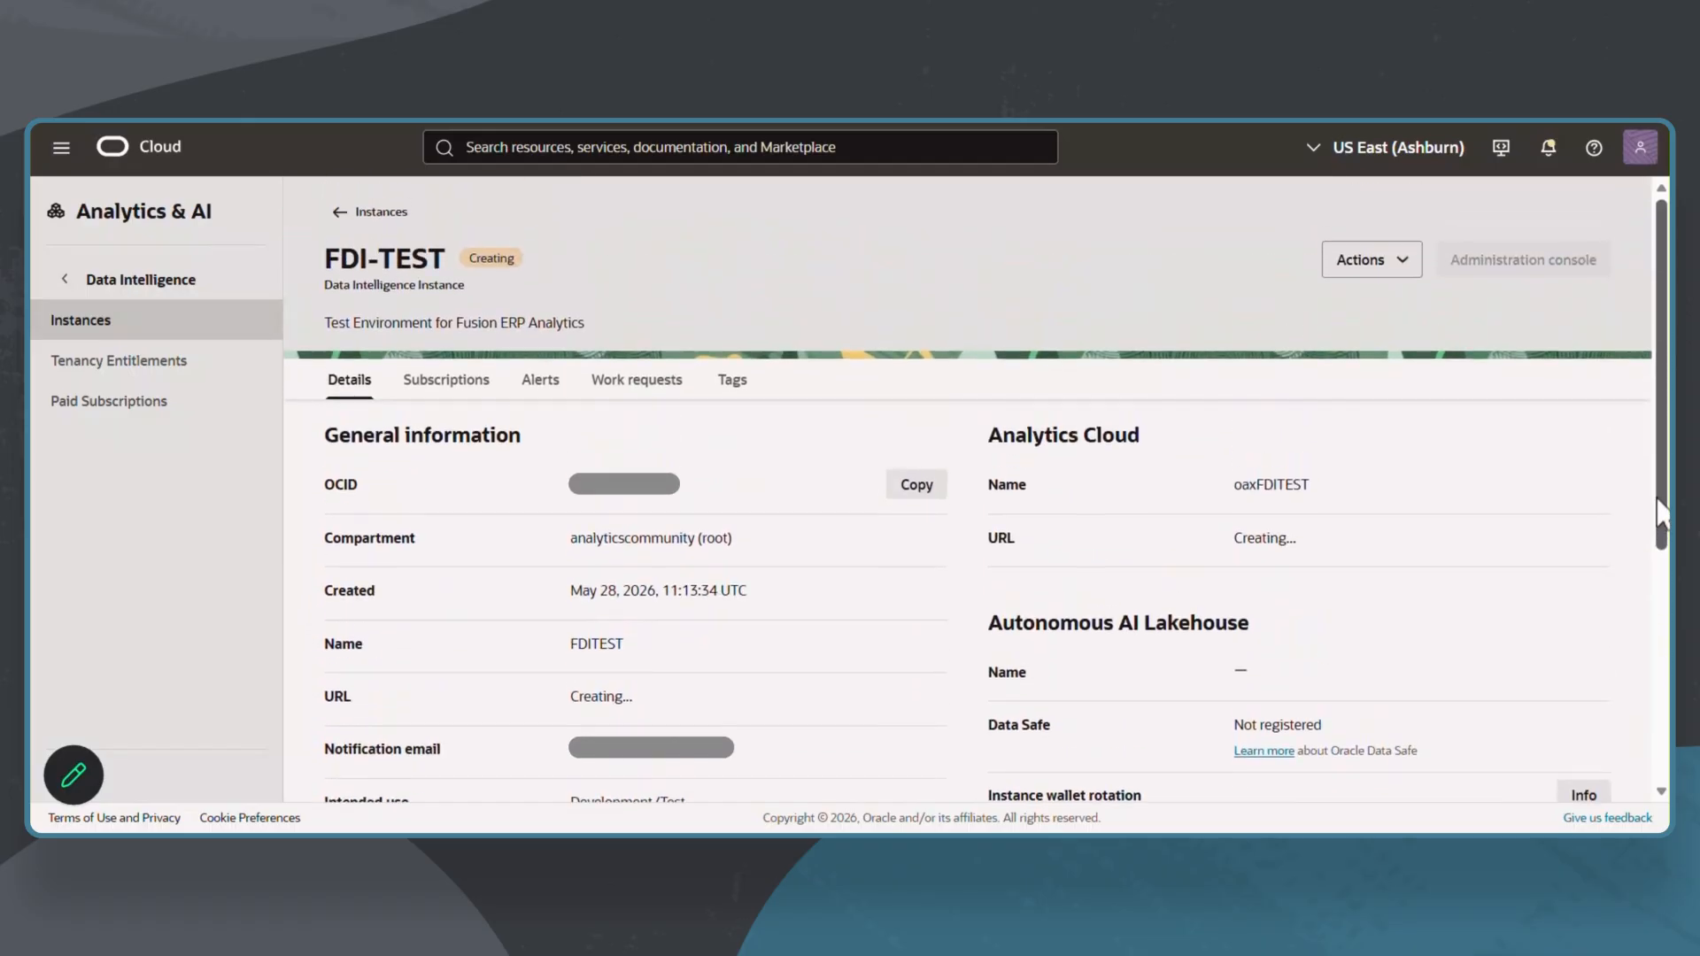
left_click(176, 368)
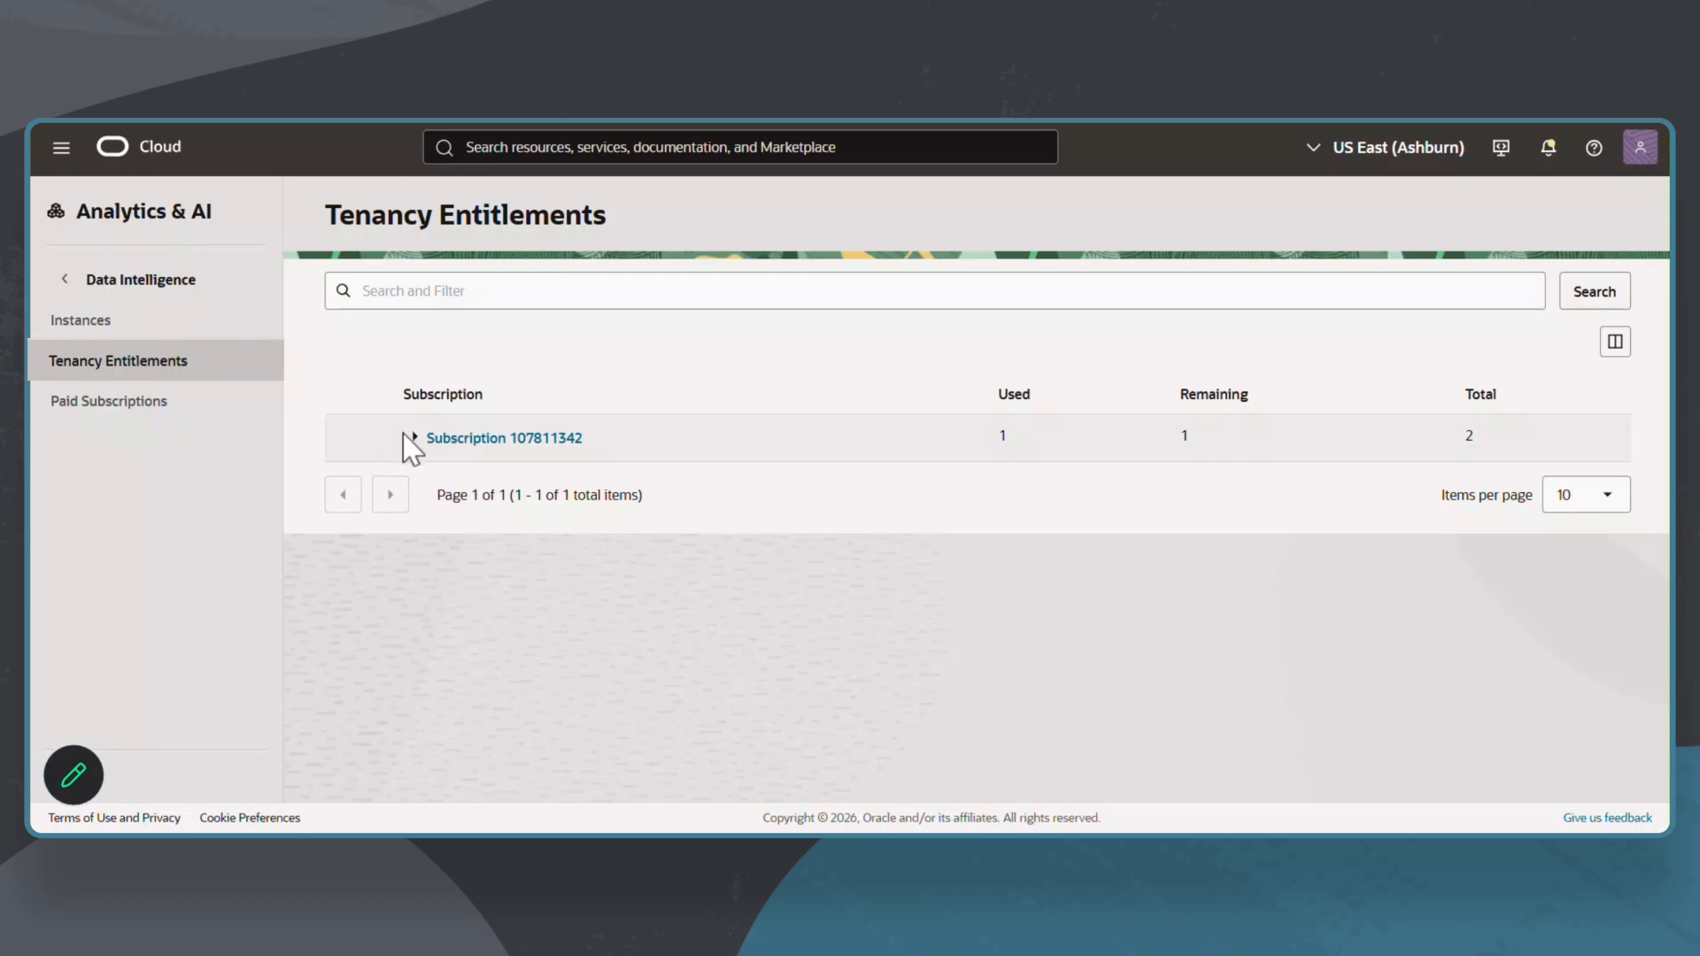
left_click(413, 436)
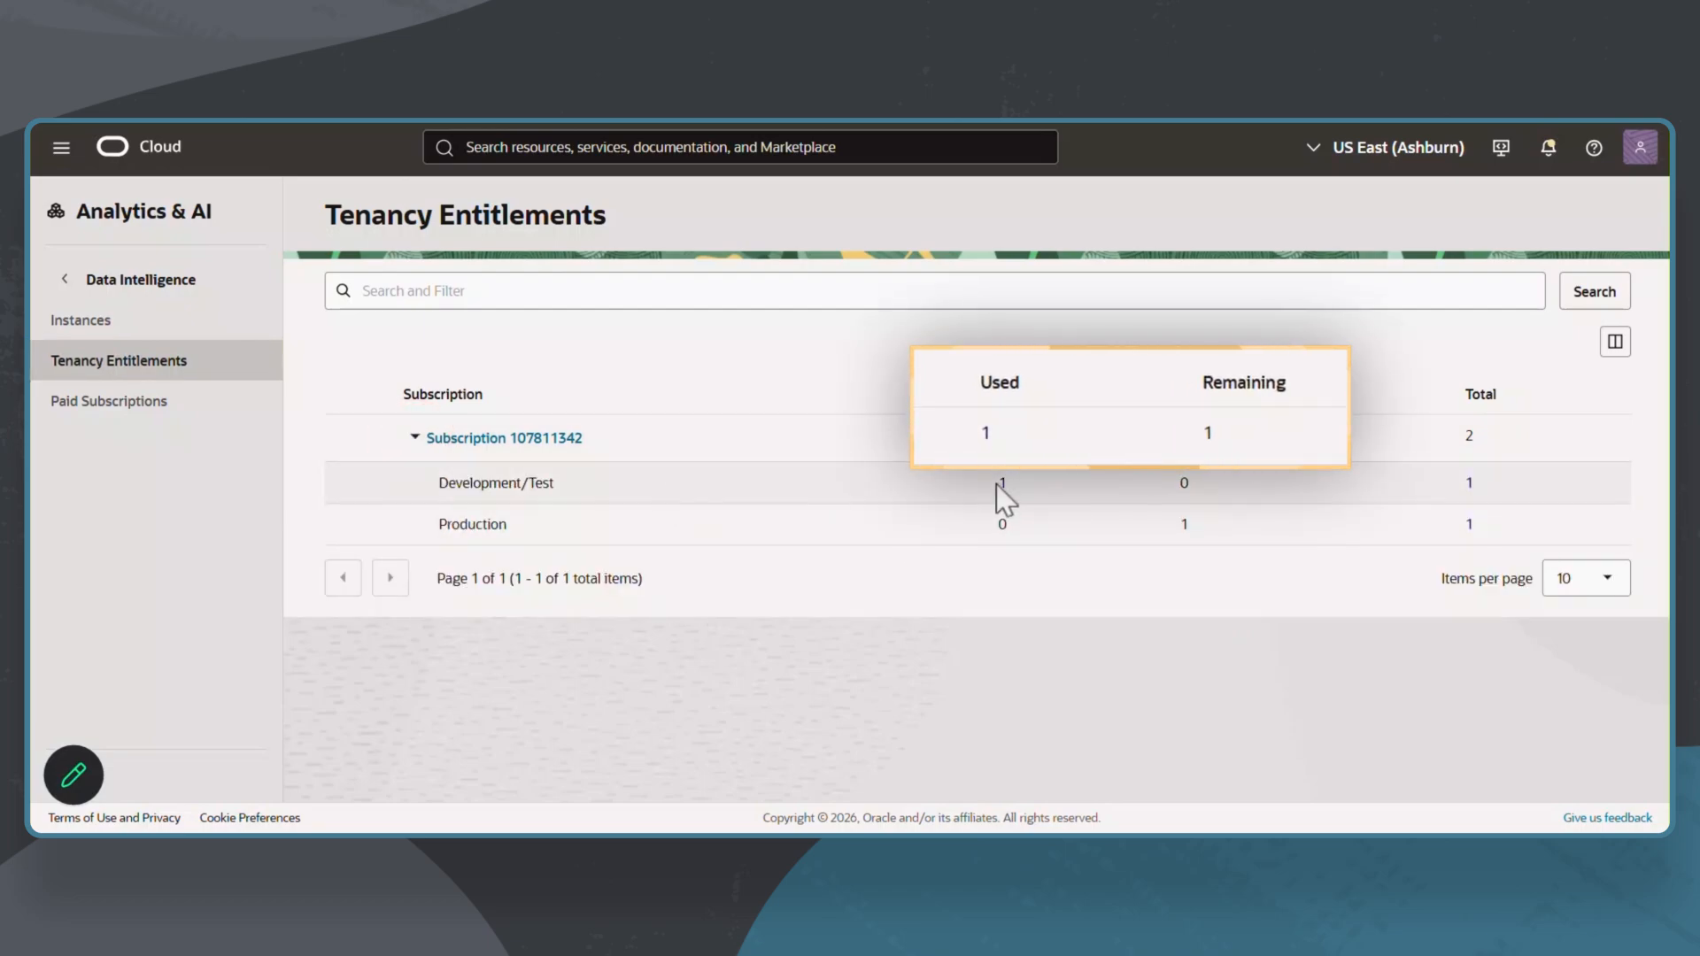
Step: Return to the instances list and read the FDITEST instance details in the Outlook creation notification e-mail
left_click(124, 324)
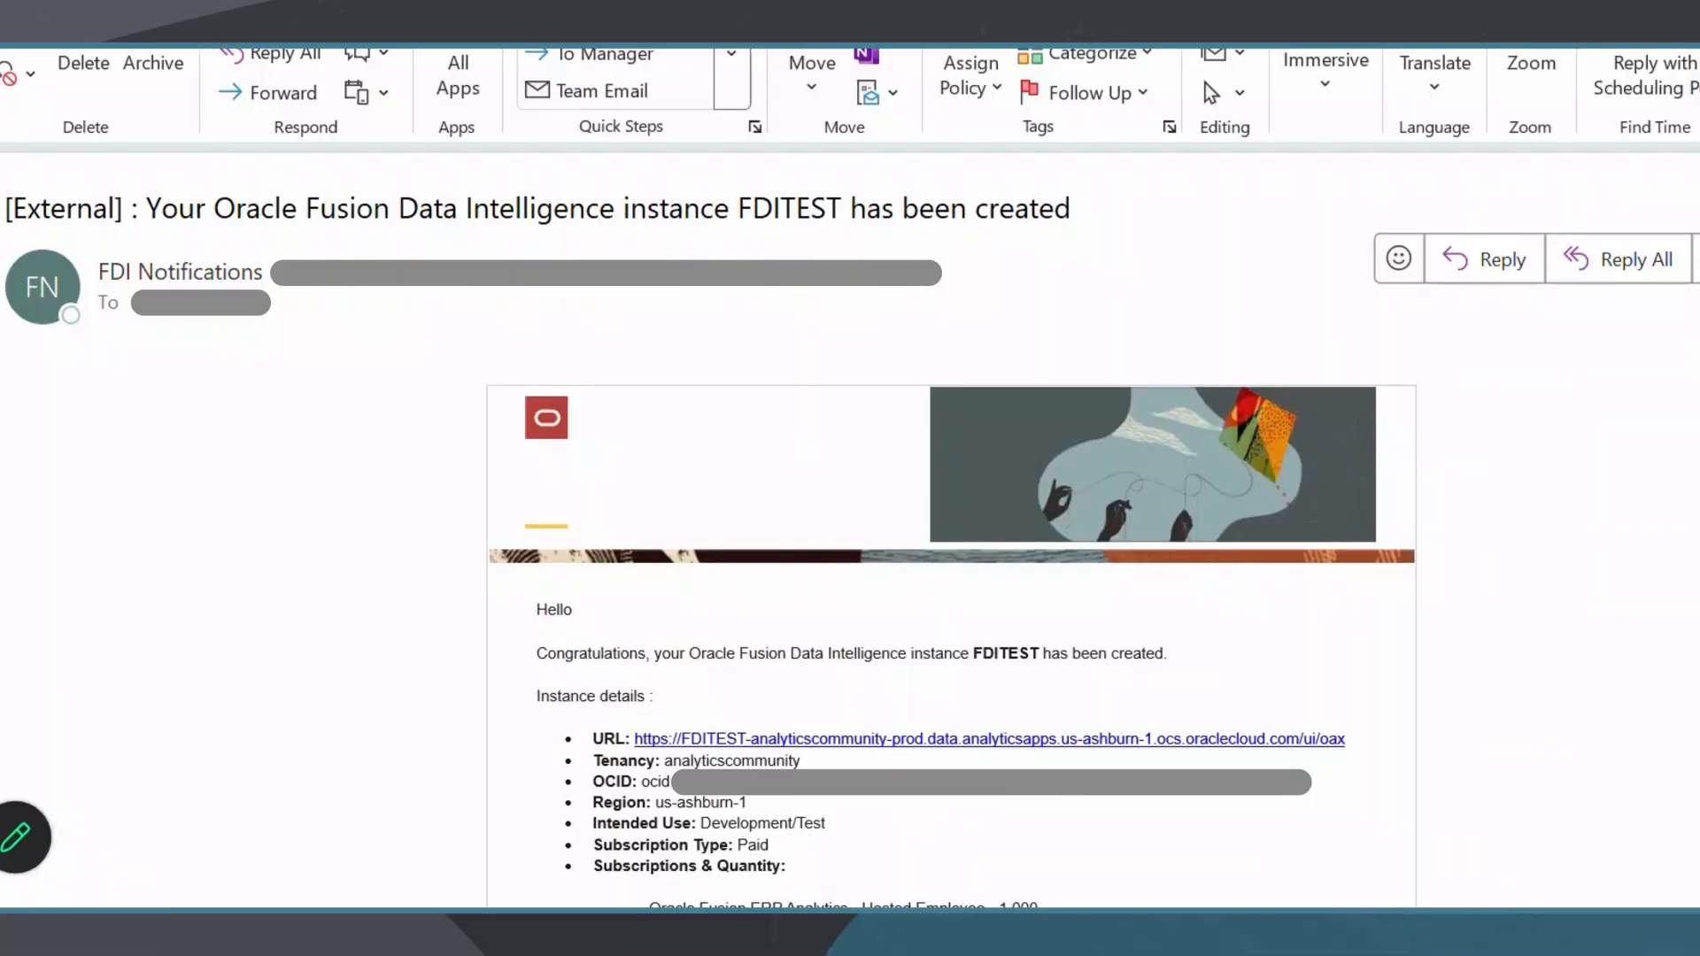
scroll(952, 620, "down", 2)
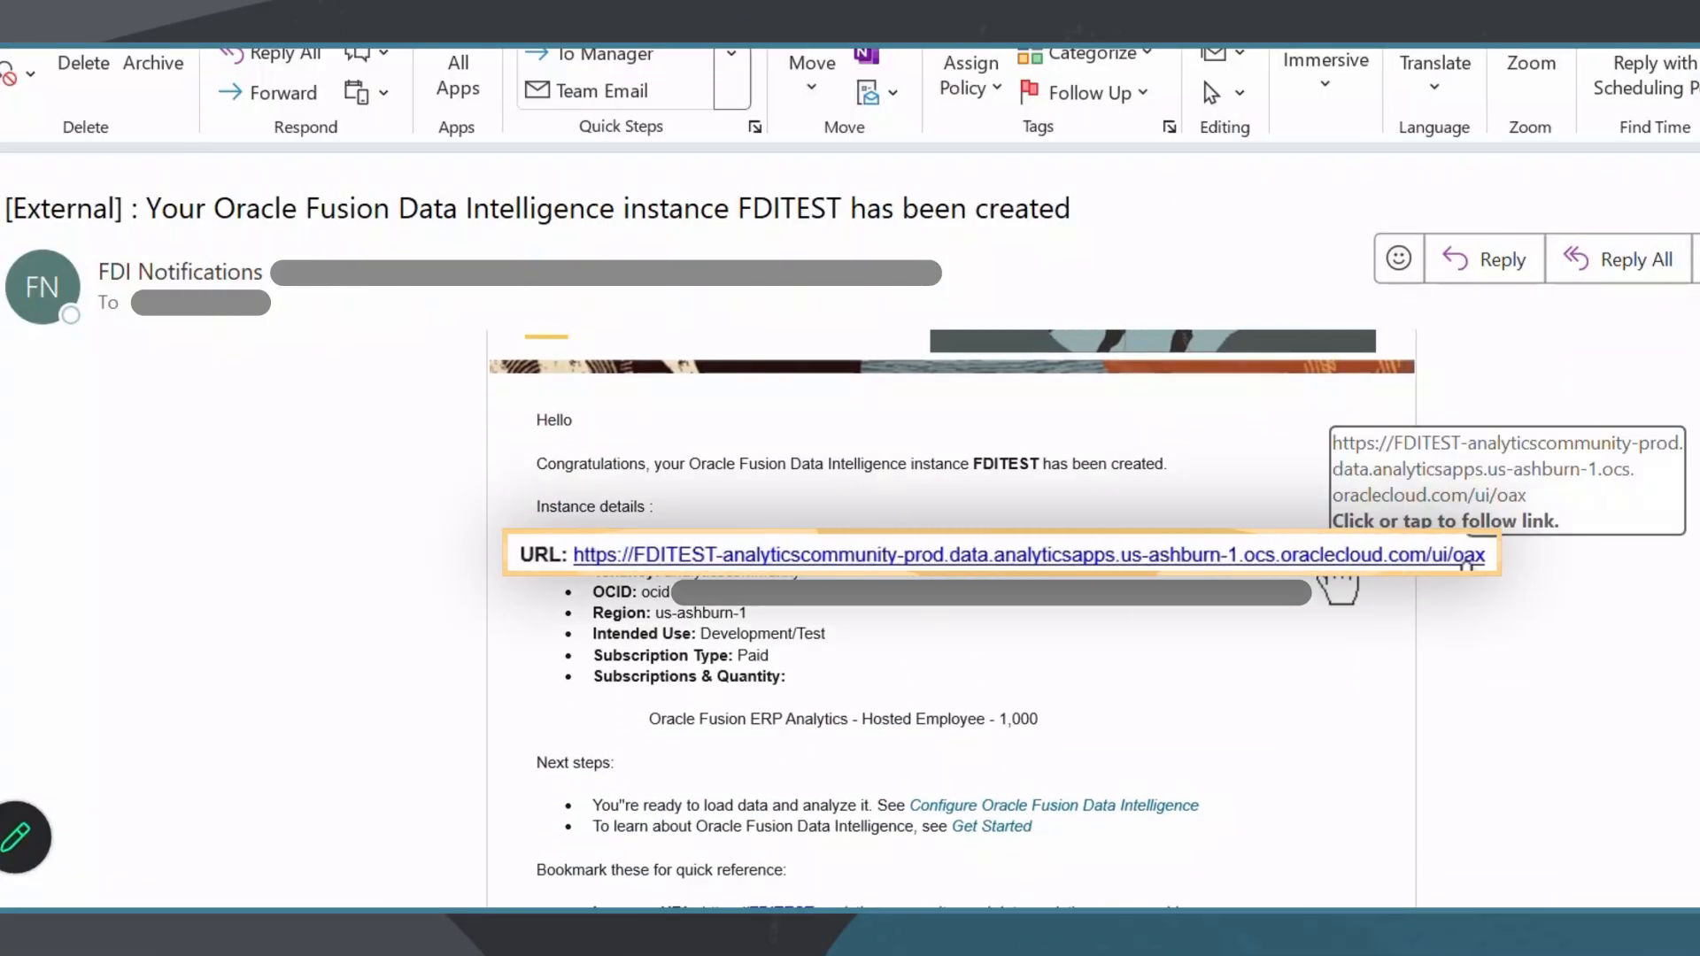
Step: Switch to the Oracle Cloud sign-in page and continue with the analyticscommunity tenancy and the Default identity domain
scroll(1620, 619, "down", 2)
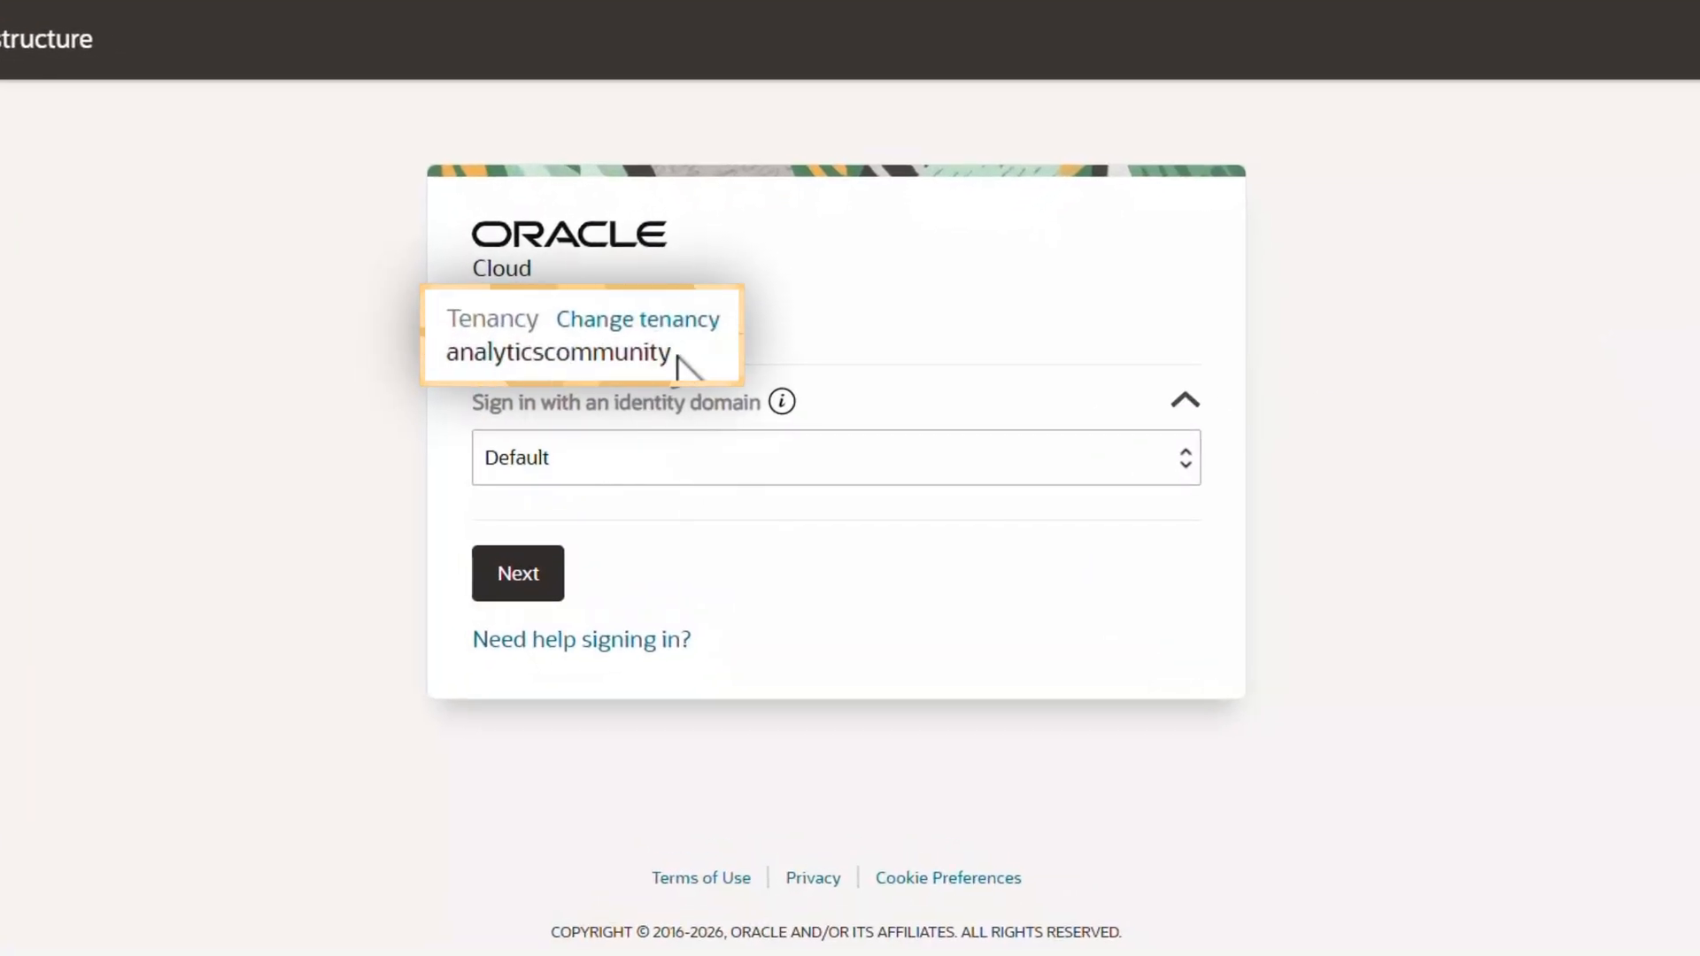
left_click_drag(707, 377, 686, 376)
double_click(676, 354)
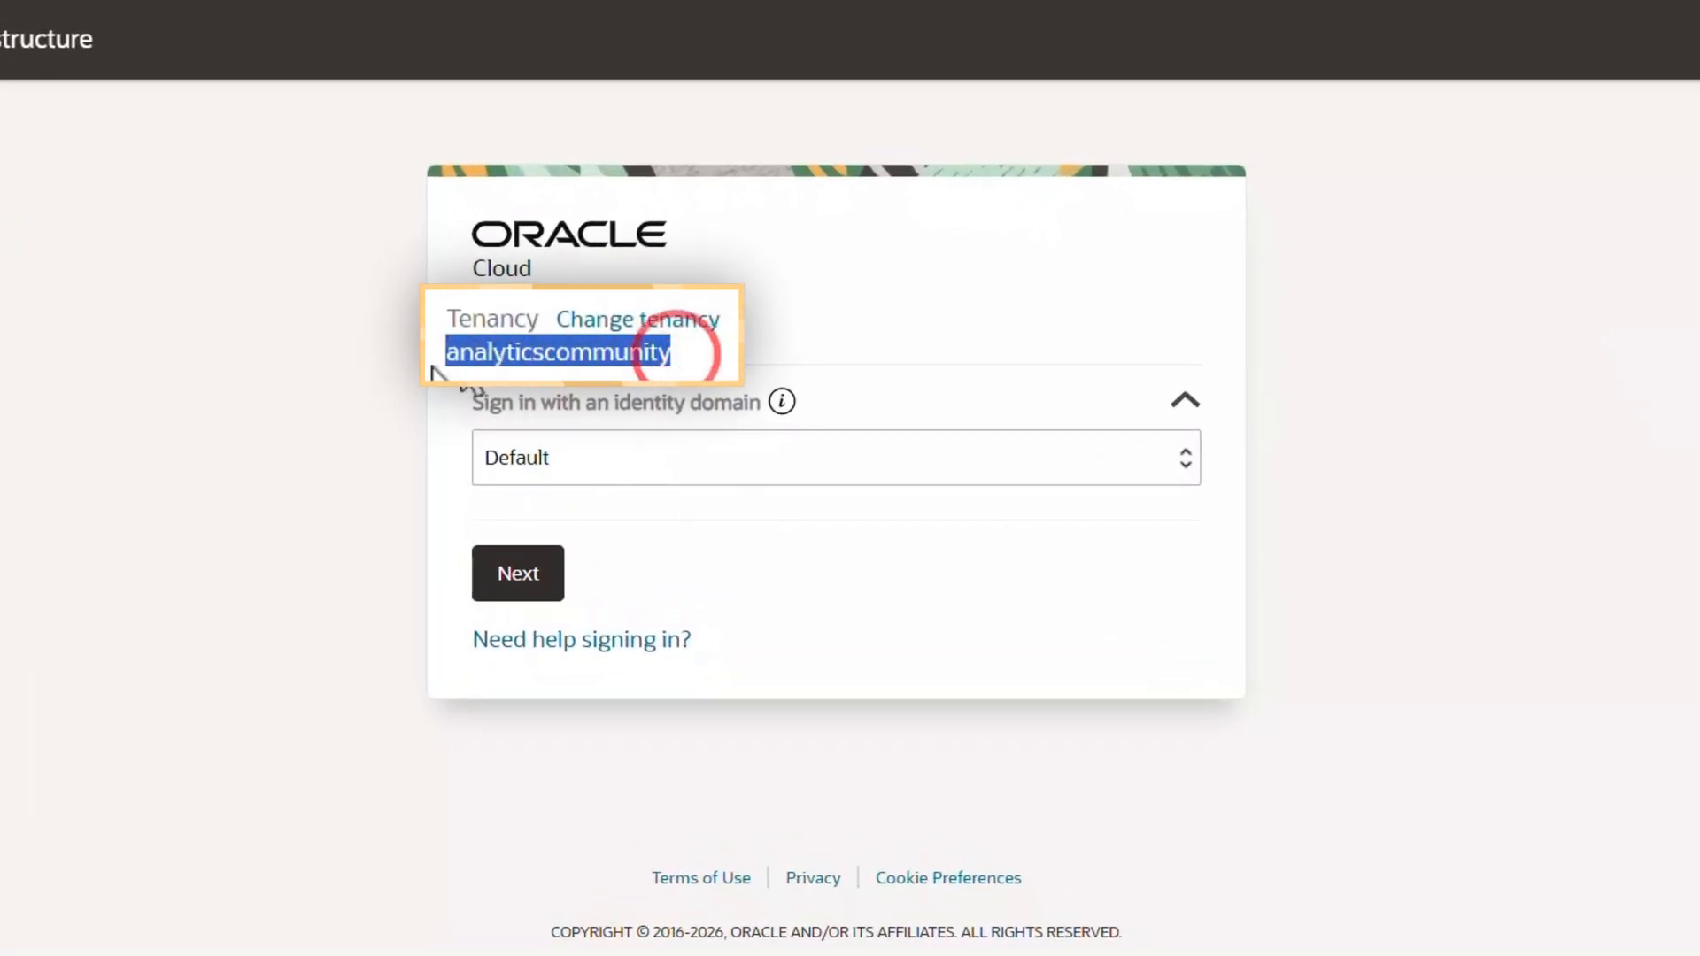
left_click(531, 580)
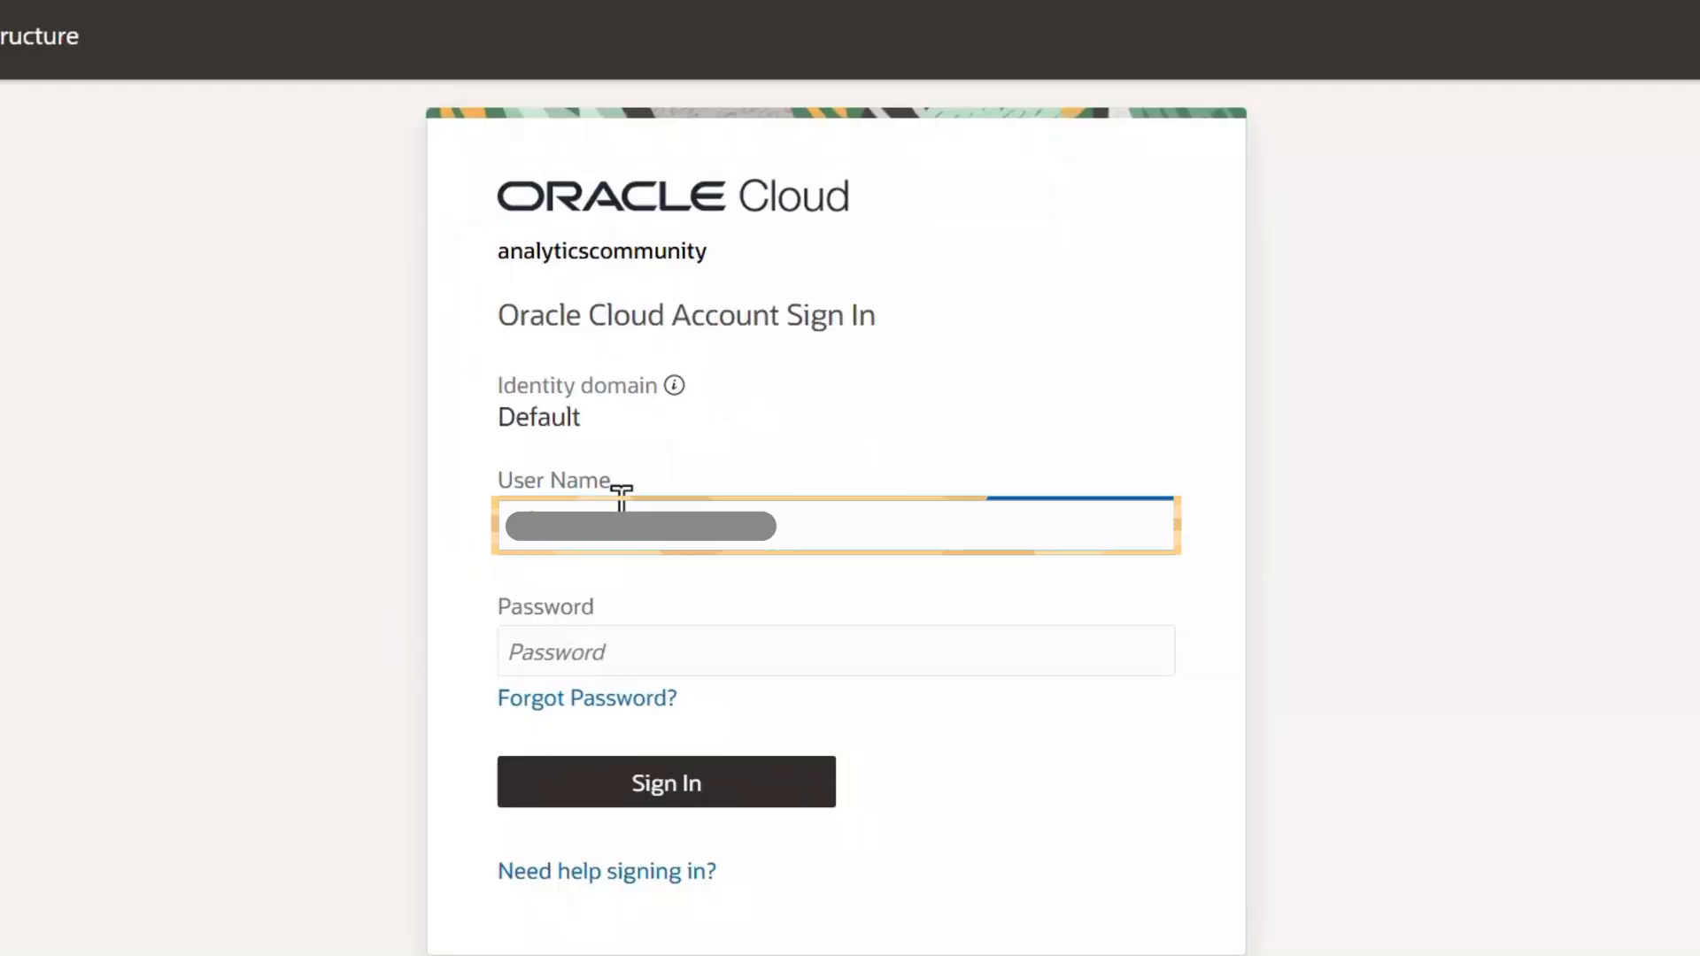
Step: Sign in to Oracle Cloud with the account password and complete the FIDO verification with the passkey PIN
left_click(550, 653)
key("ctrl+v")
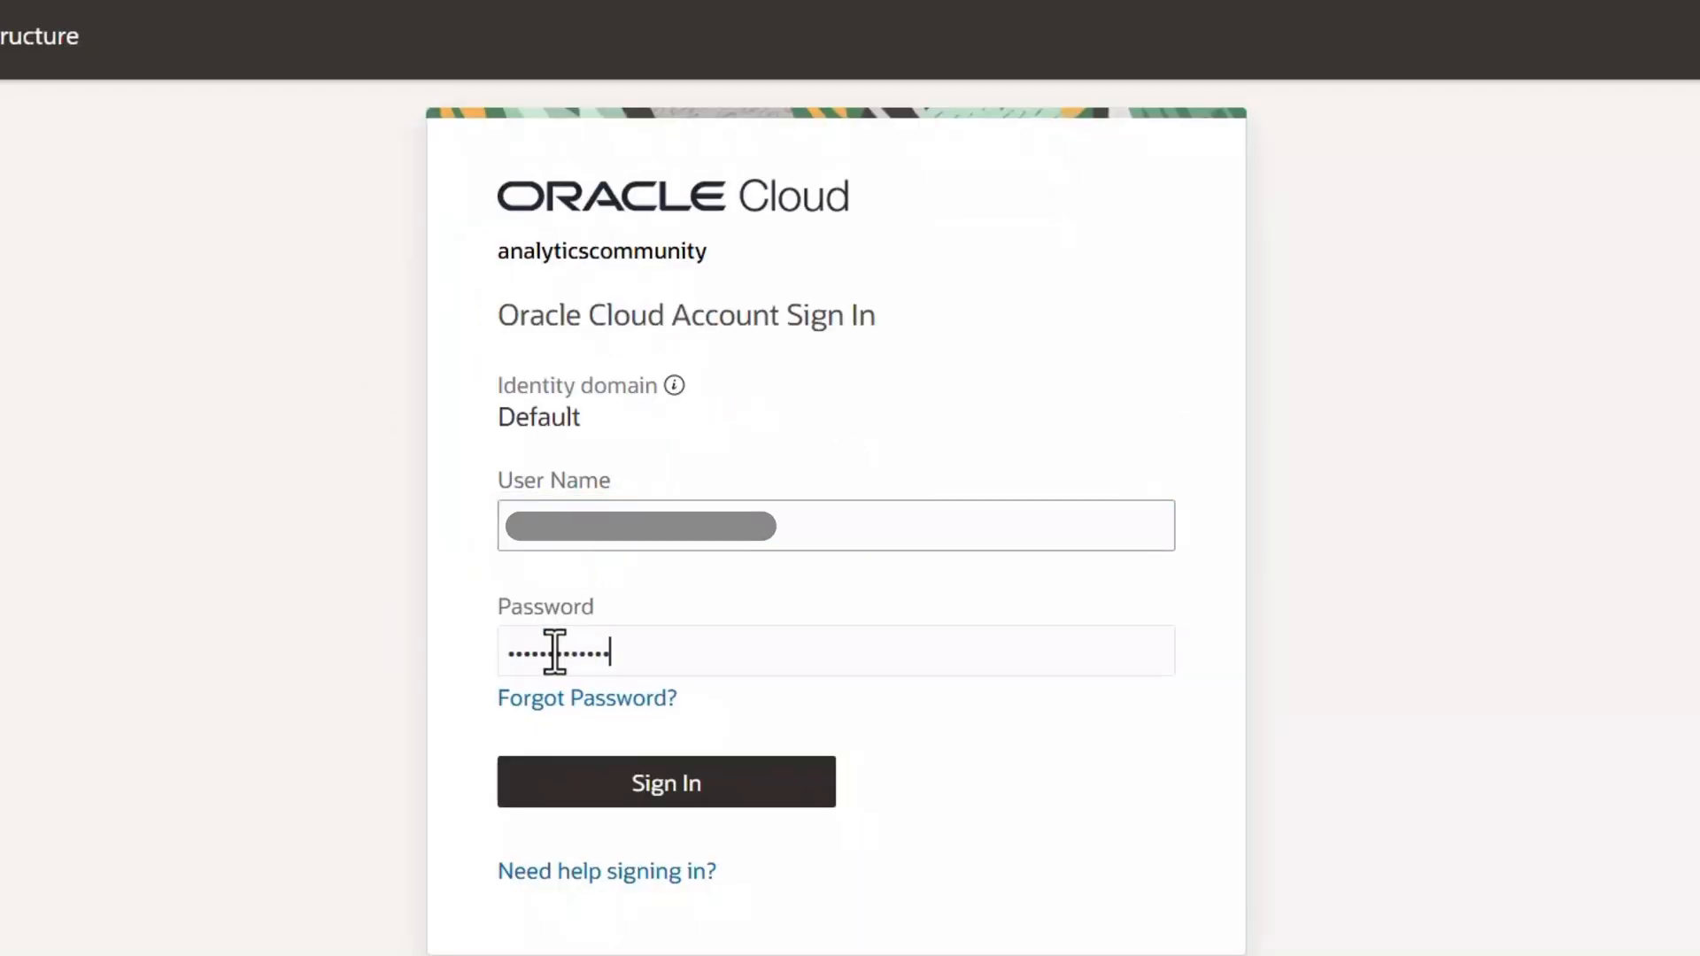
left_click(713, 796)
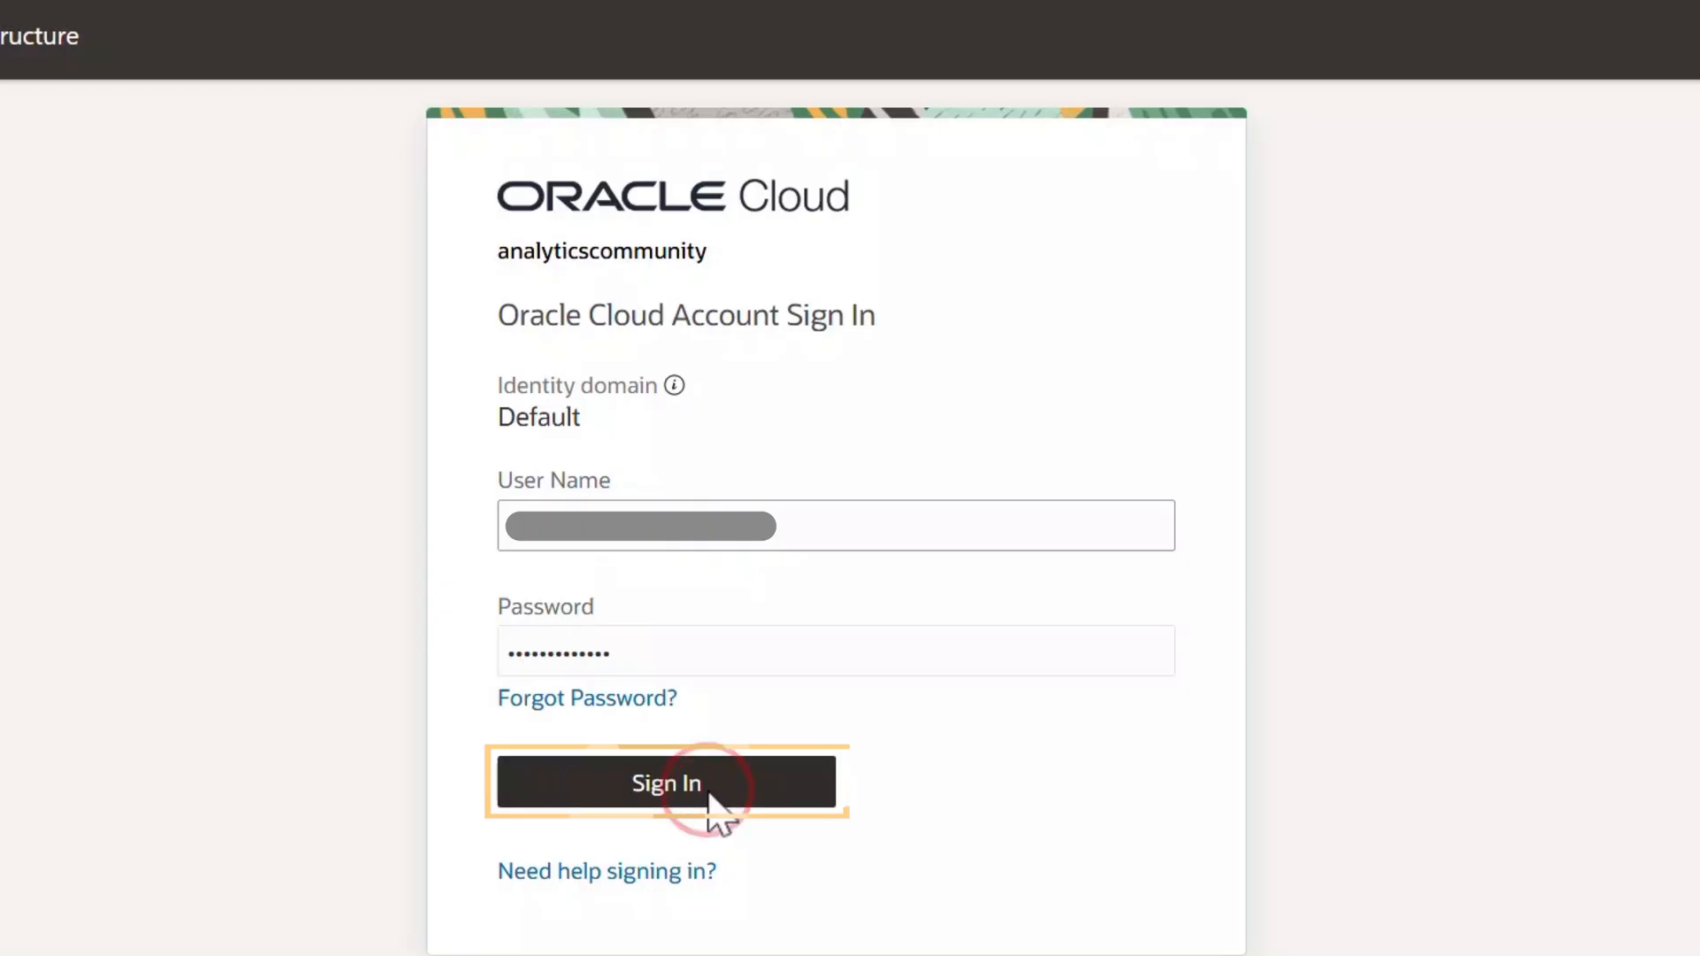
left_click(753, 803)
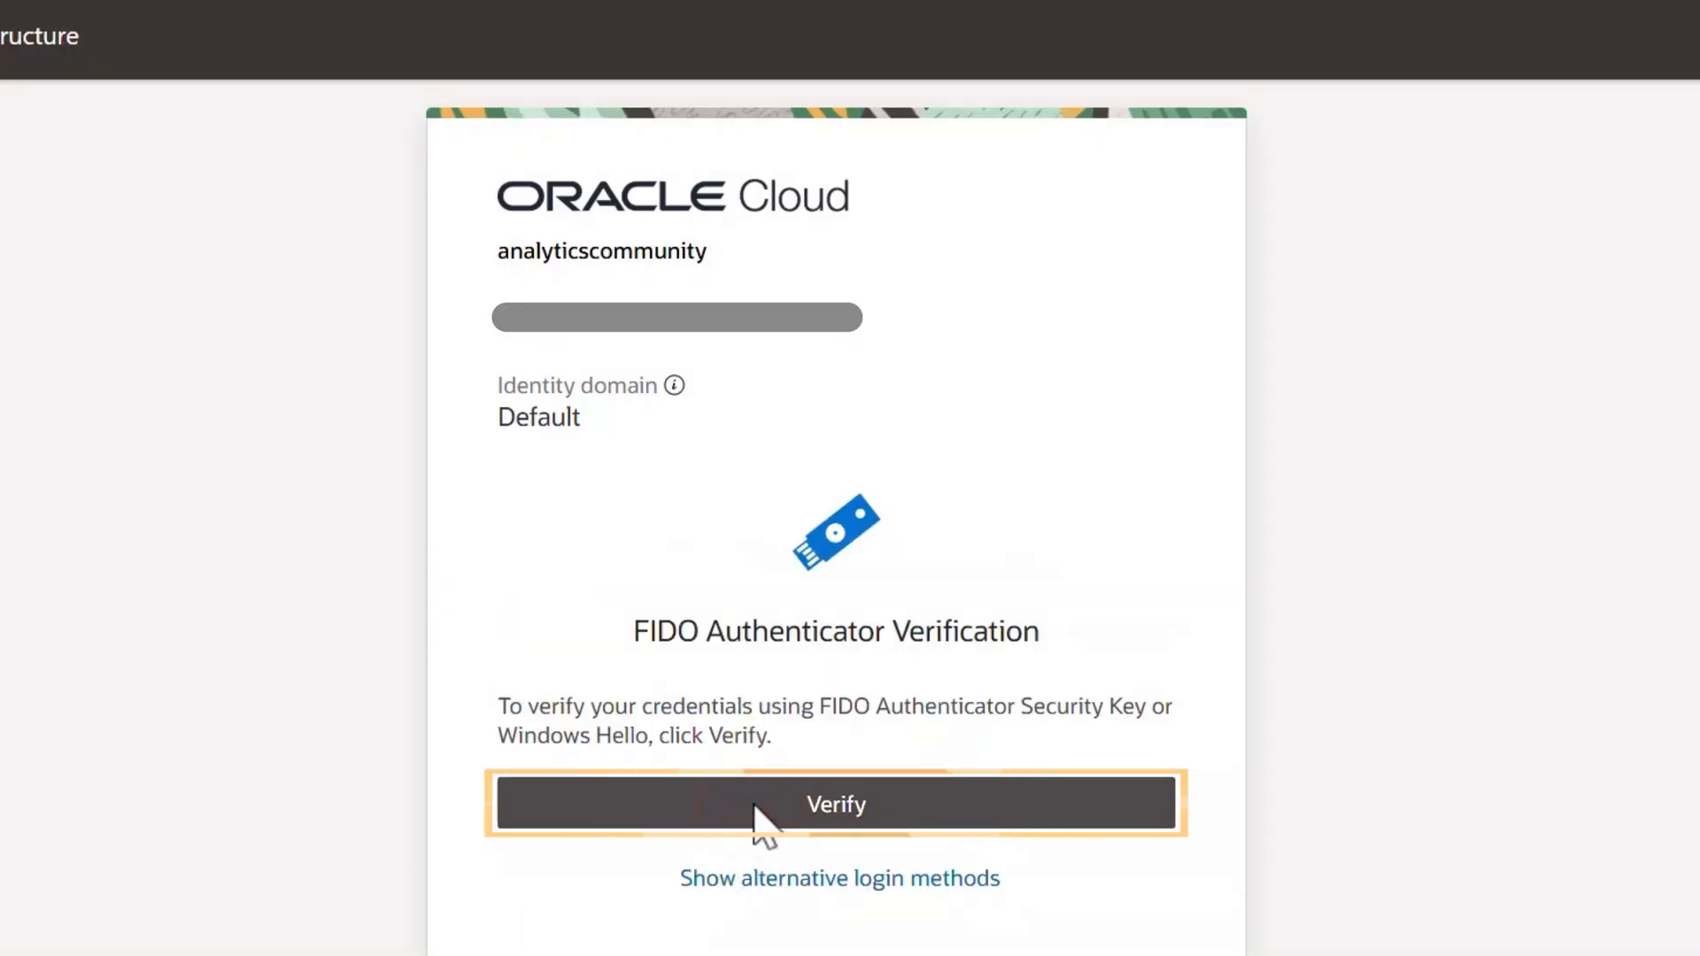
key("ctrl+v")
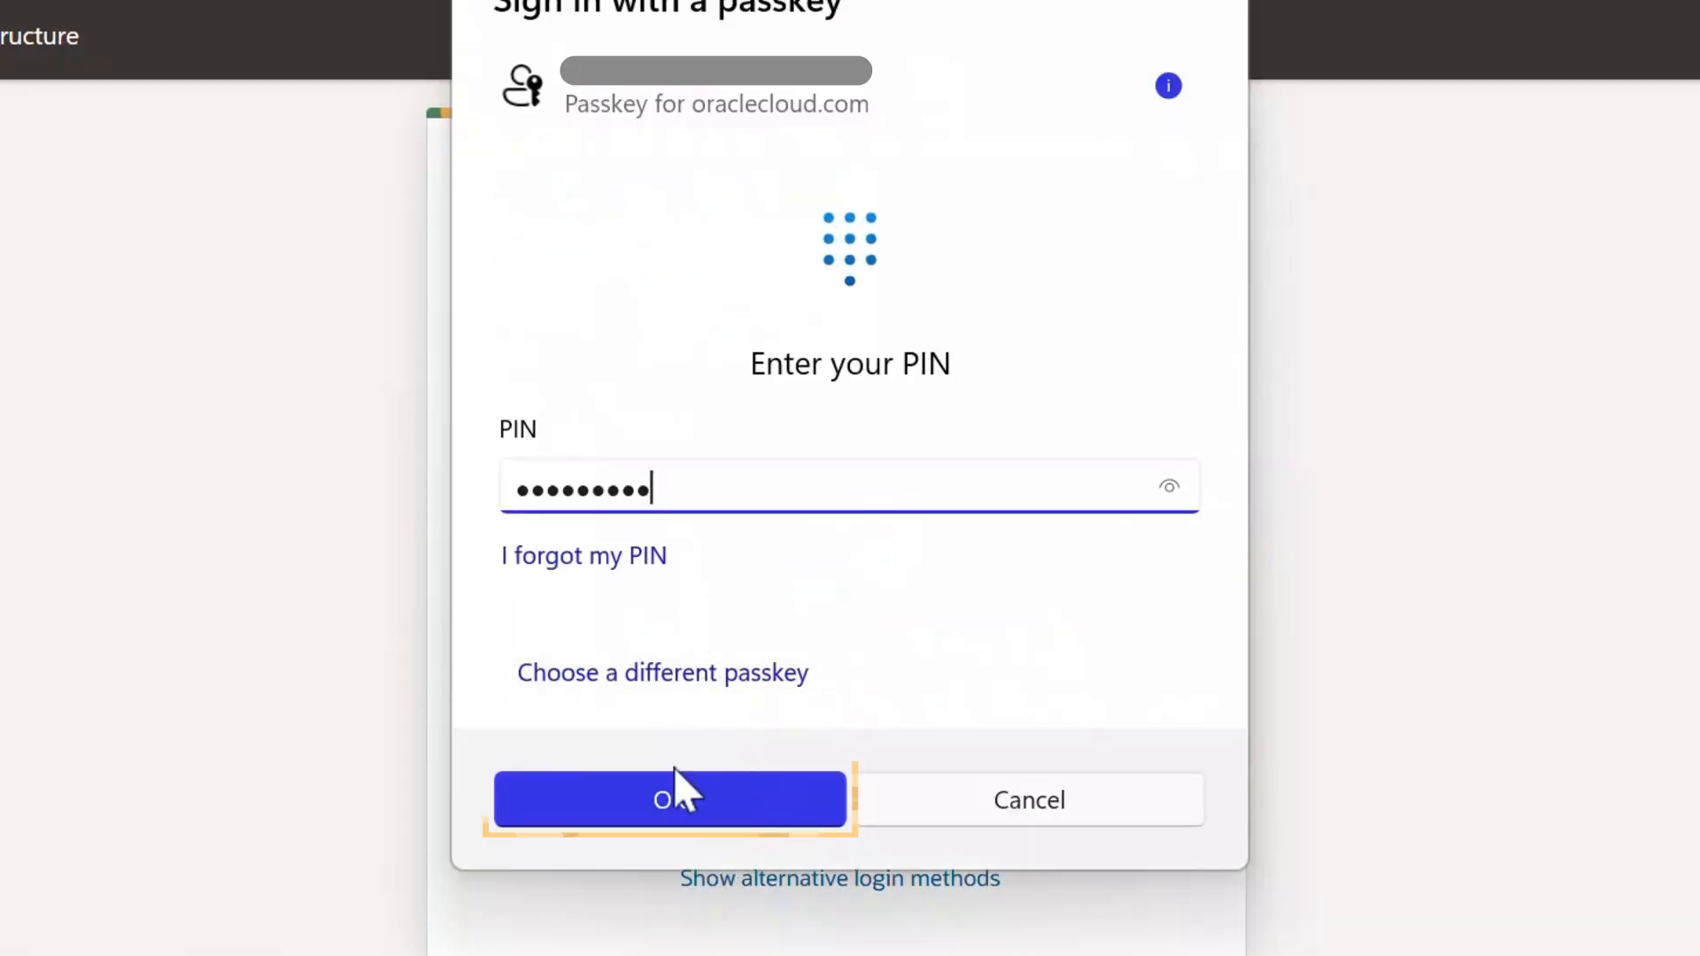
left_click(669, 797)
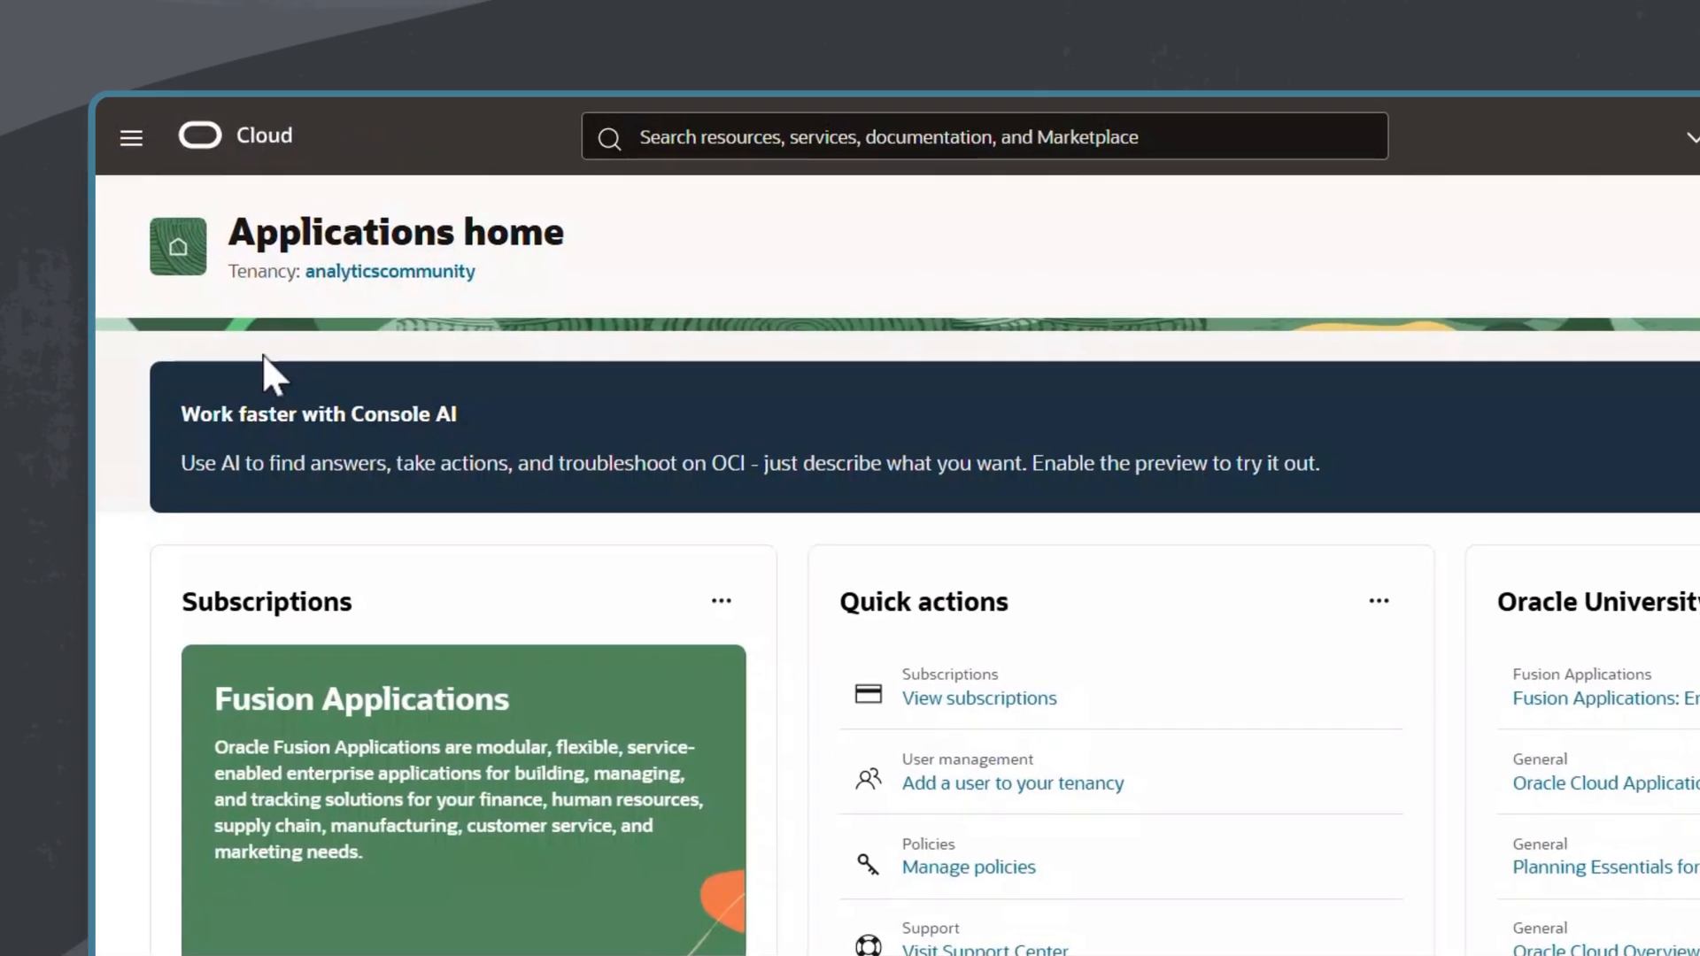
Step: Go to the Identity & Security domains and open the fa-icjljb-test-sl6rl domain
left_click(133, 139)
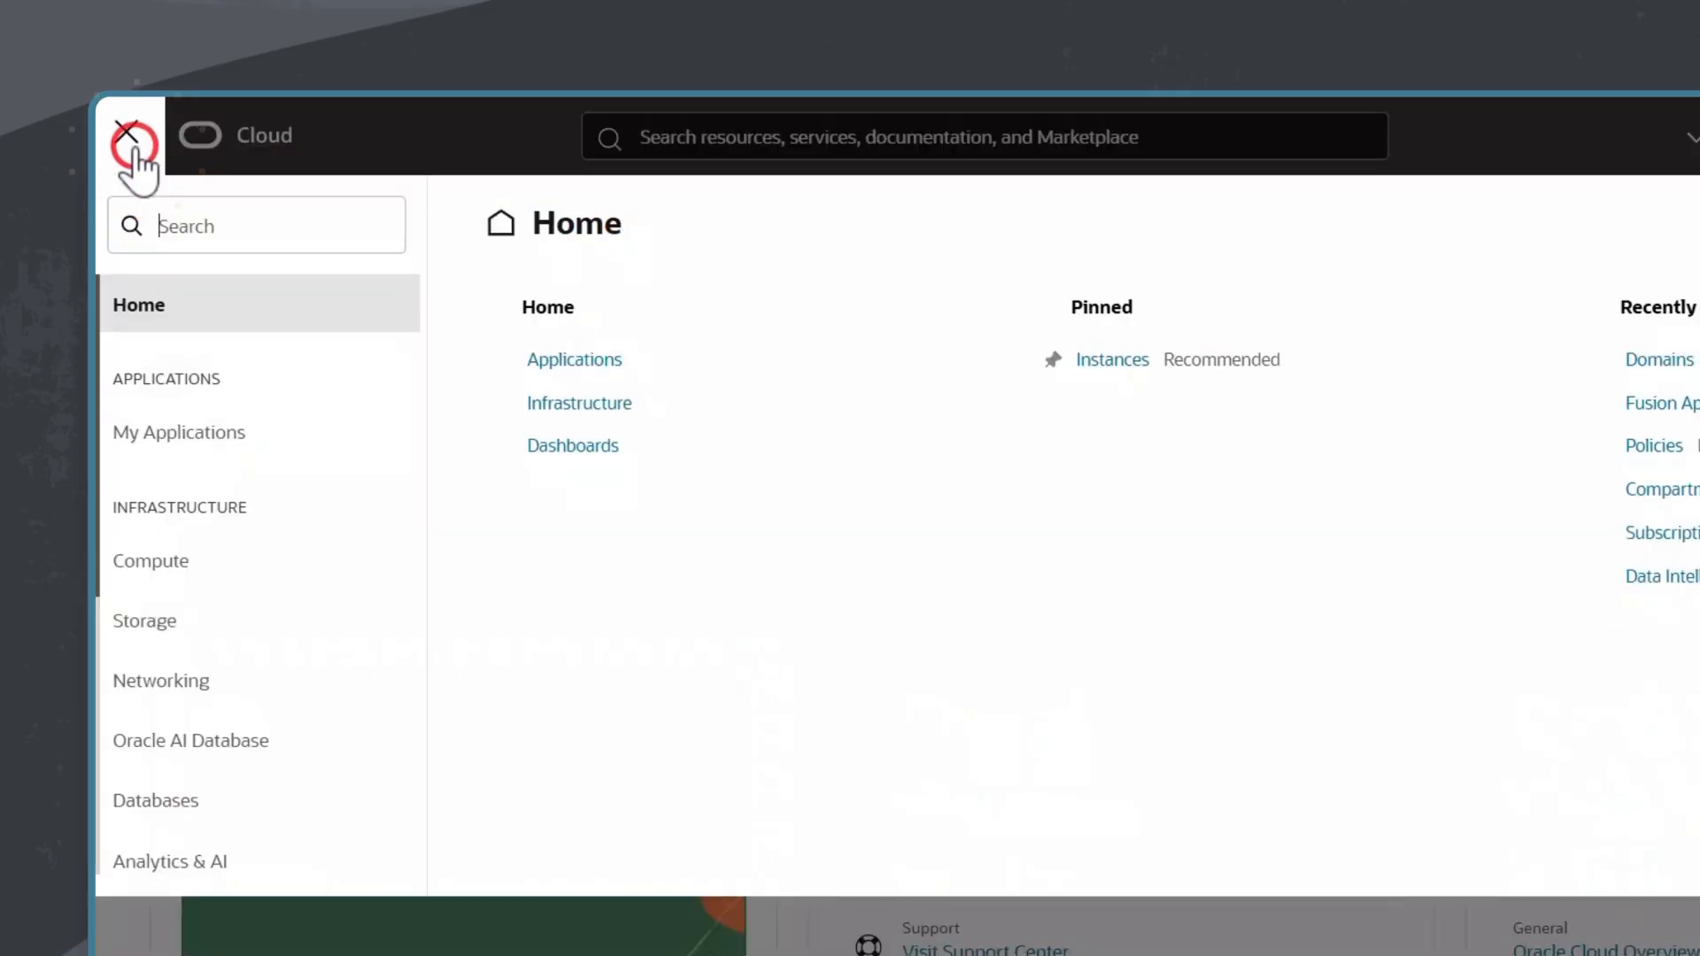
scroll(111, 619, "down", 3)
left_click(238, 697)
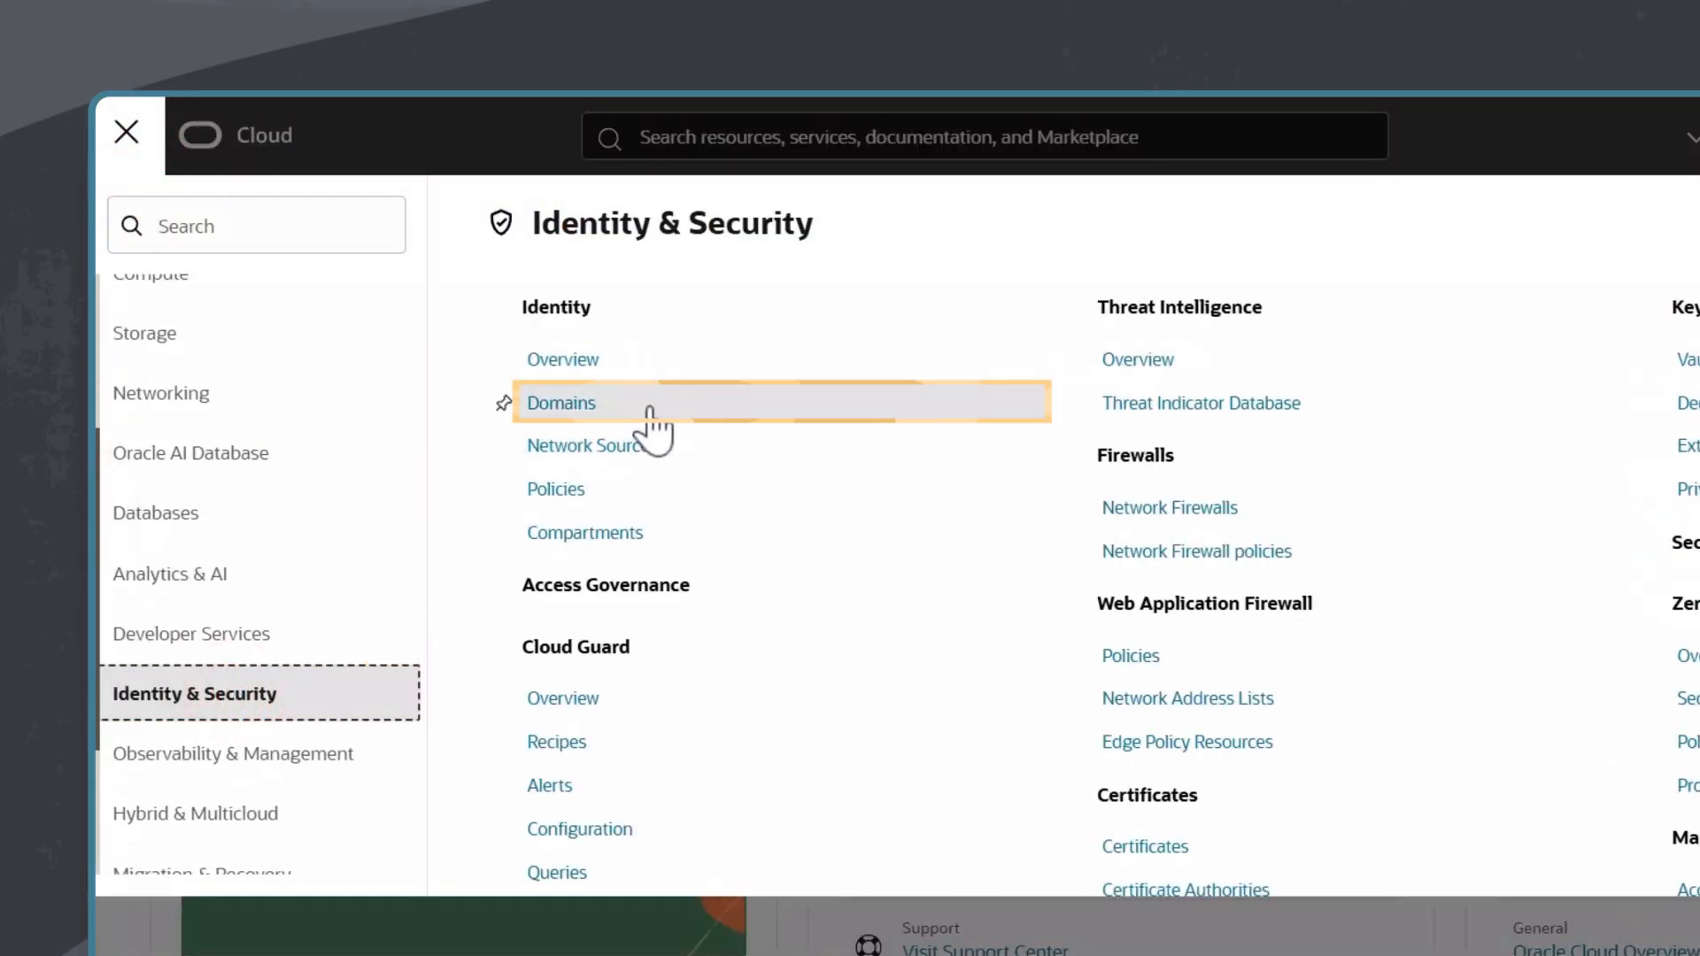
left_click(648, 406)
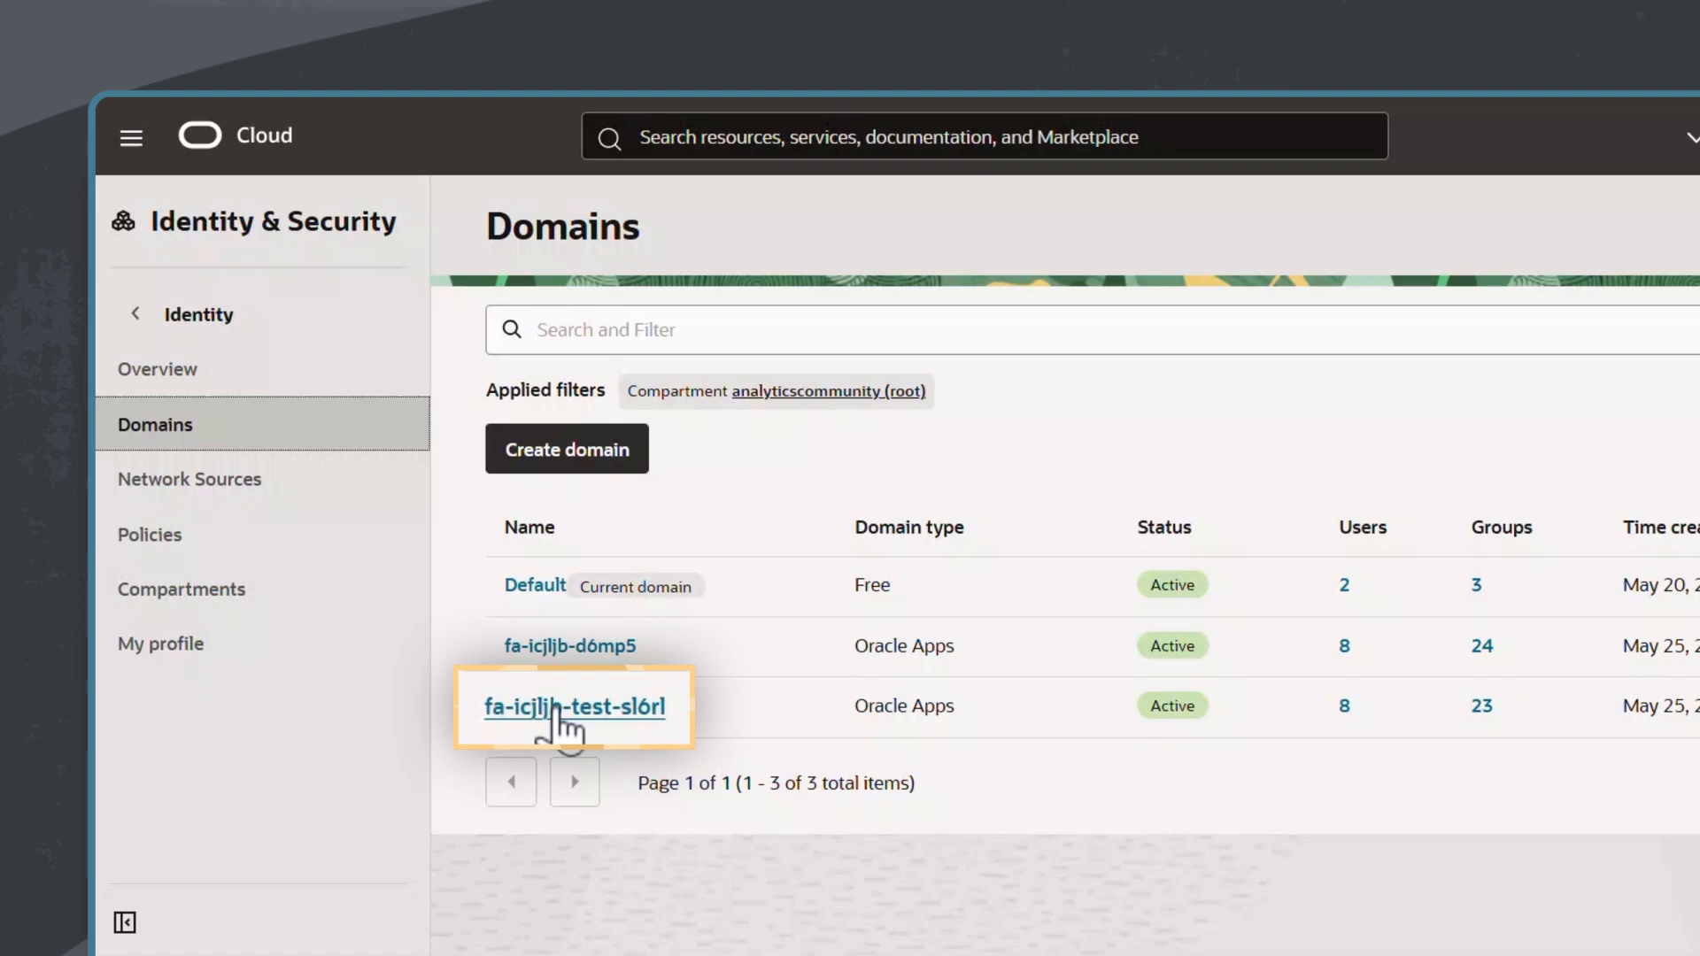
left_click(556, 709)
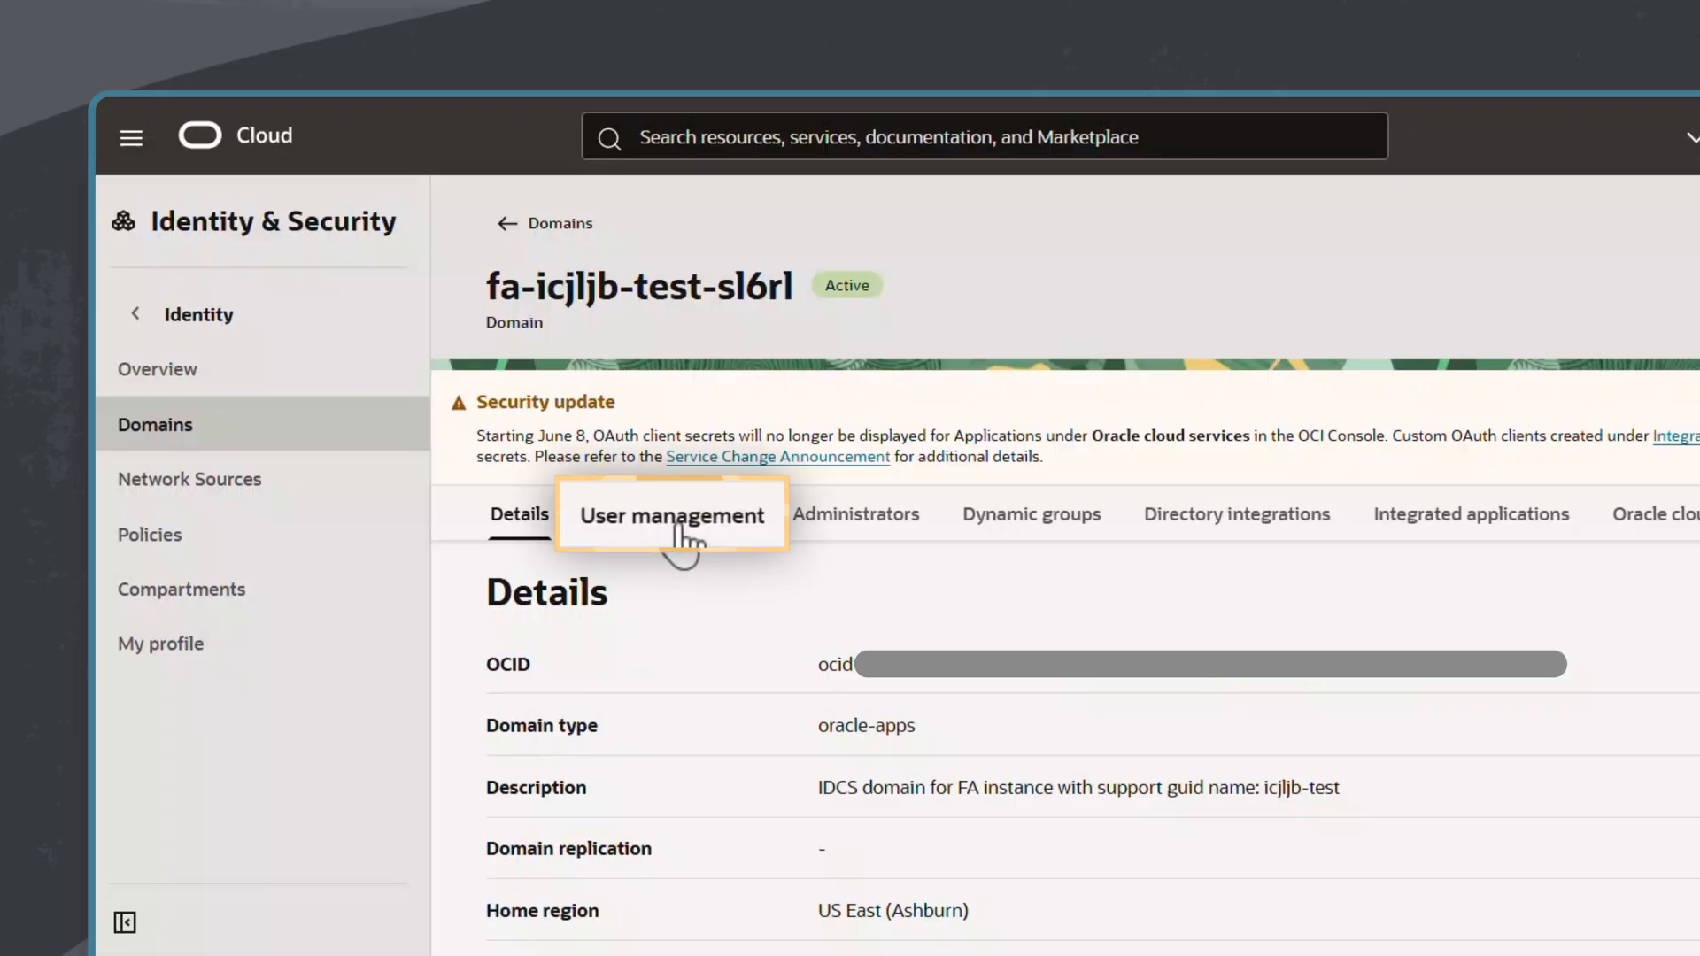
Step: Open the domain's user listed between rats_monitor and faoperator and show that user's group memberships
left_click(682, 534)
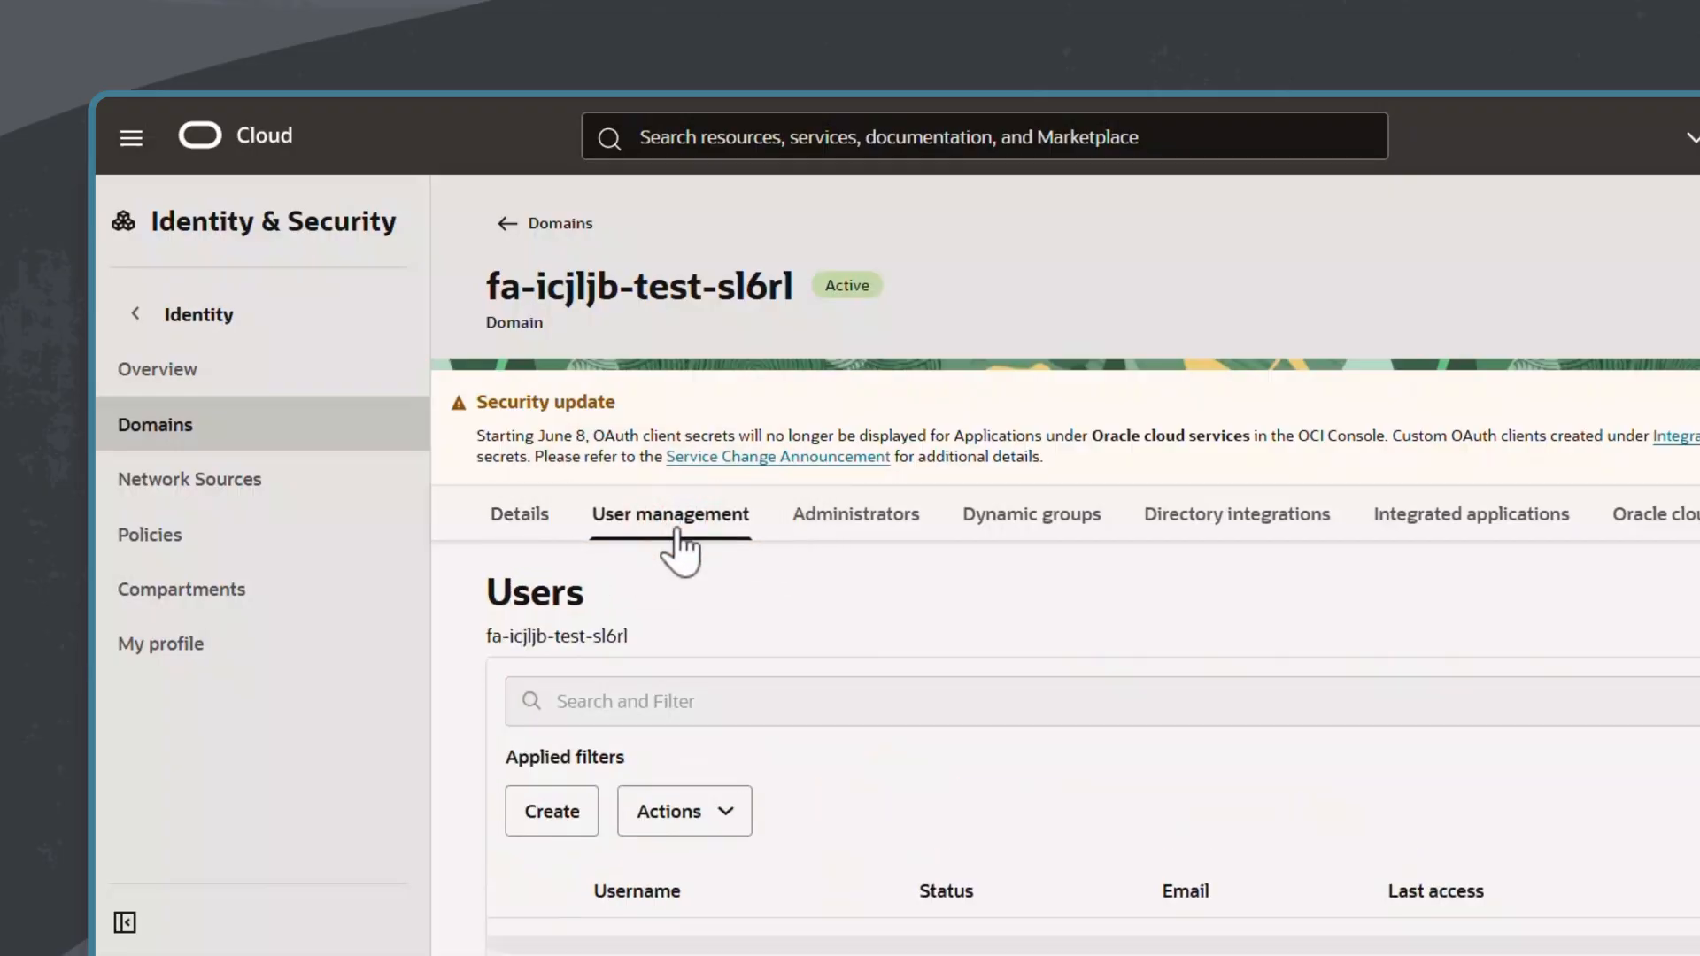
scroll(815, 777, "down", 5)
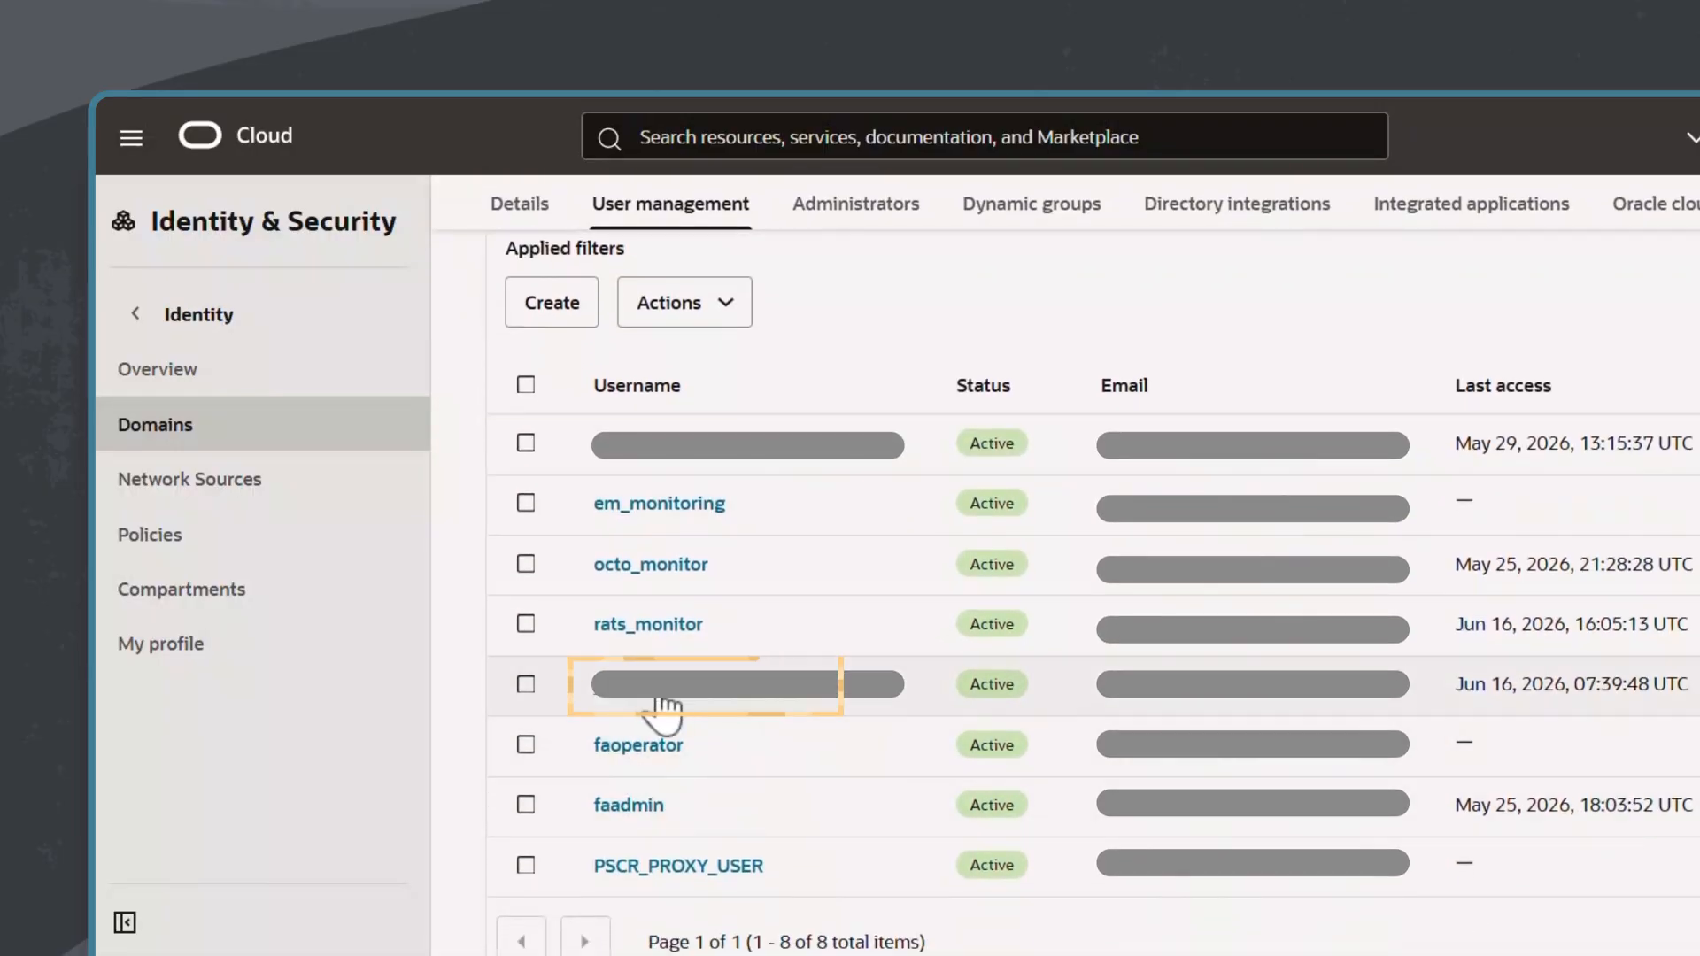
left_click(679, 691)
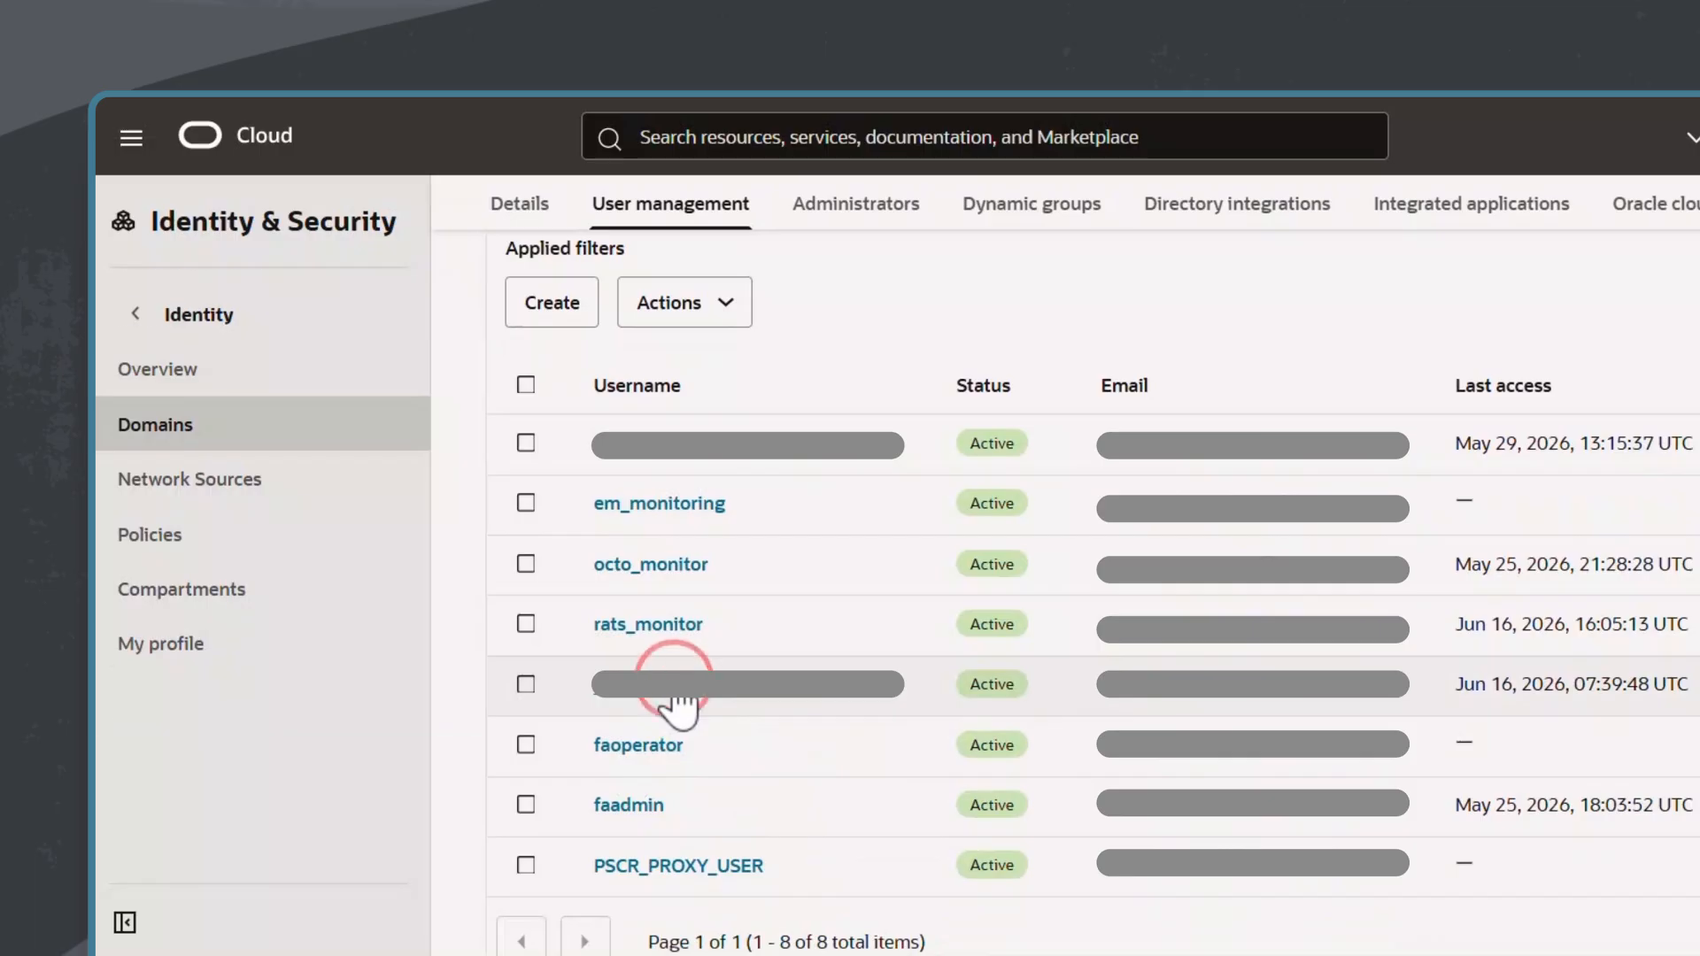
scroll(1065, 567, "up", 5)
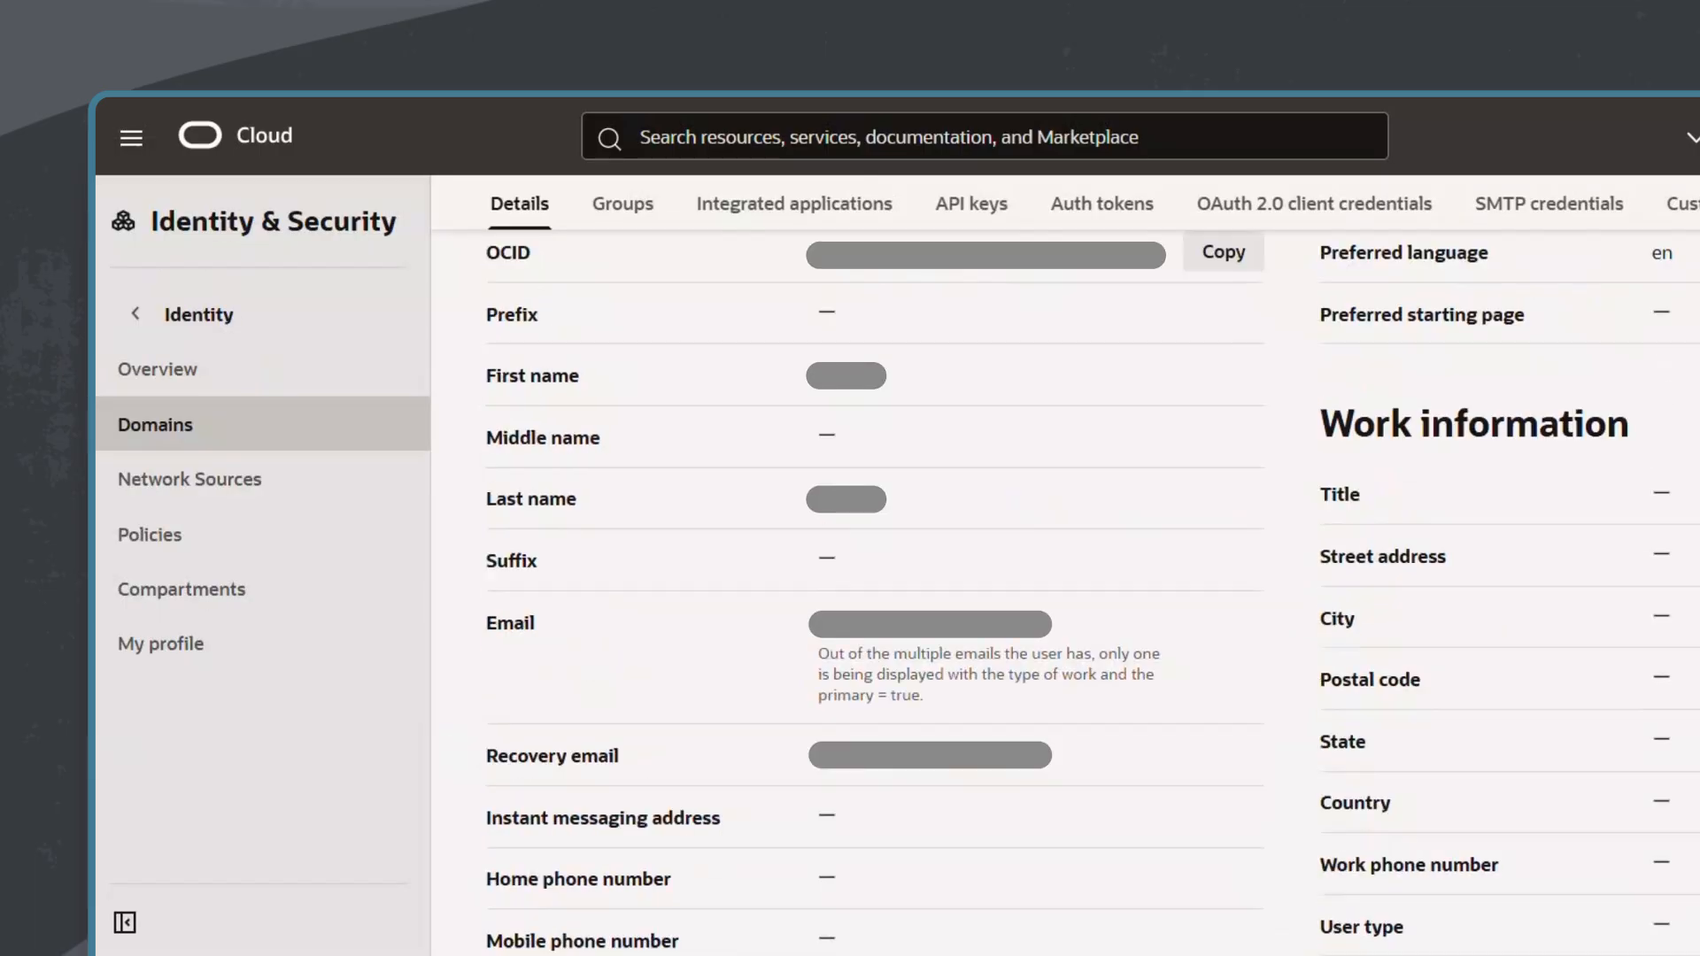
left_click(624, 394)
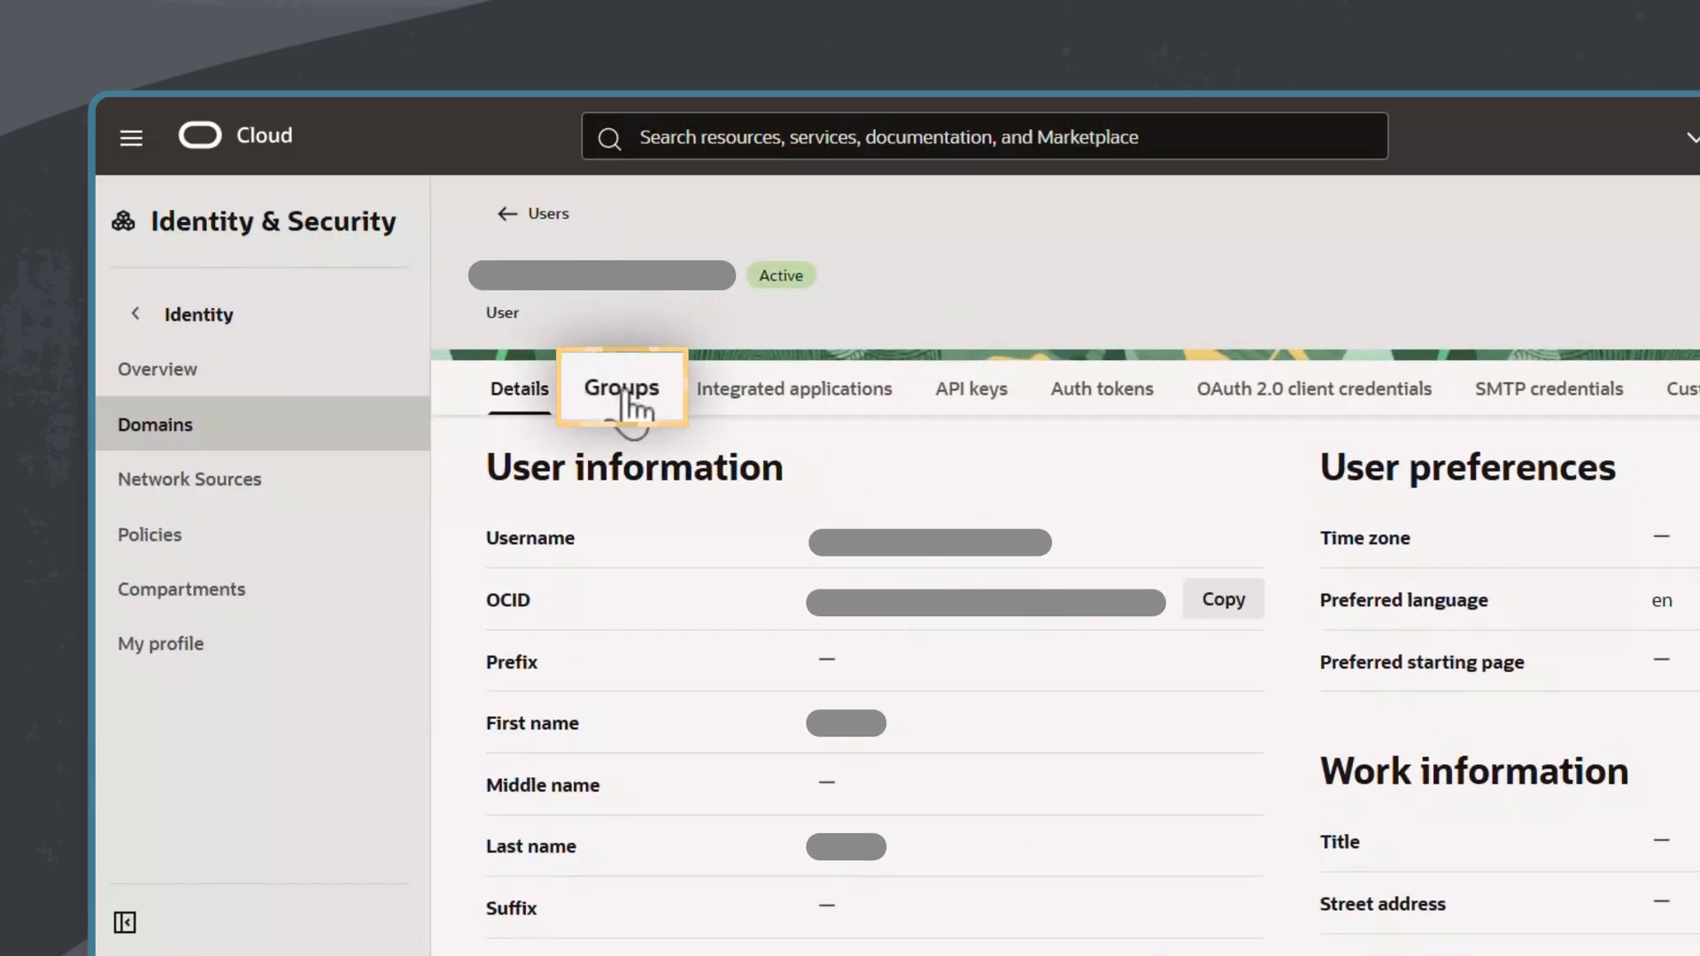
left_click(625, 393)
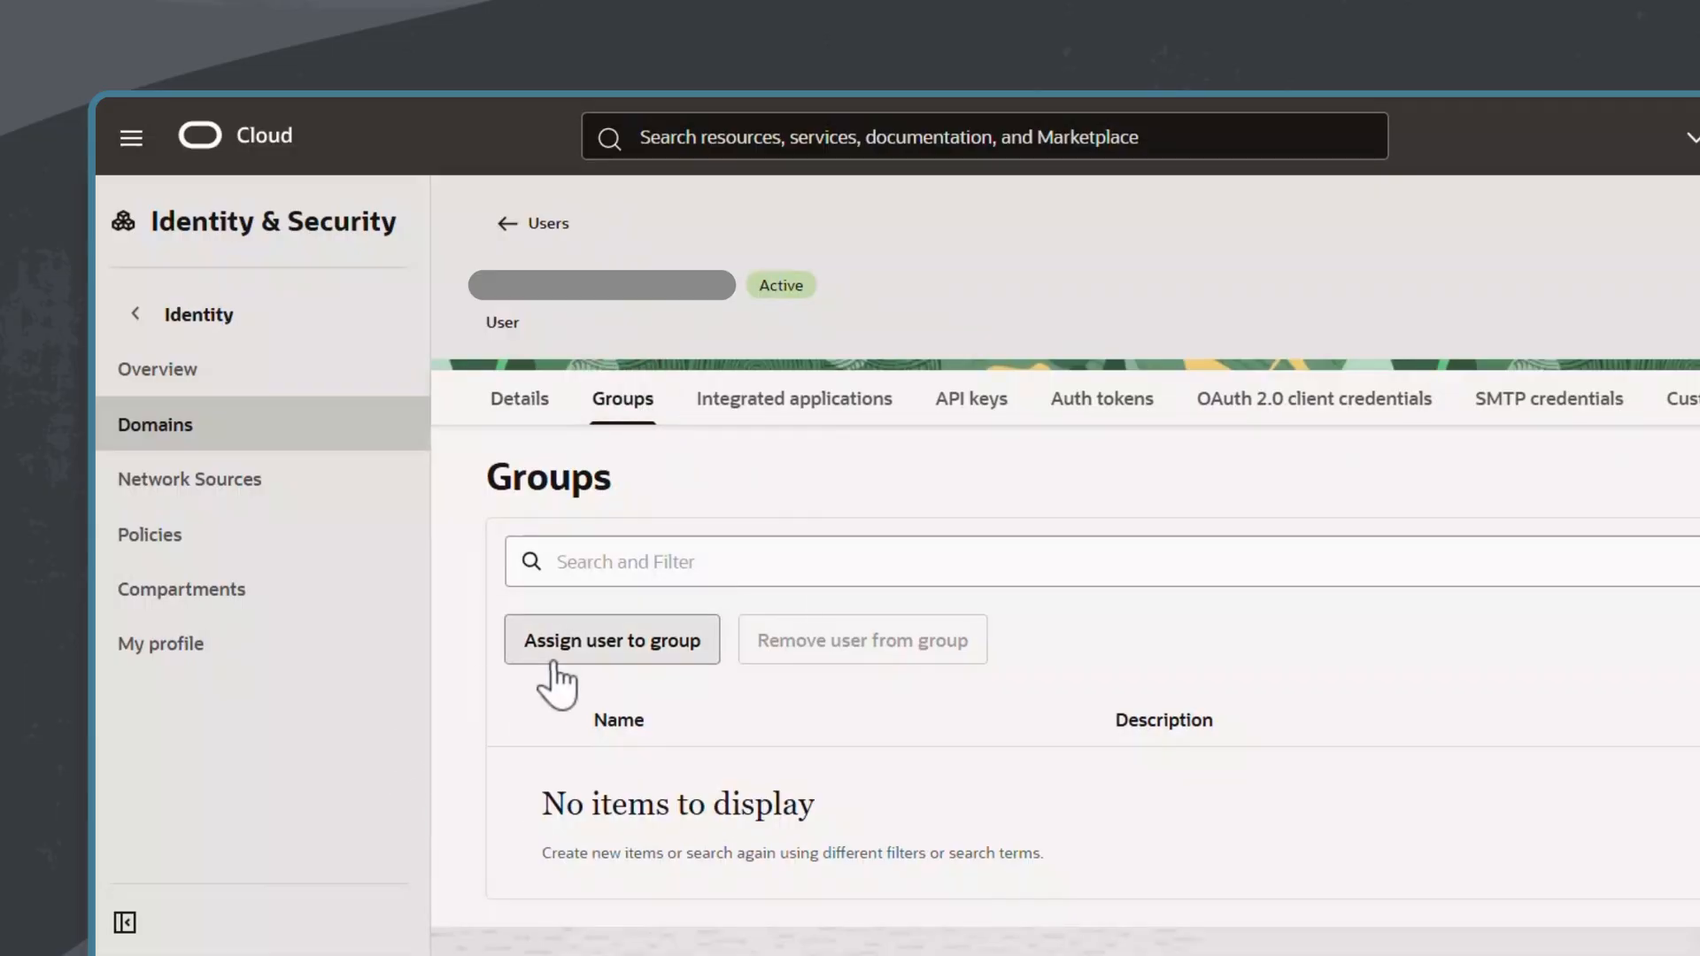
Step: Search the available groups for FAW, assign the user to FAW Service Administrator, and dismiss the notification
left_click(612, 653)
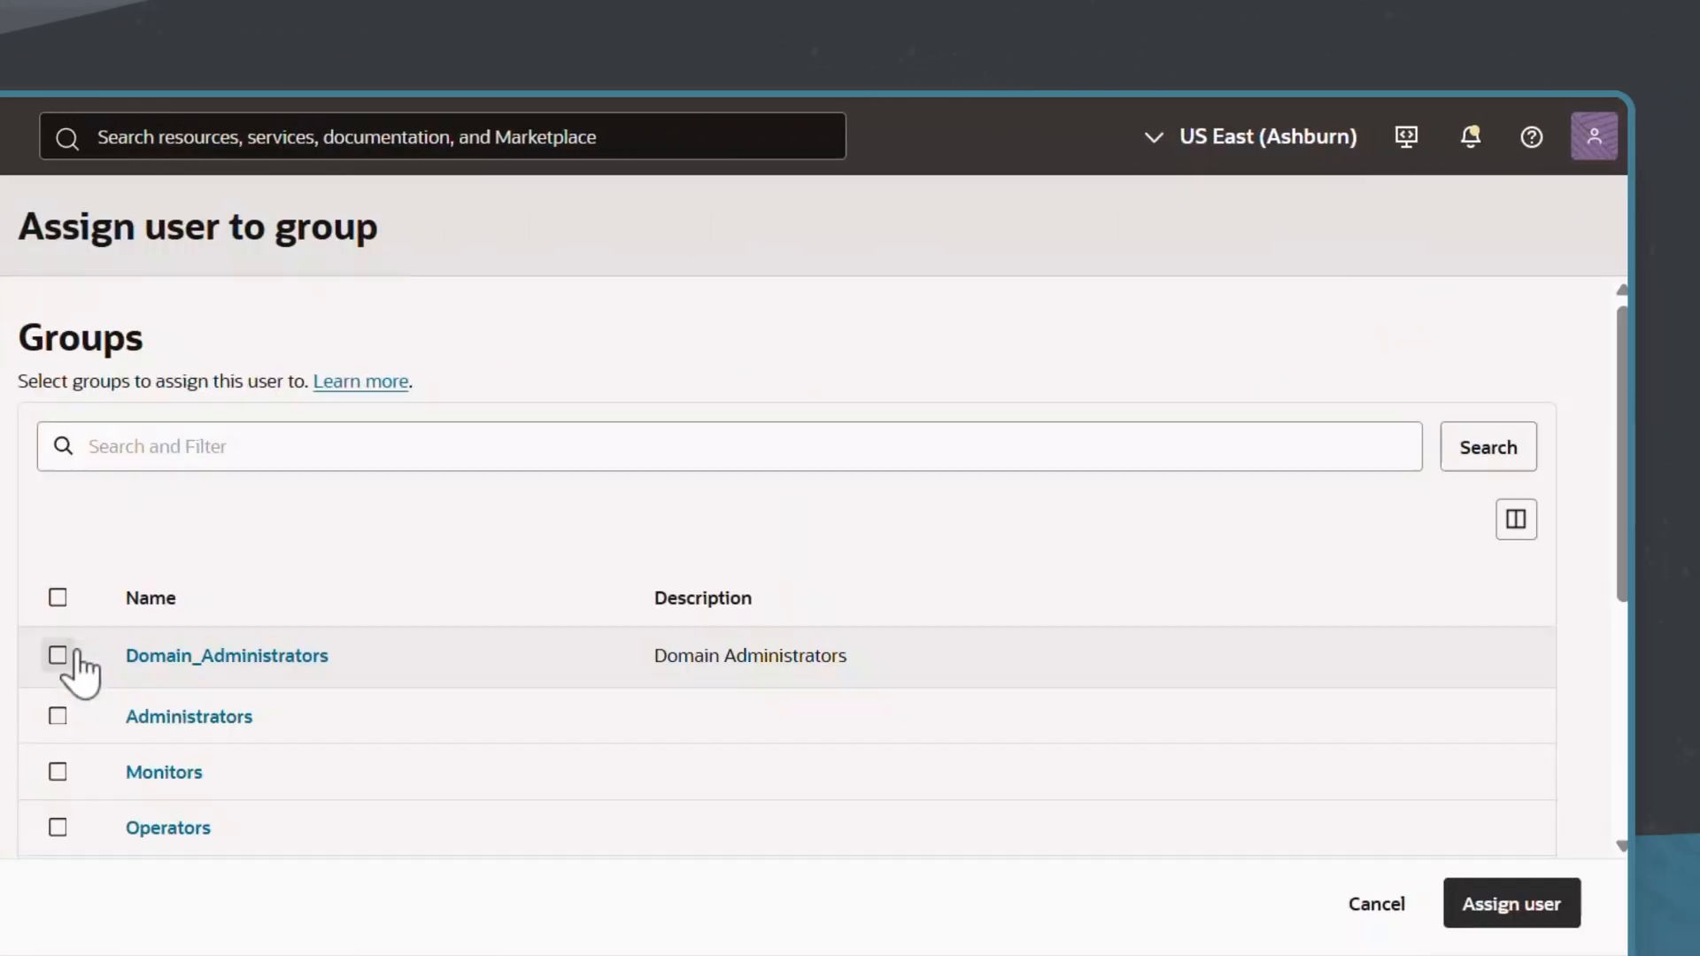
left_click(717, 443)
type("FAW")
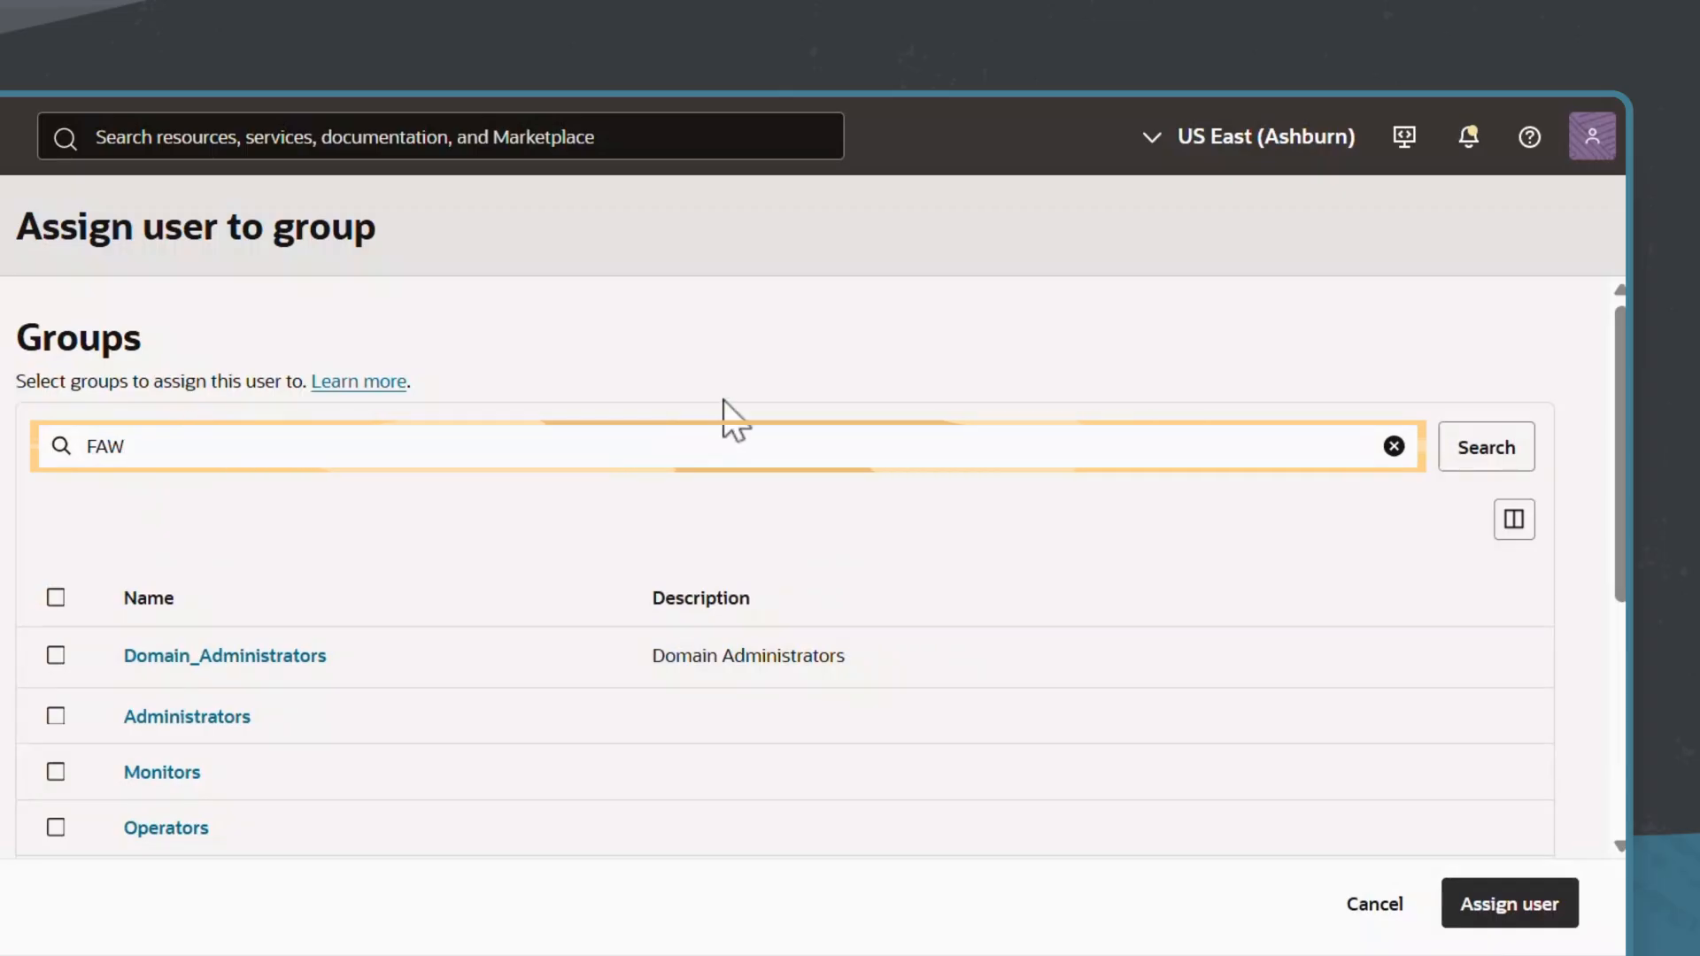
key("Return")
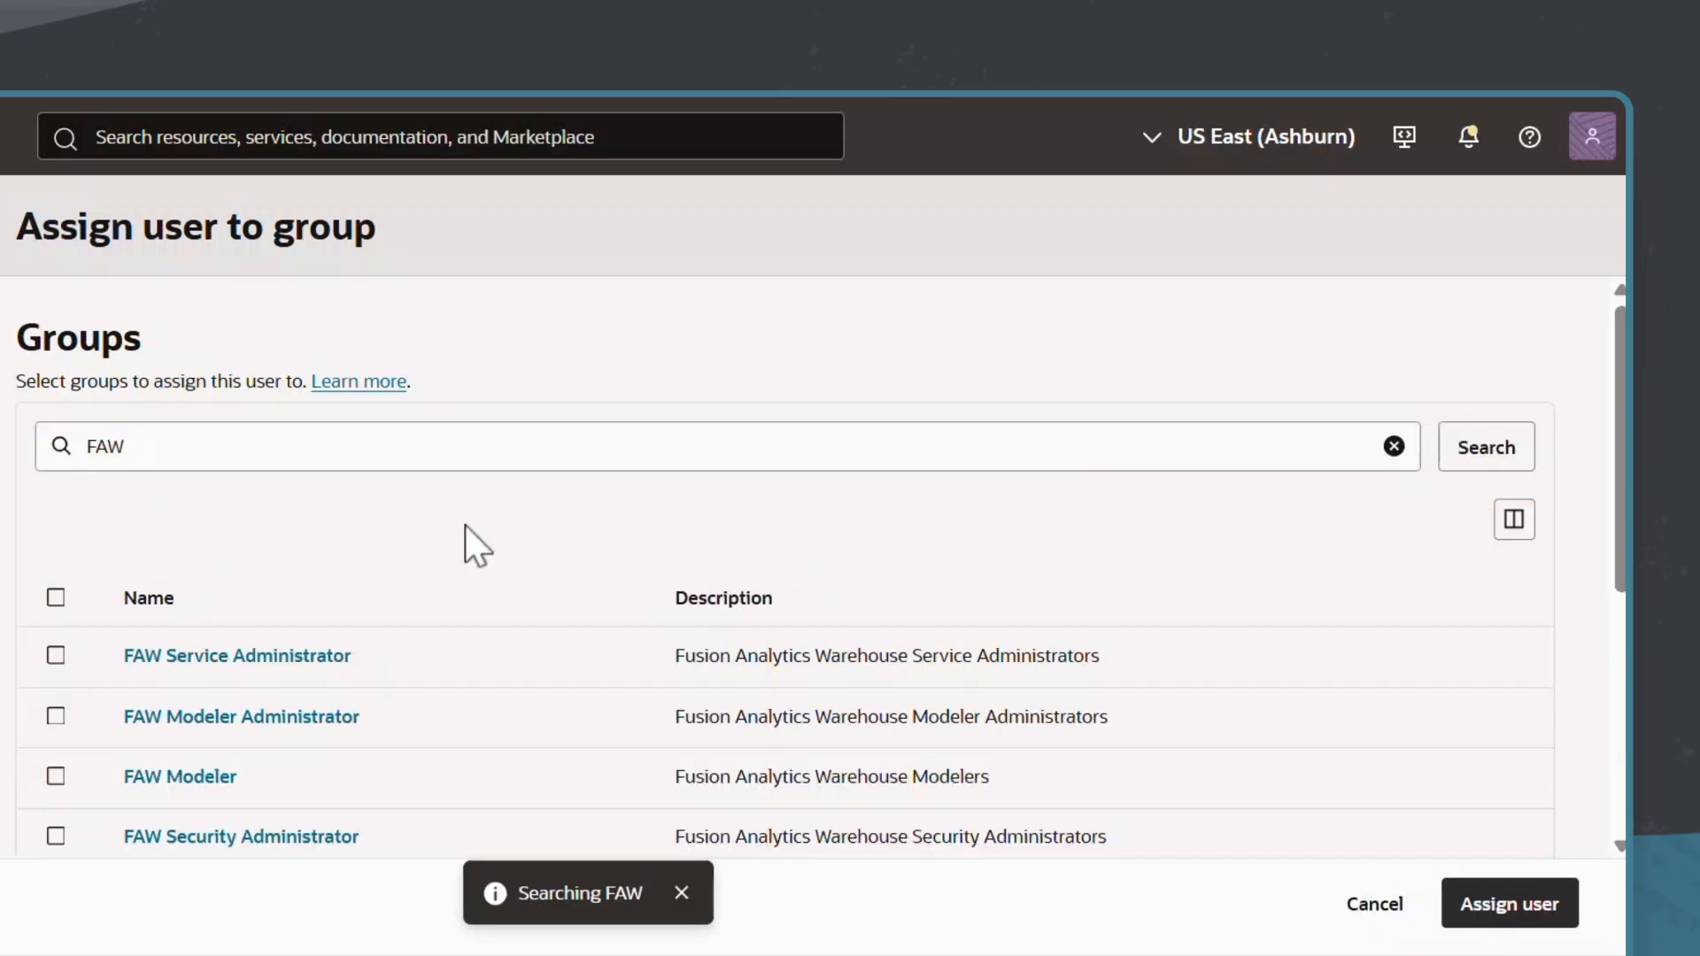
left_click(57, 655)
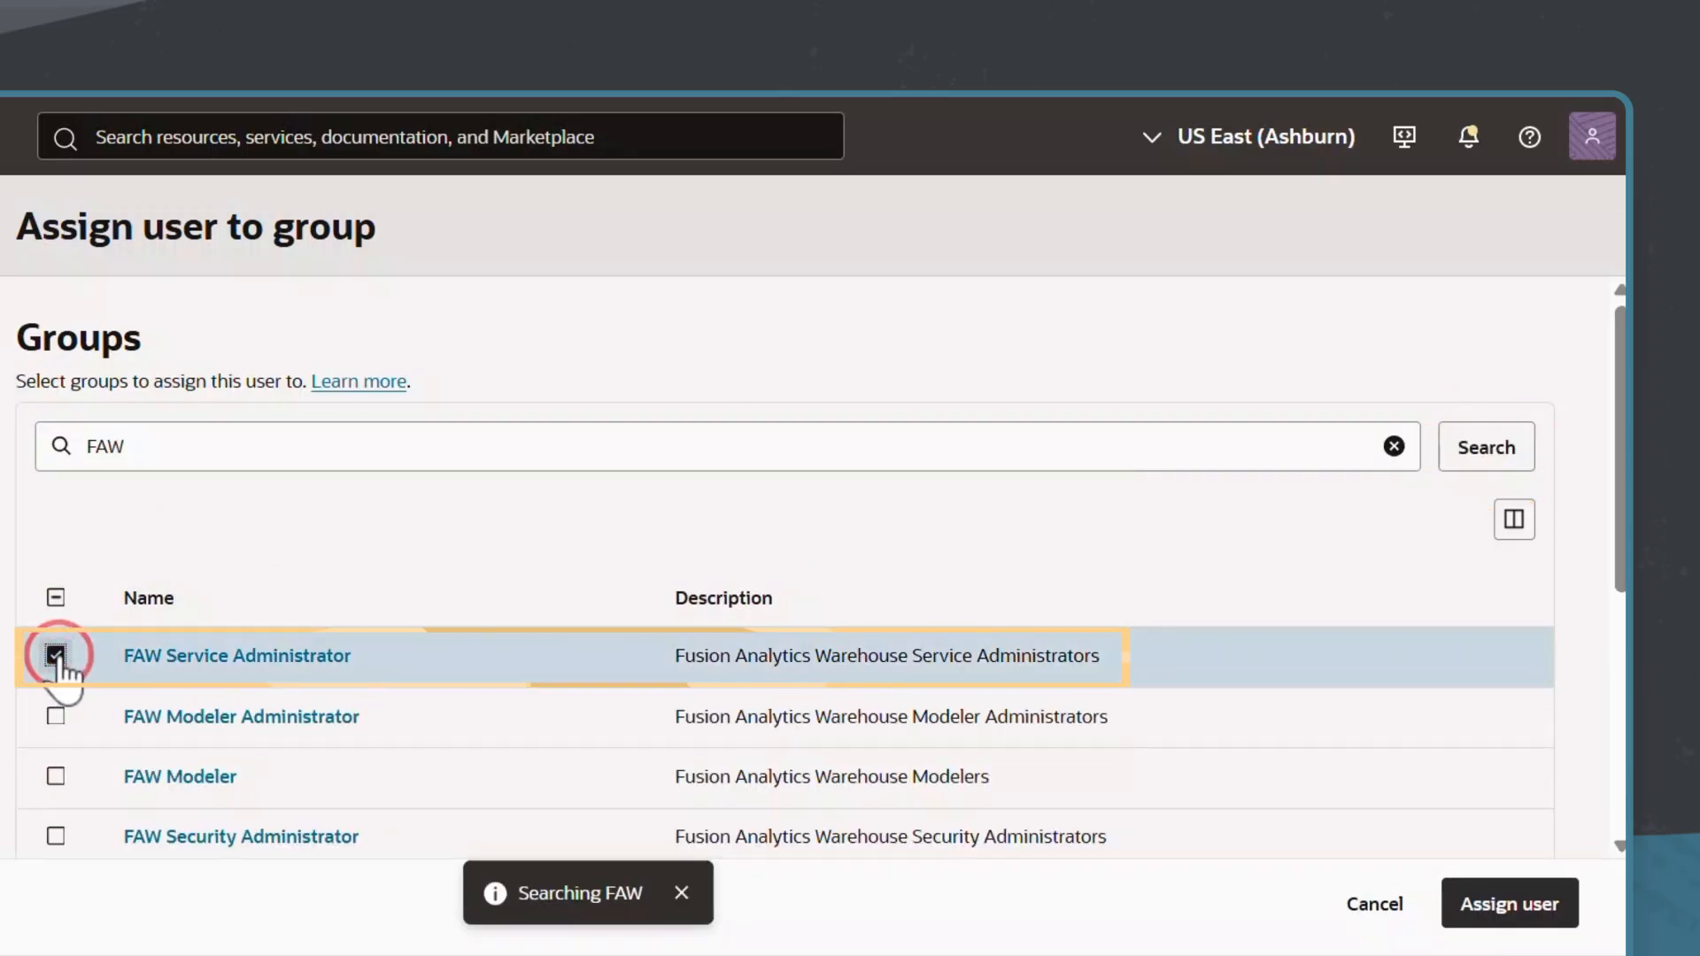
left_click(1488, 912)
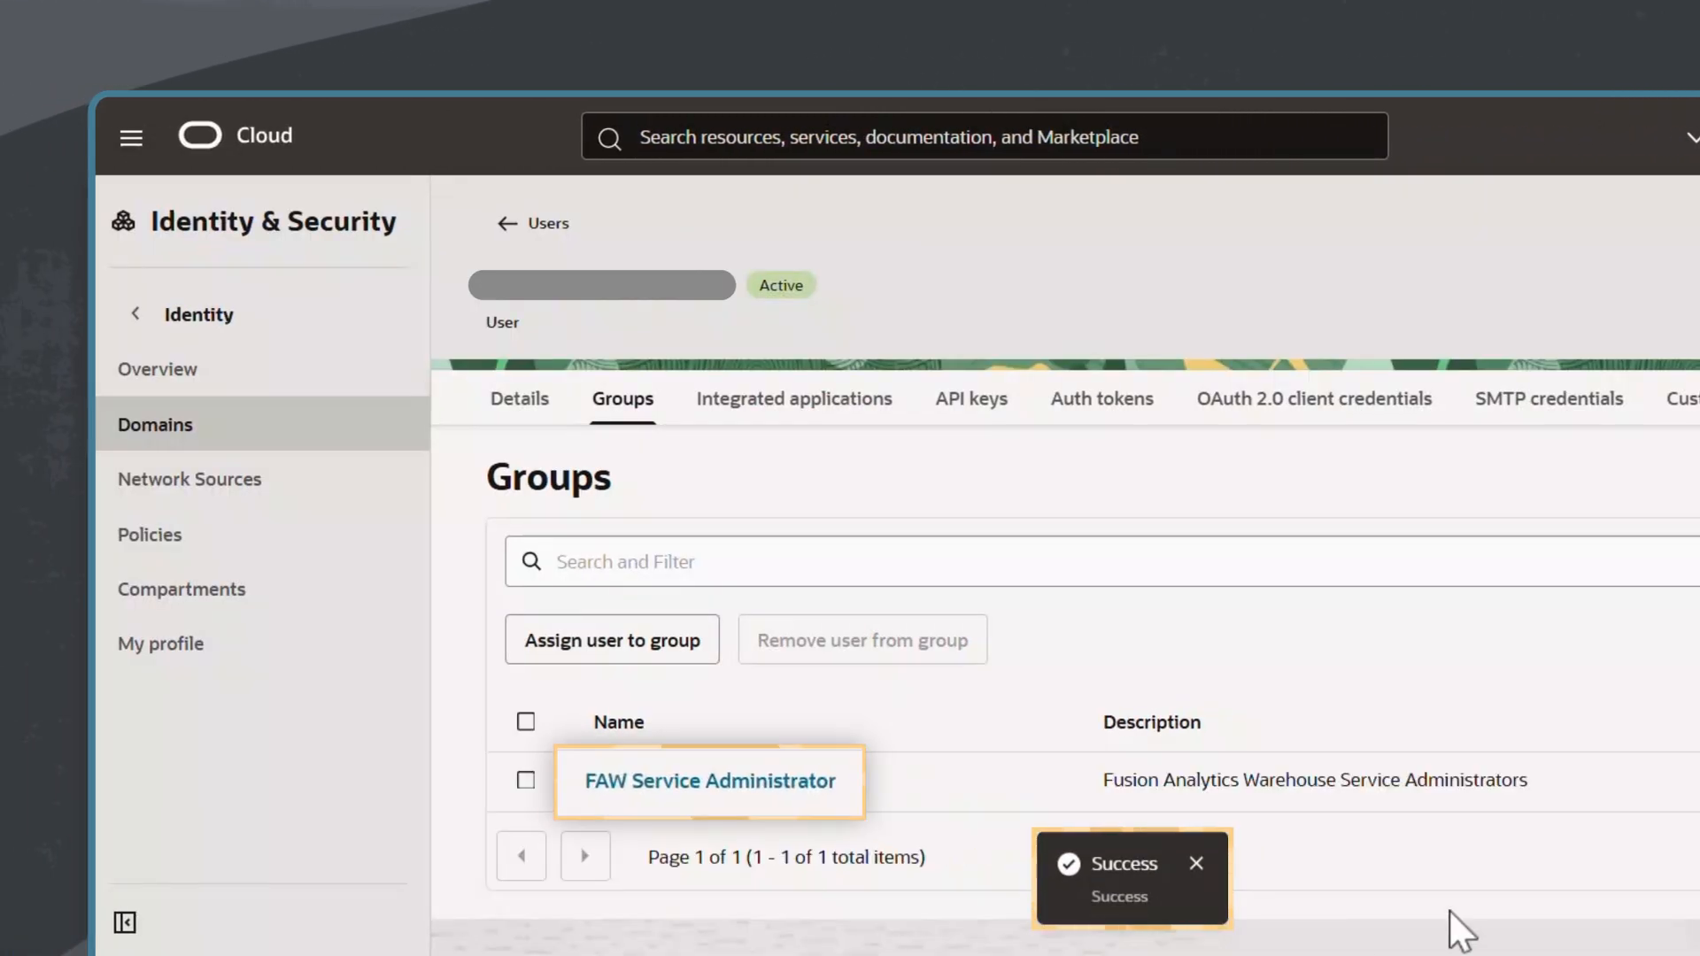
left_click(1195, 865)
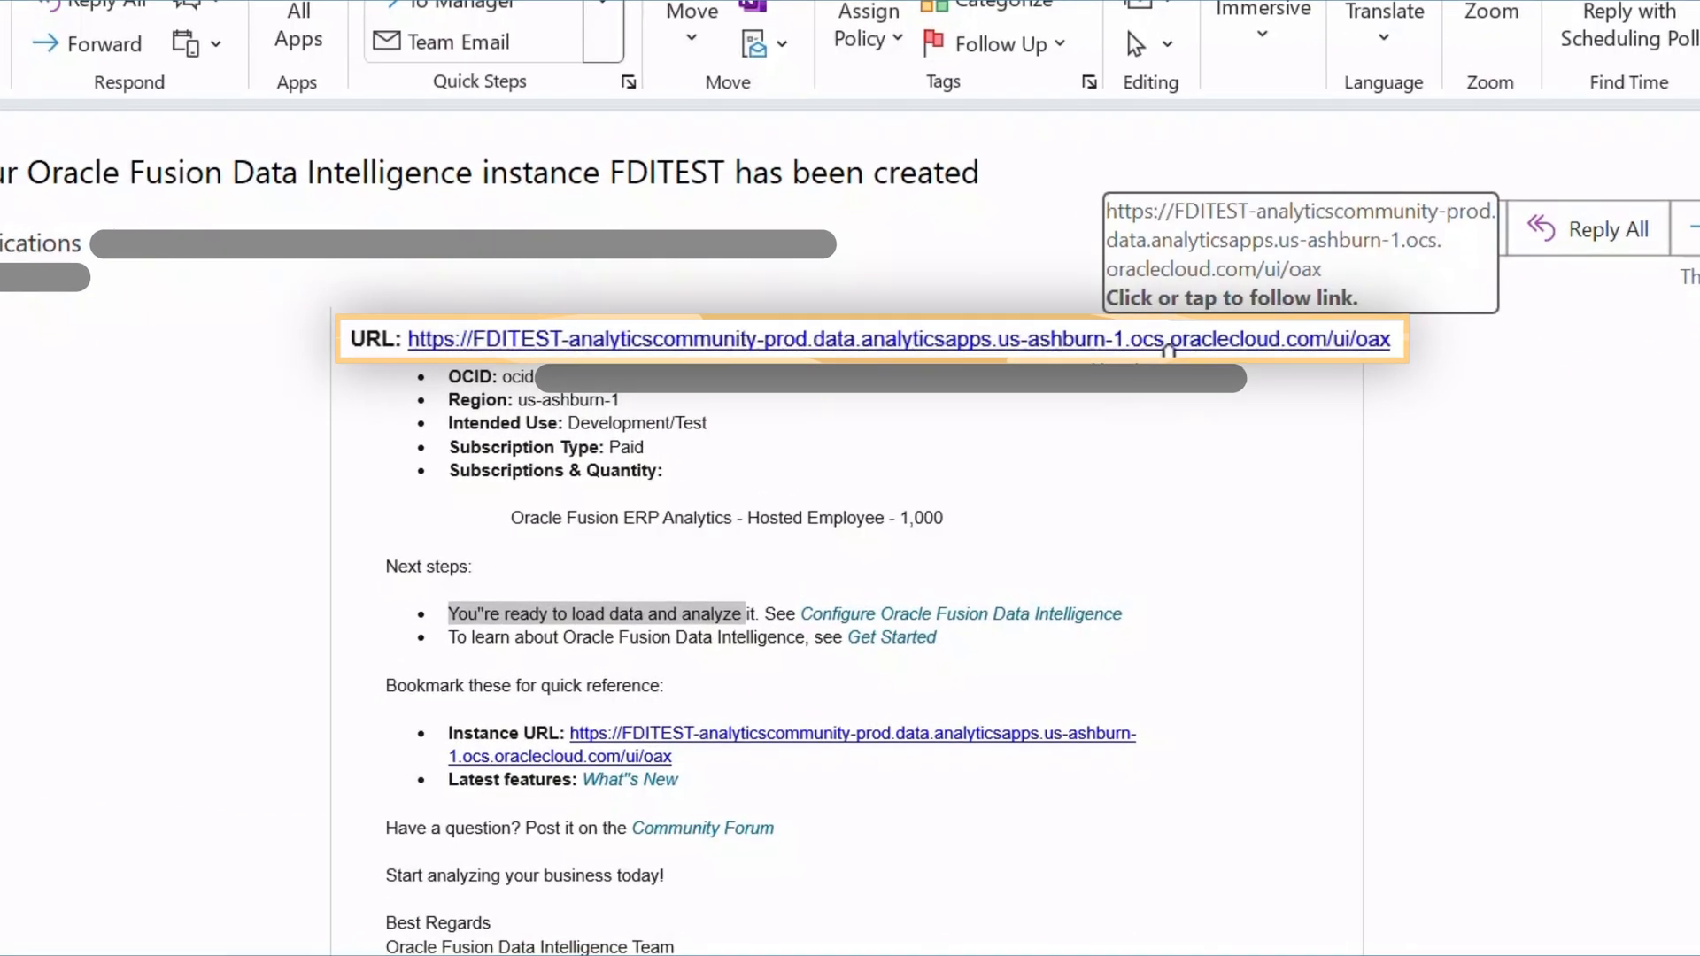
Step: Open the FDITEST instance URL from the Outlook e-mail, check the sign-in page's tenancy and domain, and submit the username and password
left_click(1121, 337)
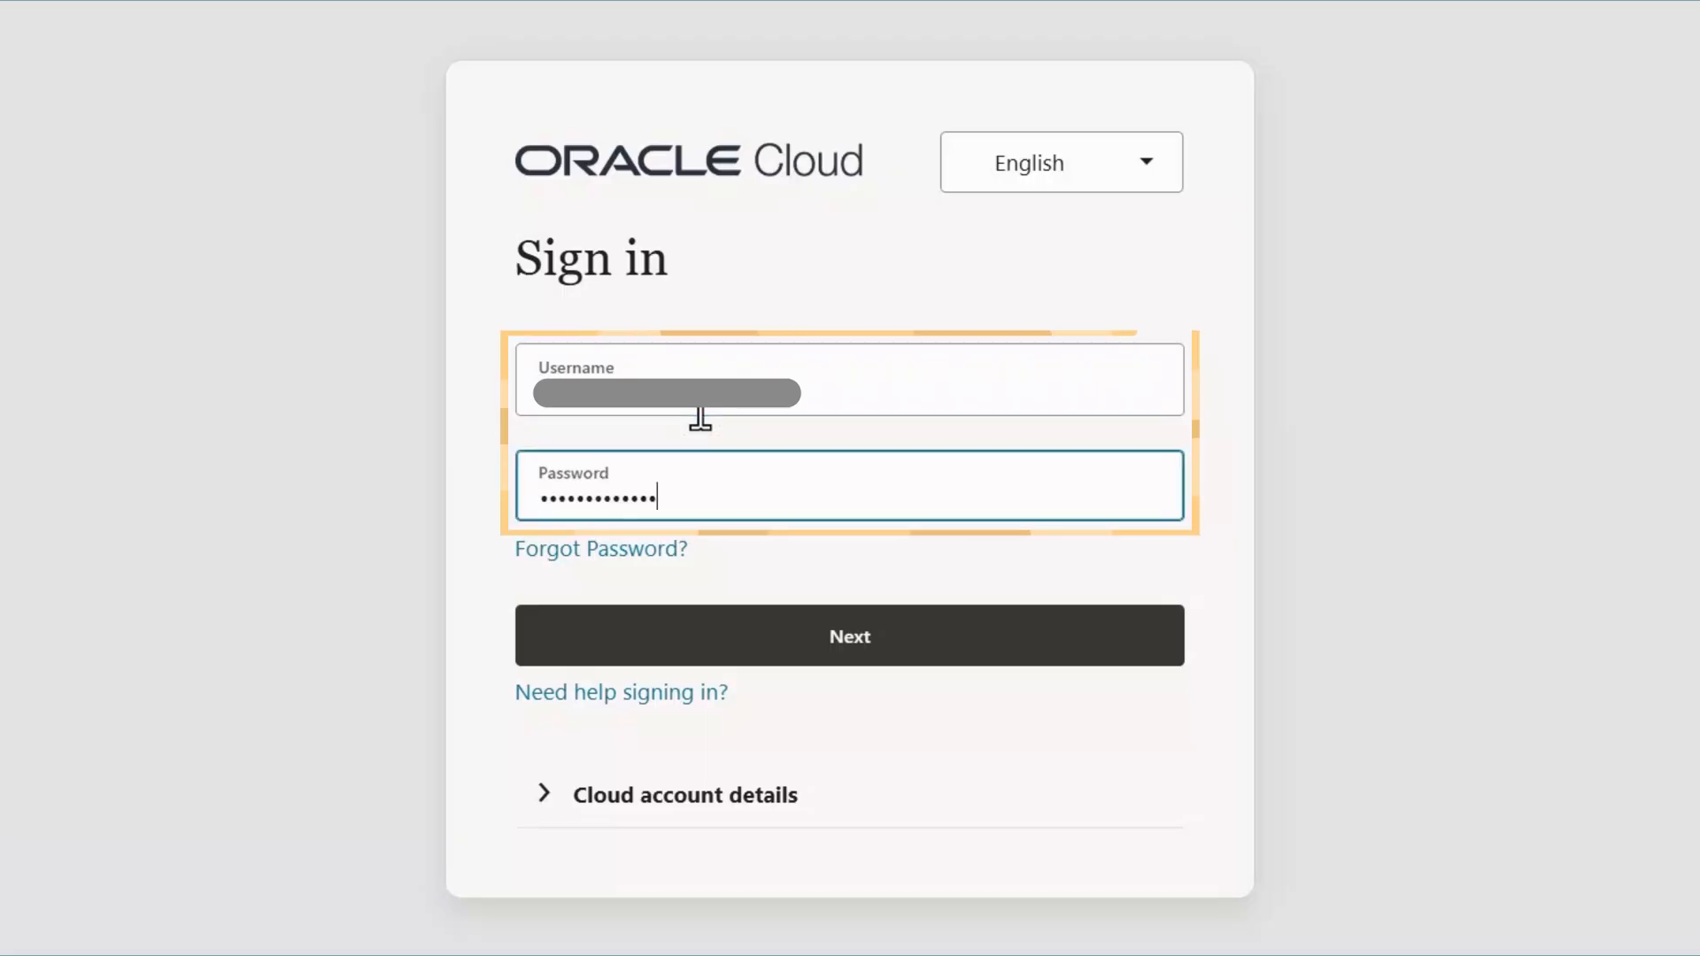
left_click(545, 795)
left_click_drag(617, 868, 911, 903)
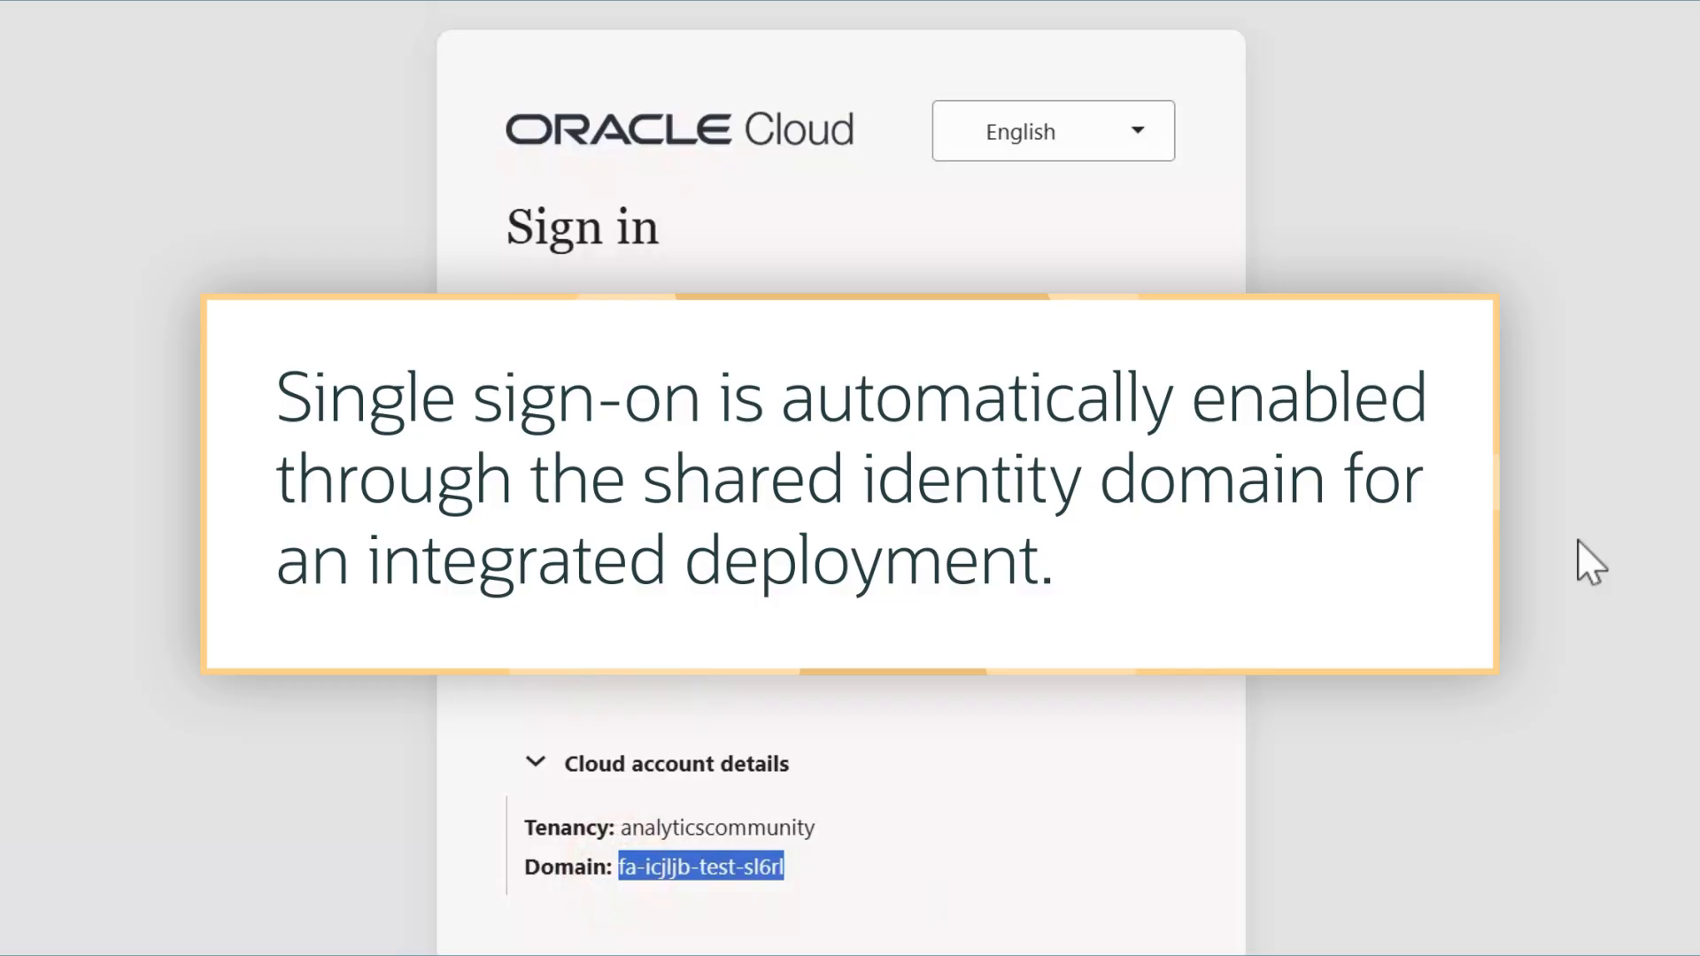
left_click(896, 623)
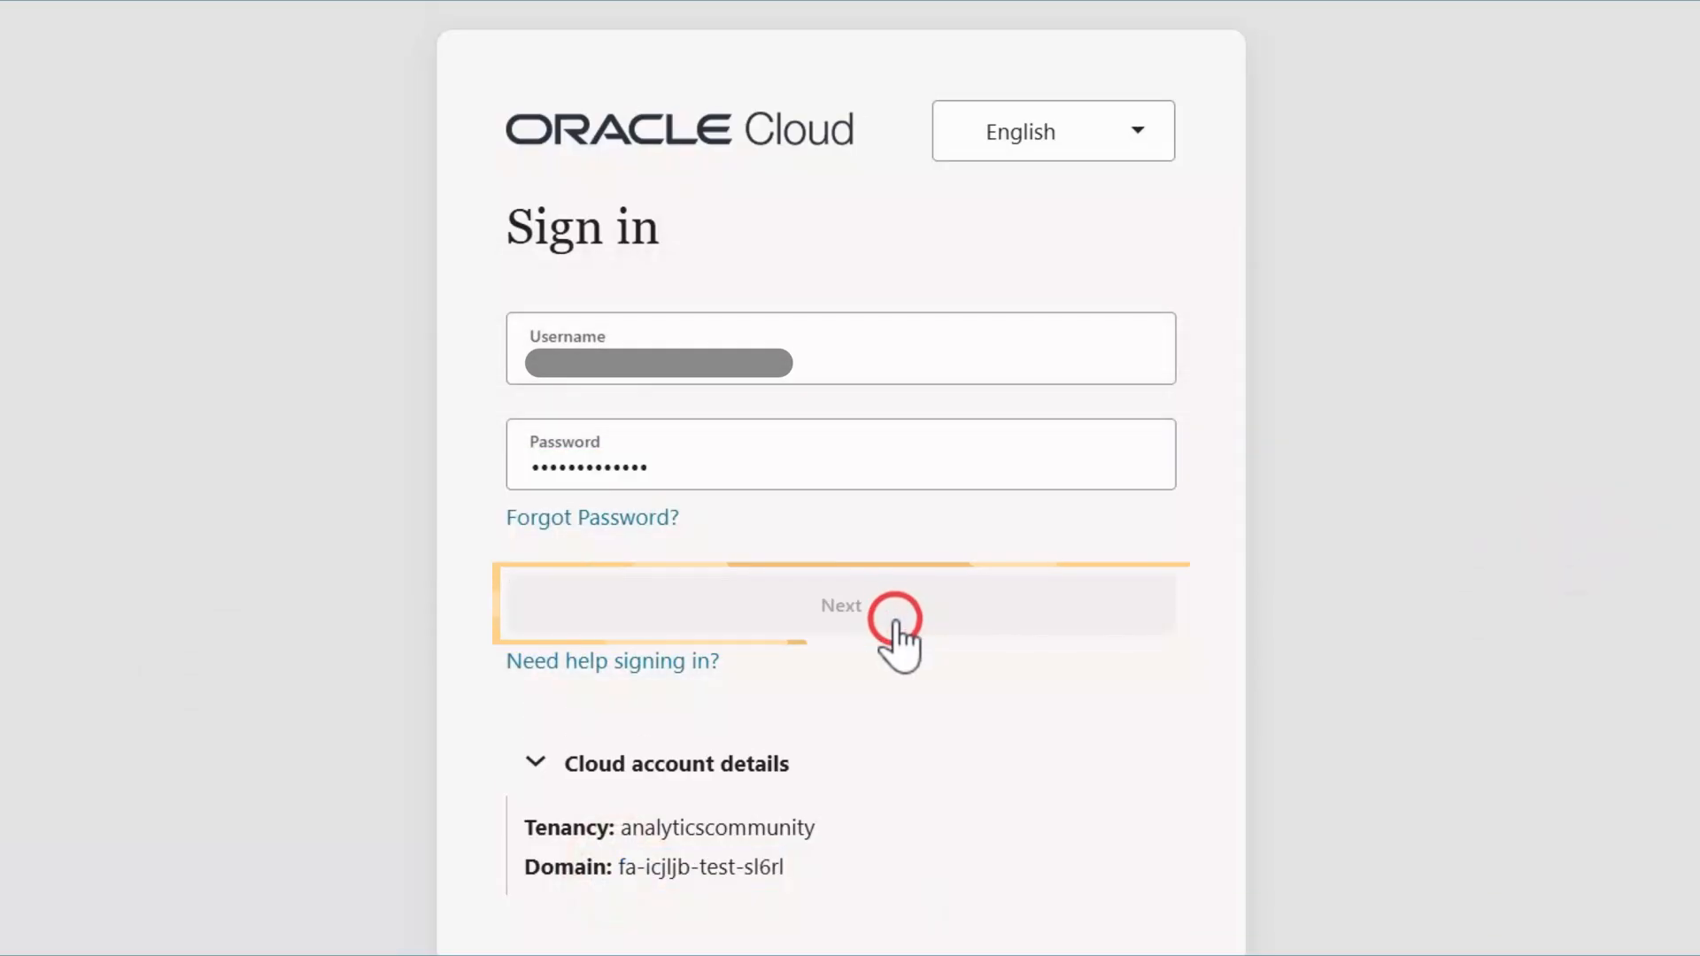